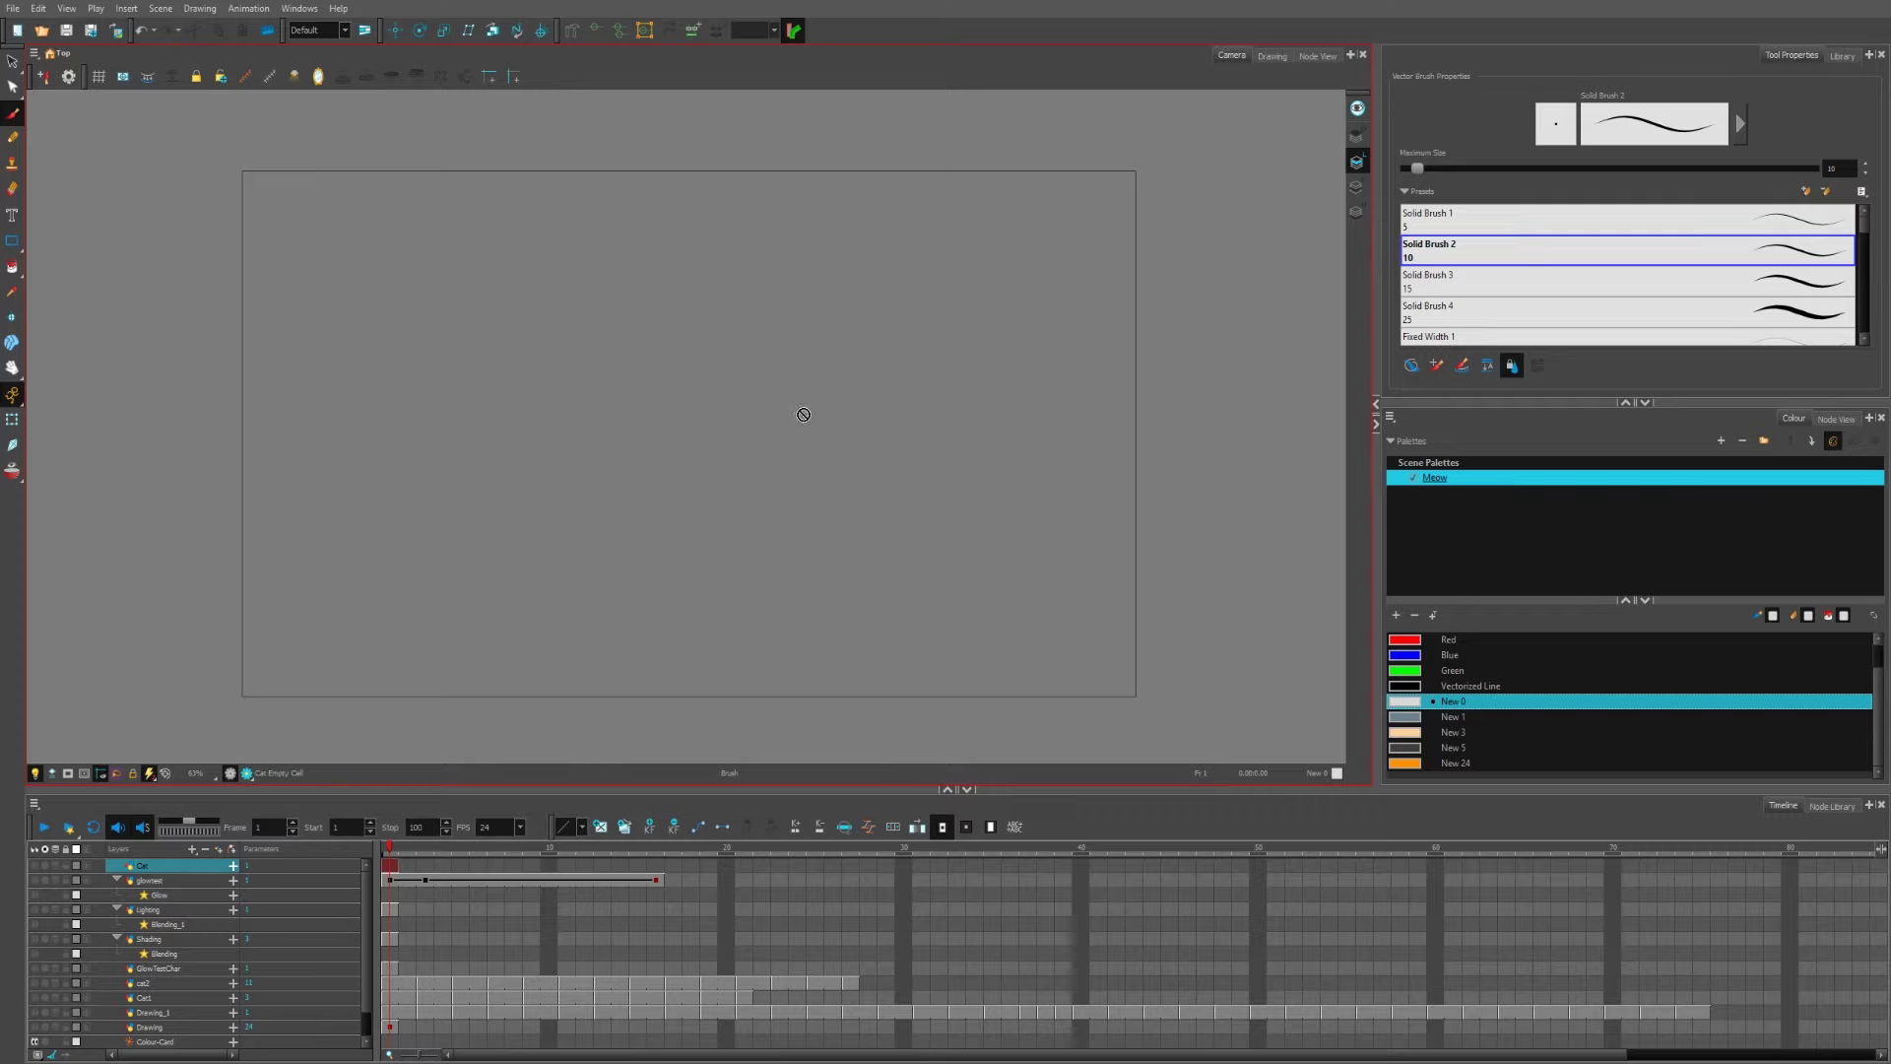
Step: Choose the New 3 colour swatch and turn on the Cat drawing layer
click(1456, 718)
click(1458, 733)
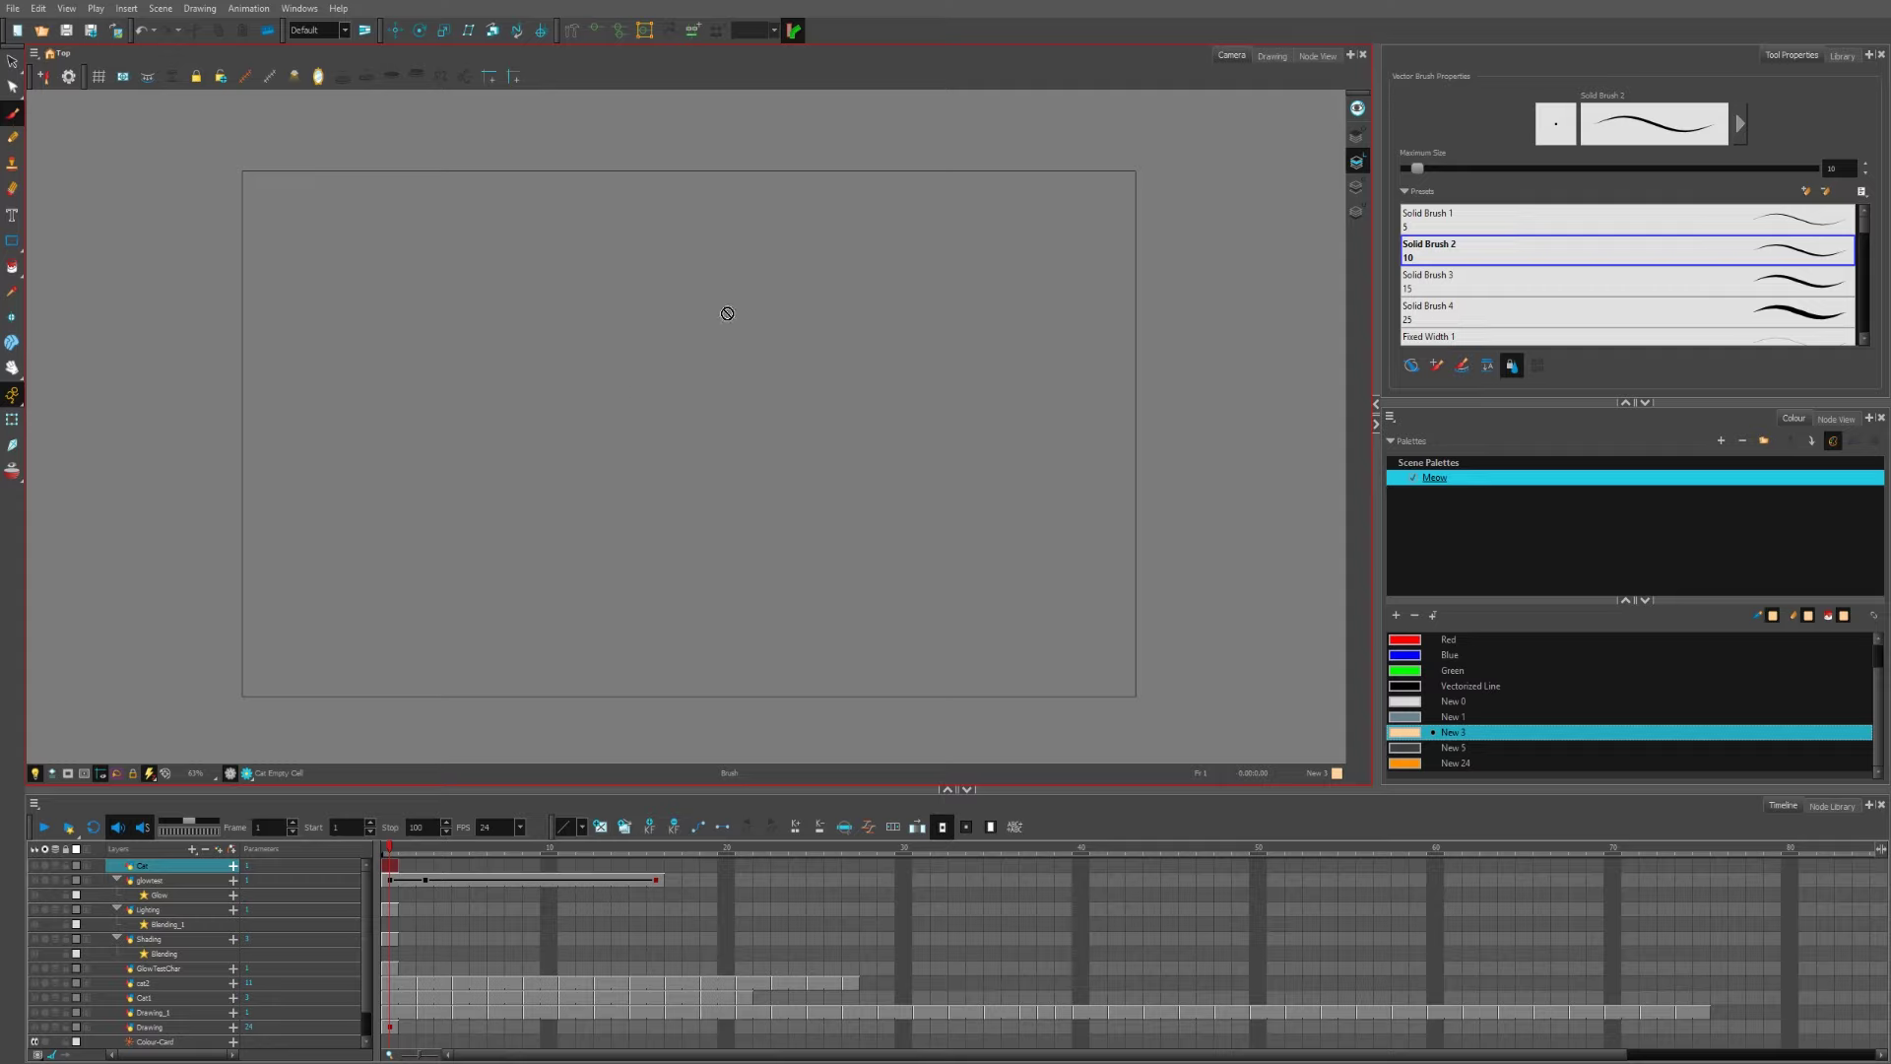
click(101, 862)
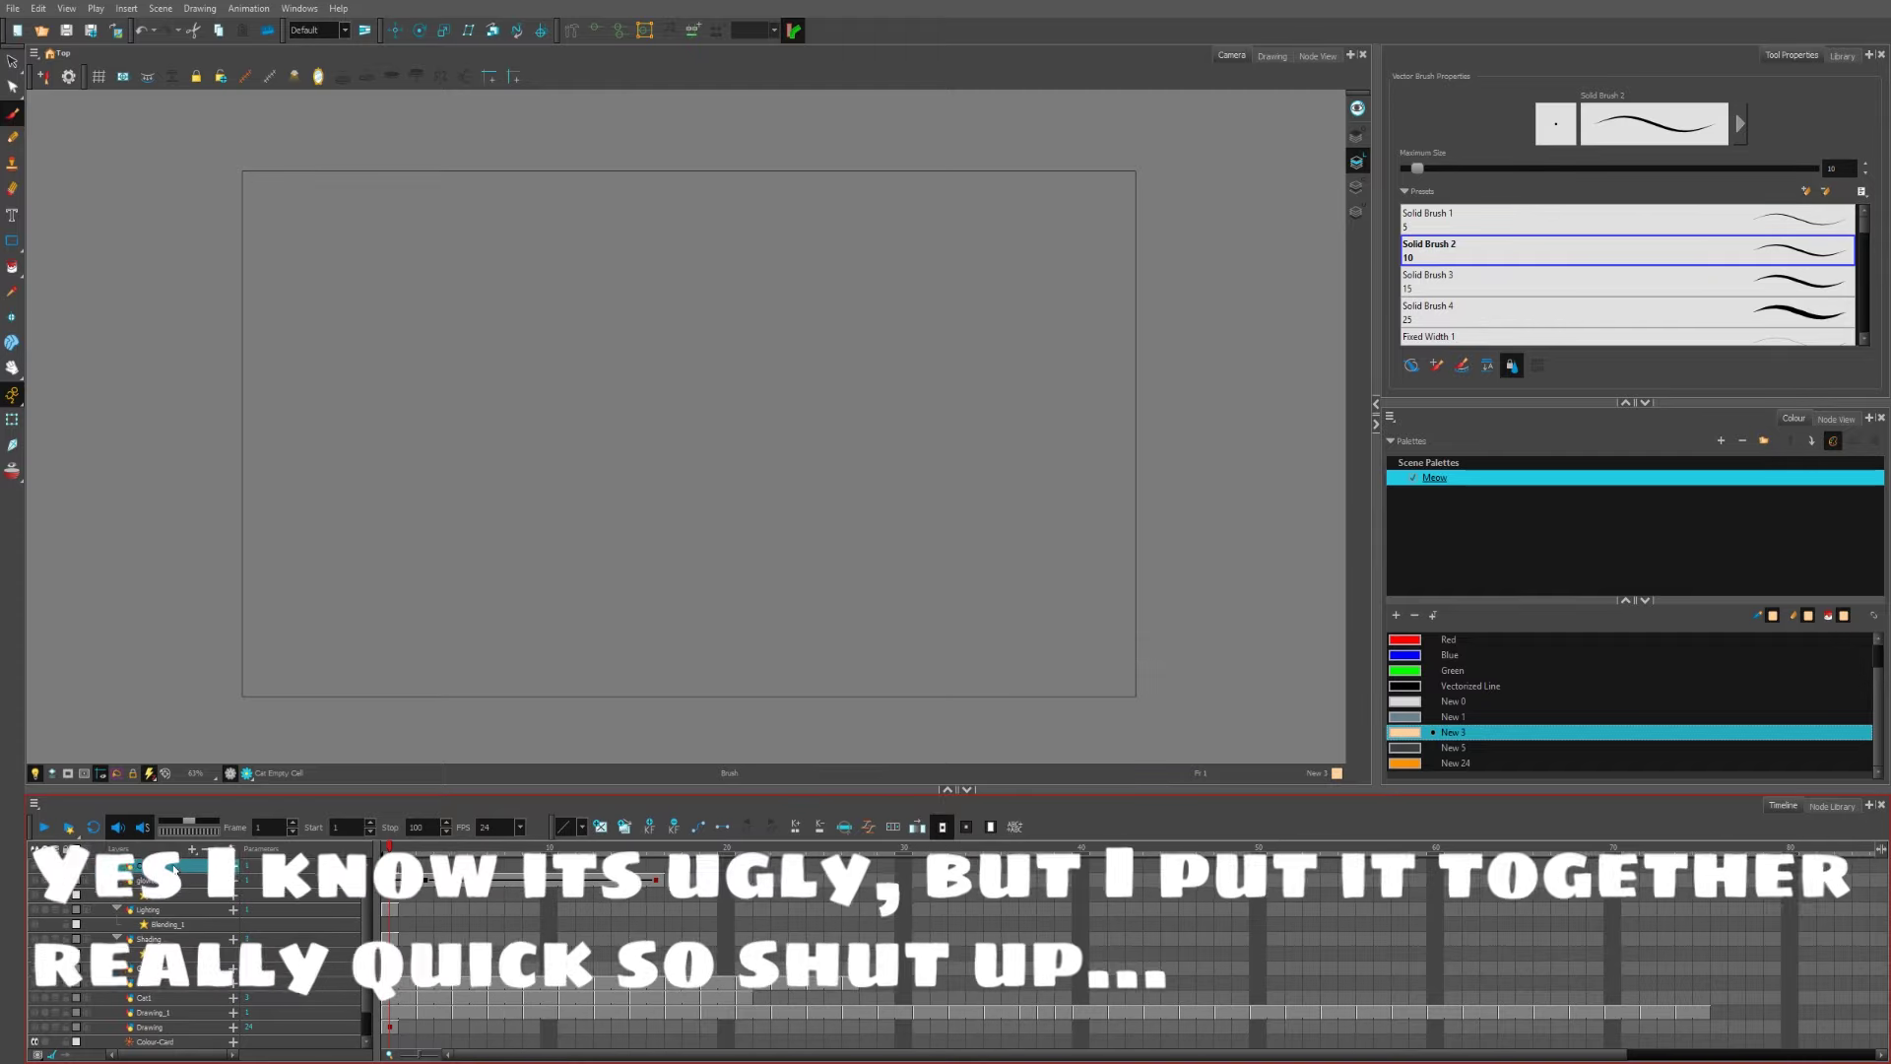
click(34, 866)
mouse_move(956, 493)
mouse_down()
mouse_move(875, 422)
mouse_move(887, 448)
mouse_up()
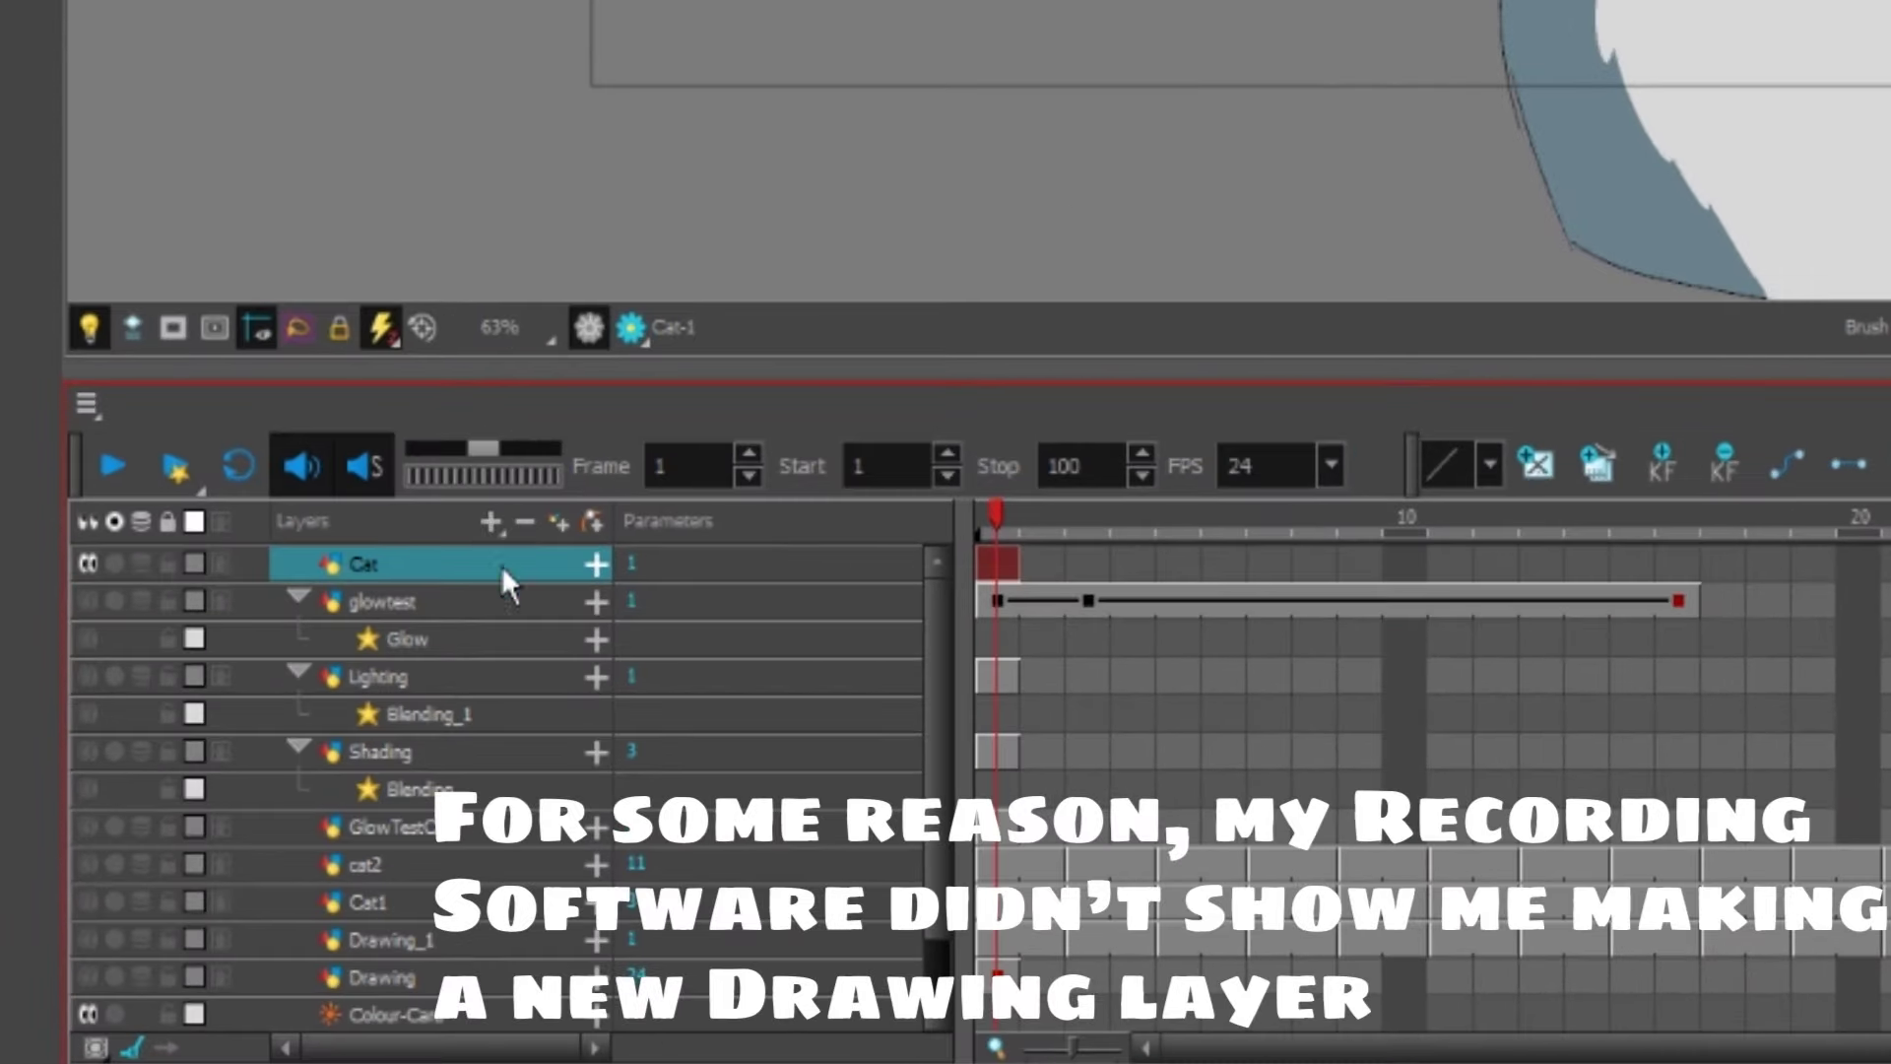
Step: Add a drawing layer named Shading_1 above the Cat layer and make it the active layer
click(558, 693)
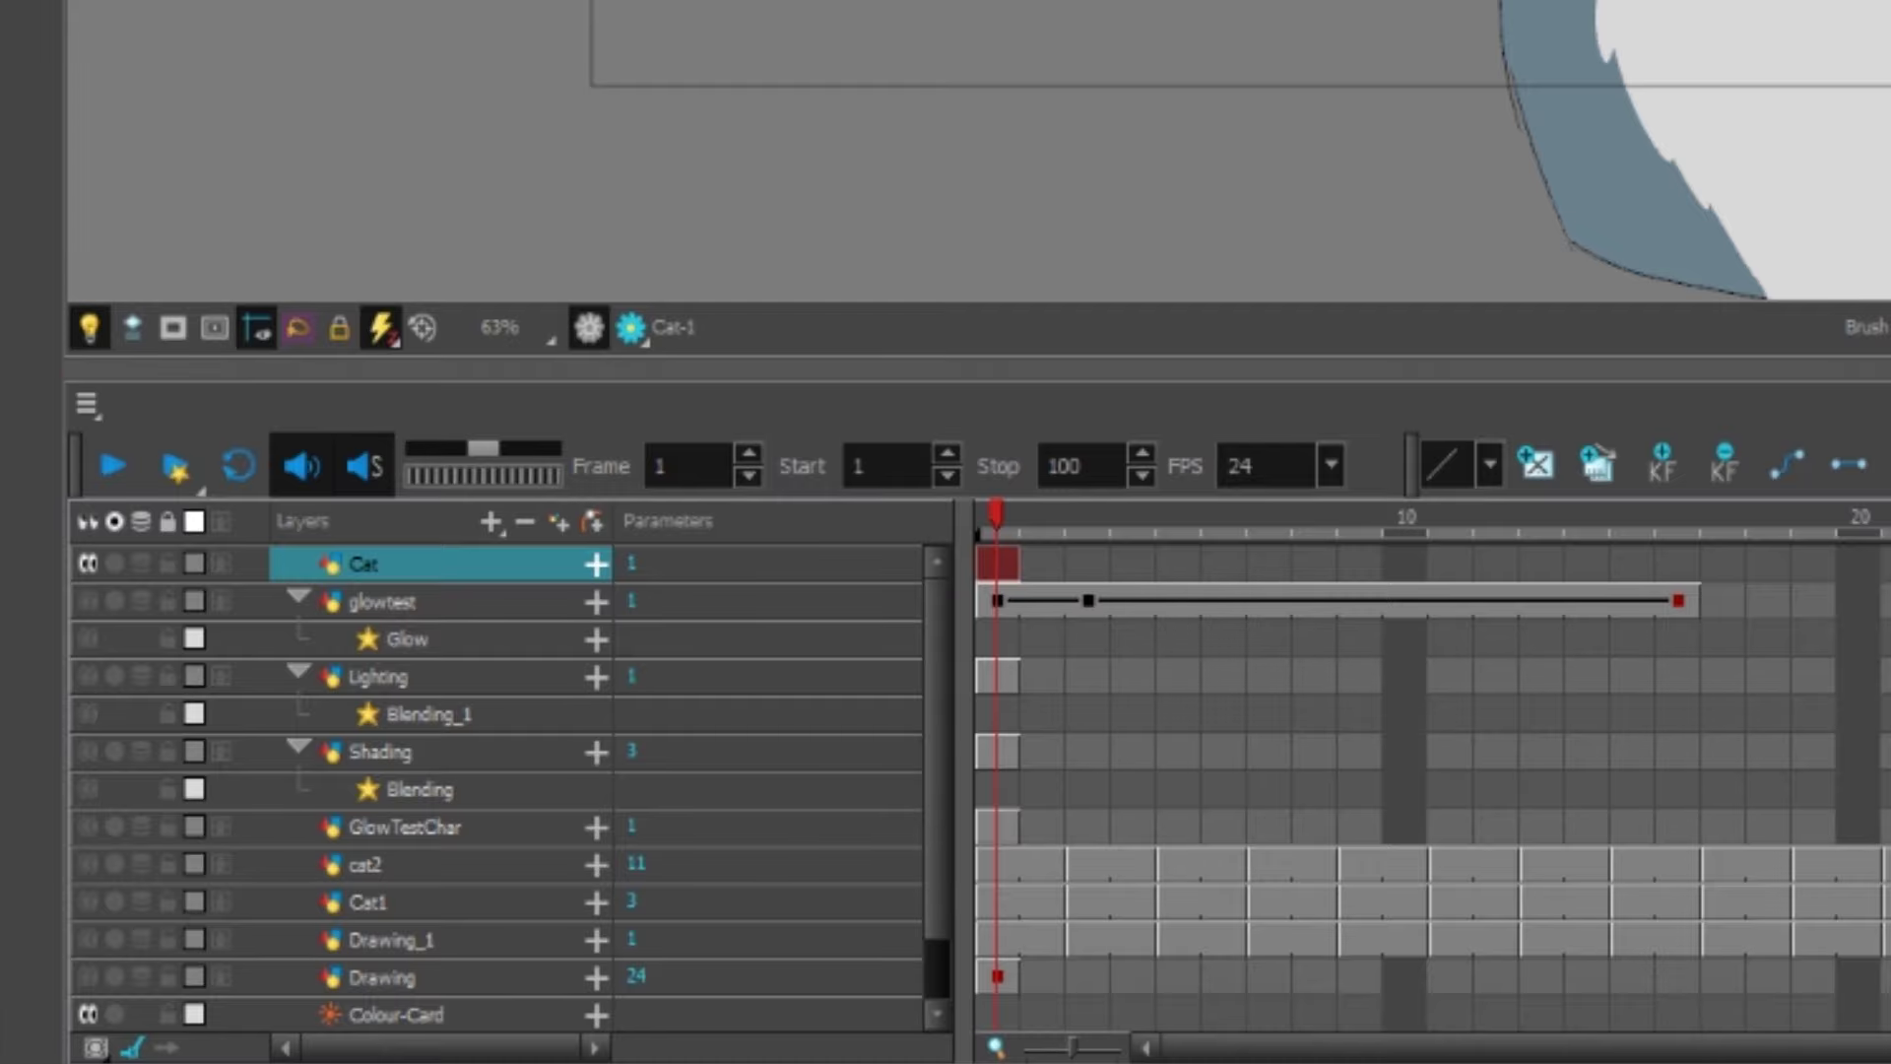
key(Return)
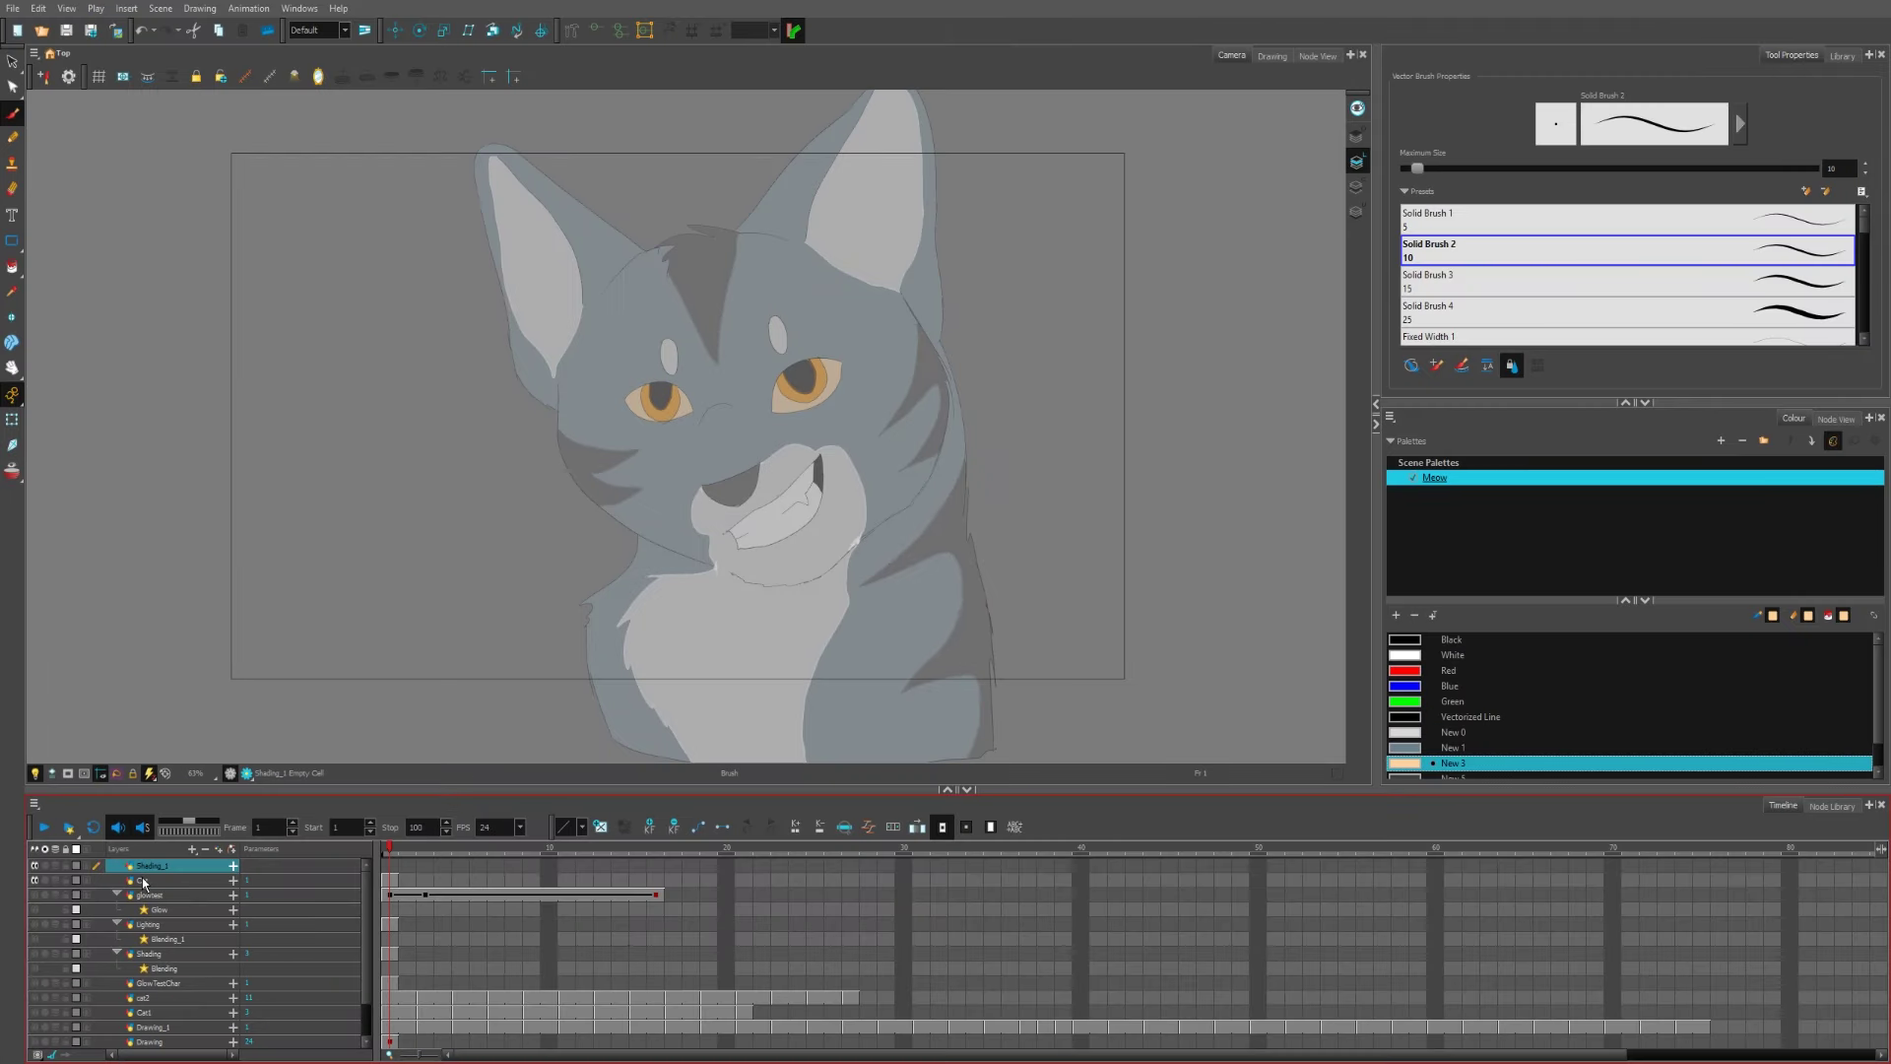
click(365, 600)
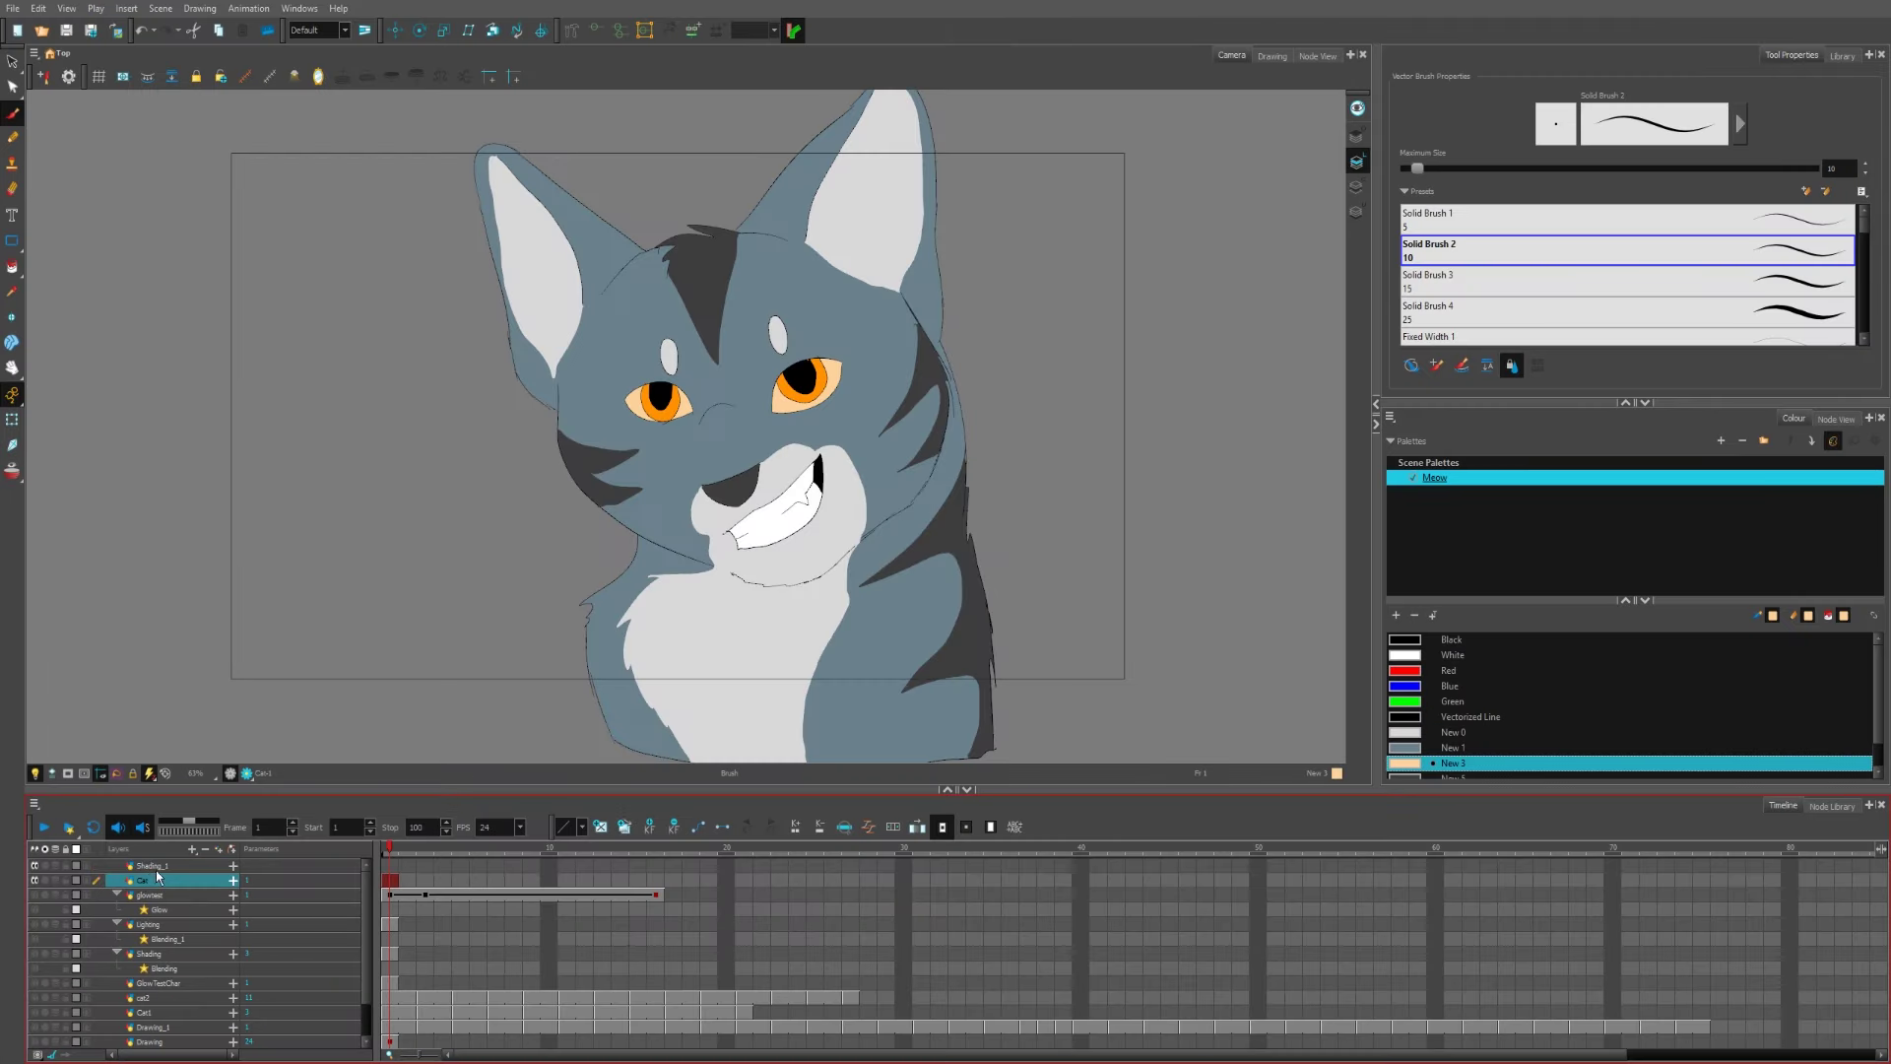
click(160, 867)
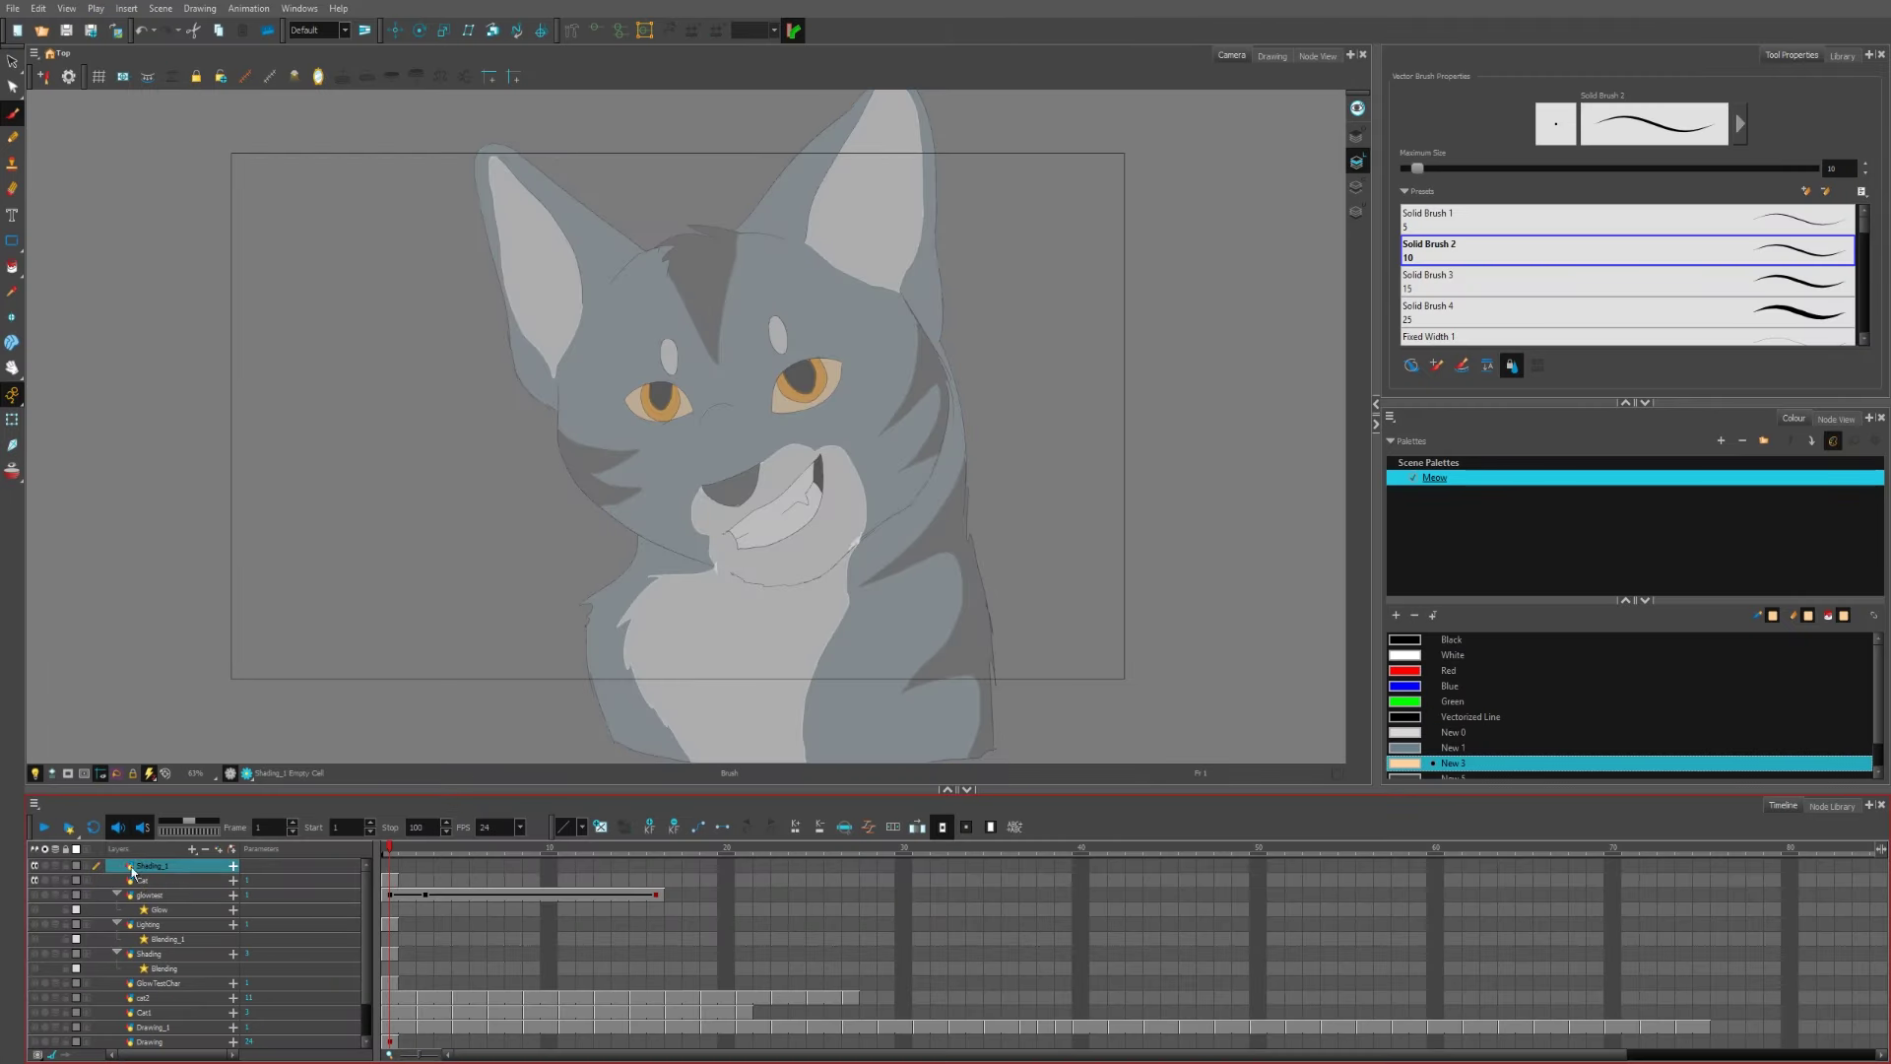
click(147, 880)
click(150, 866)
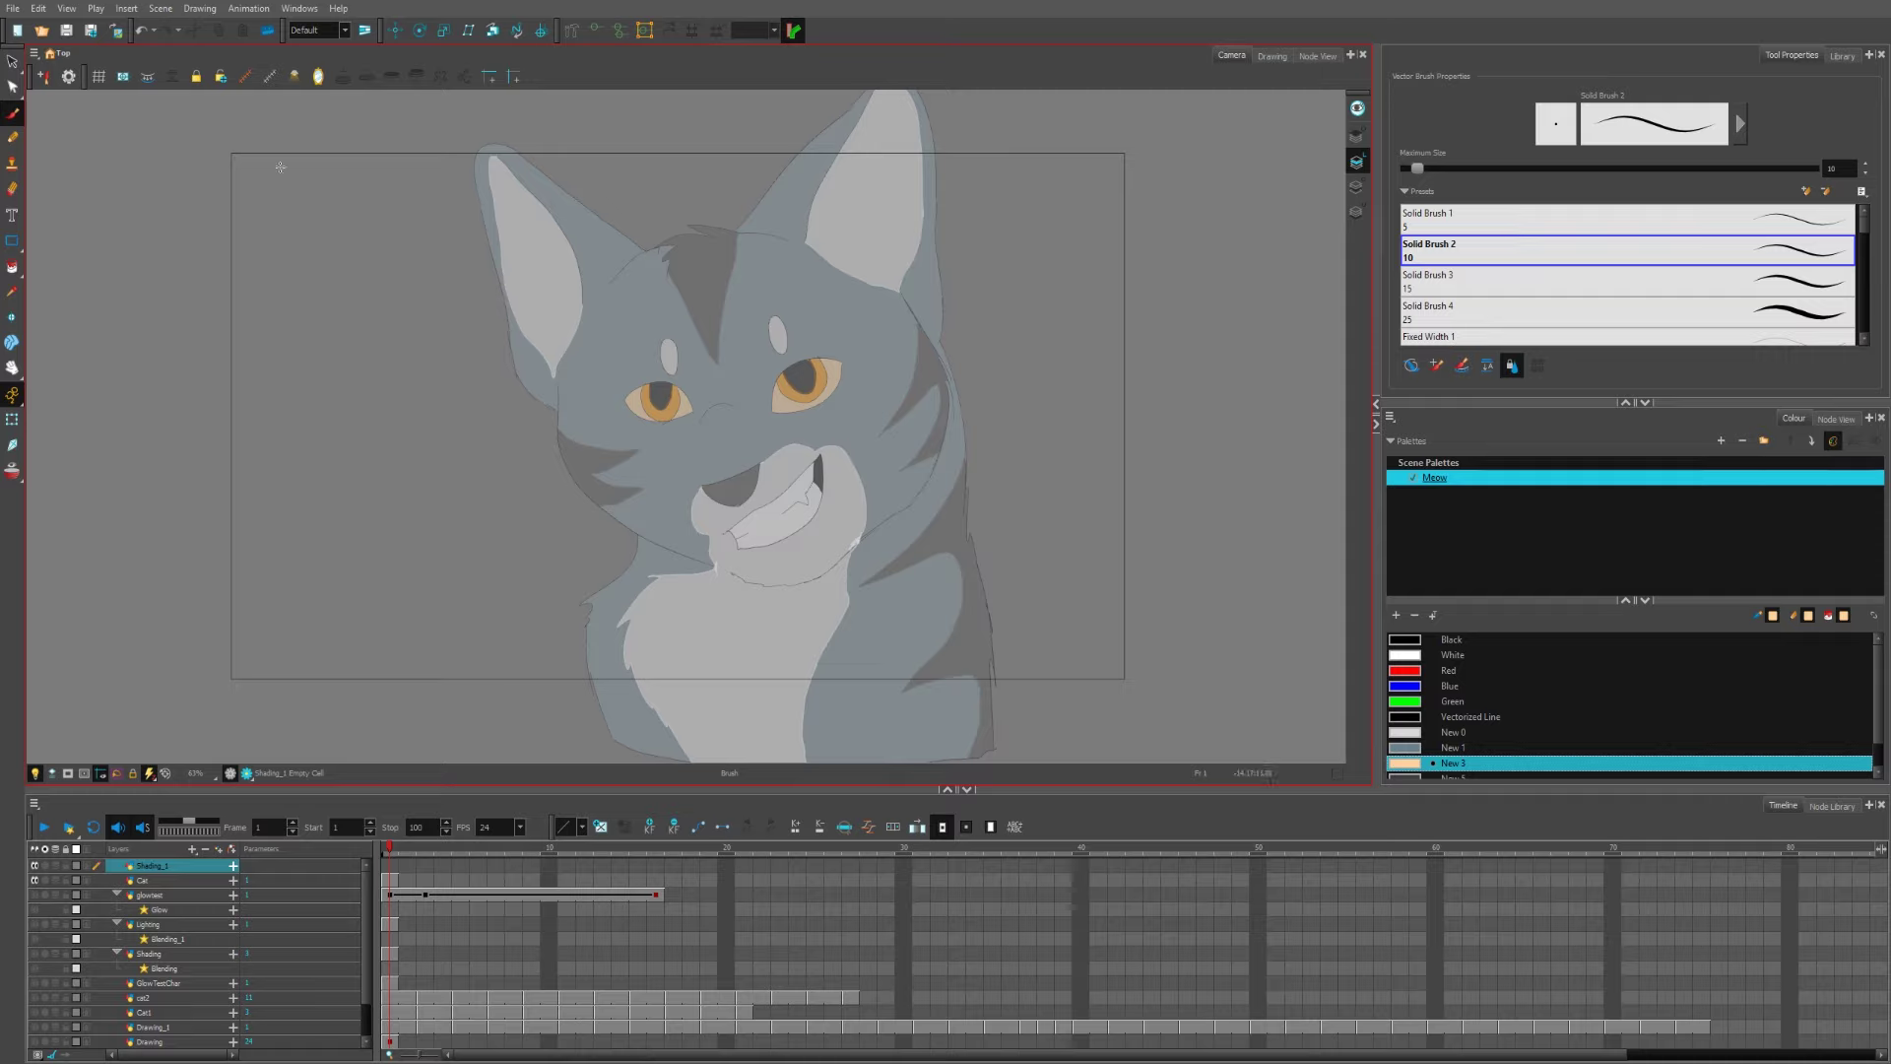
Step: Display the scene's node network and pull the Shading_1 node clear of the Composite node
click(300, 9)
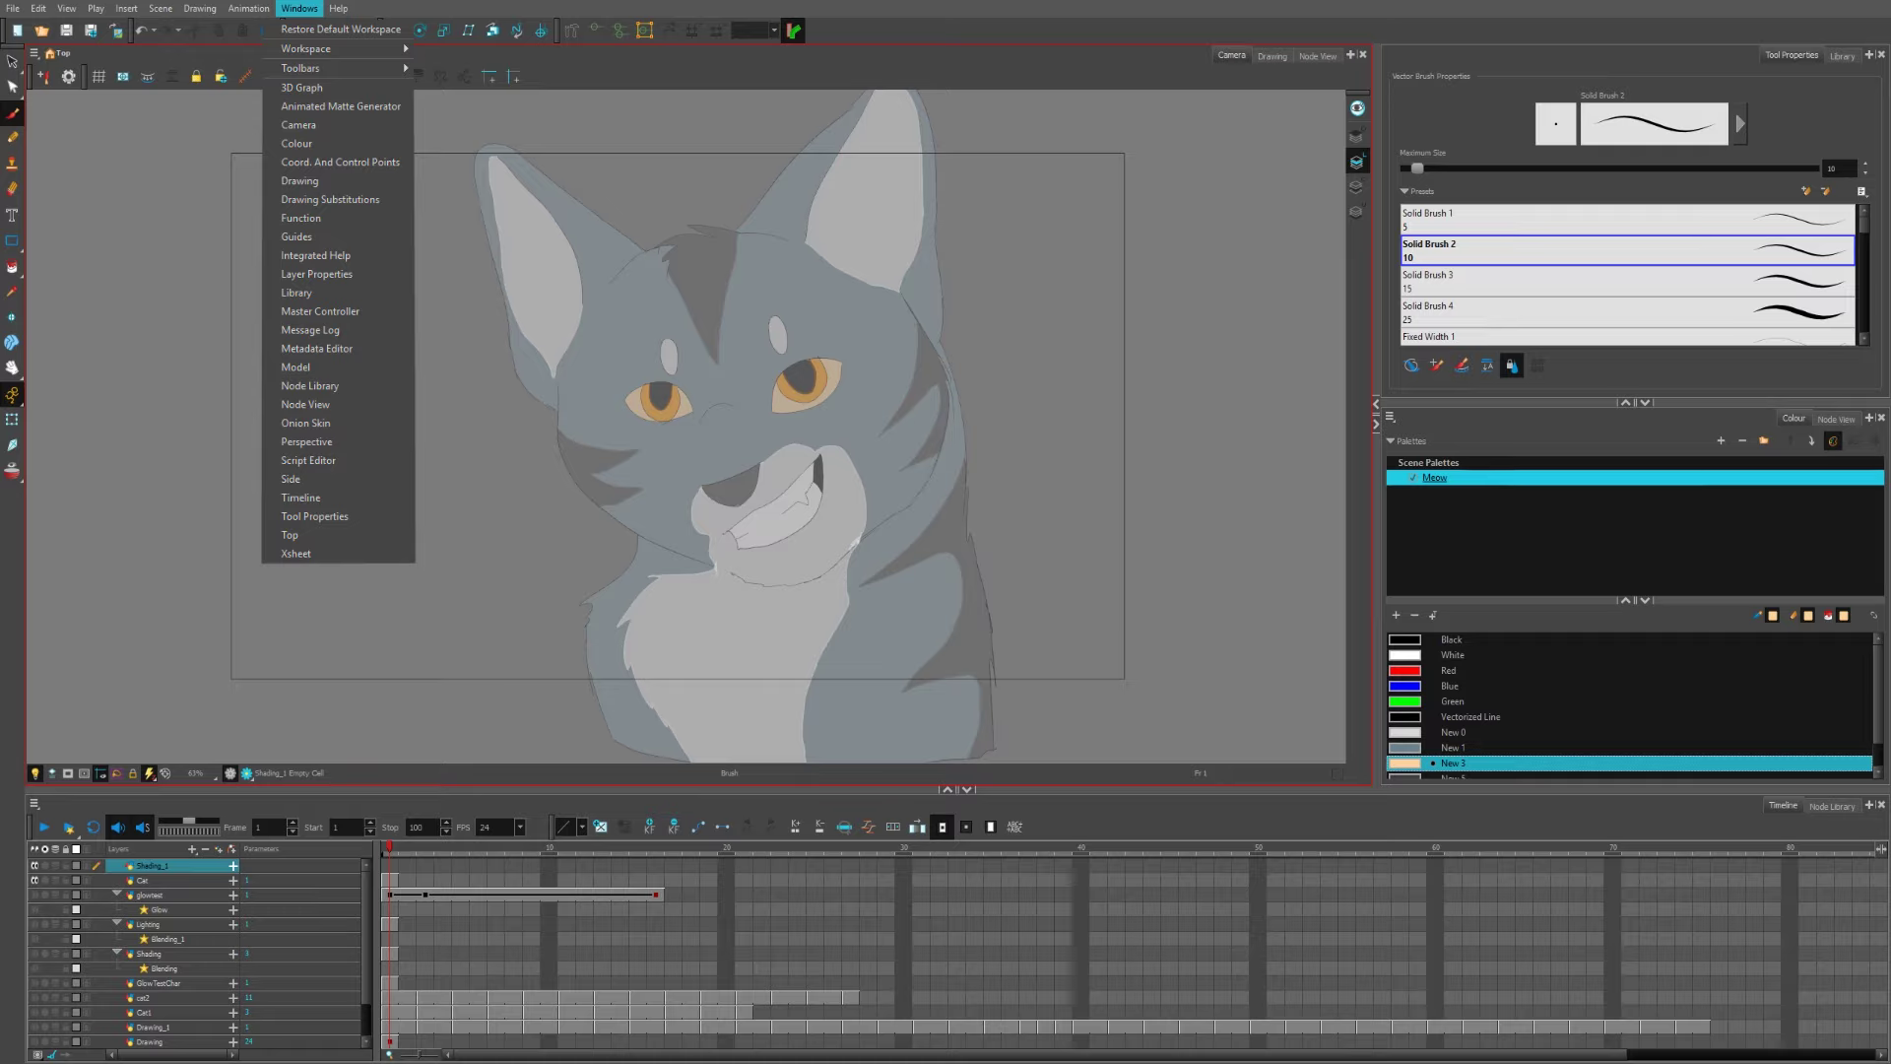
click(1382, 457)
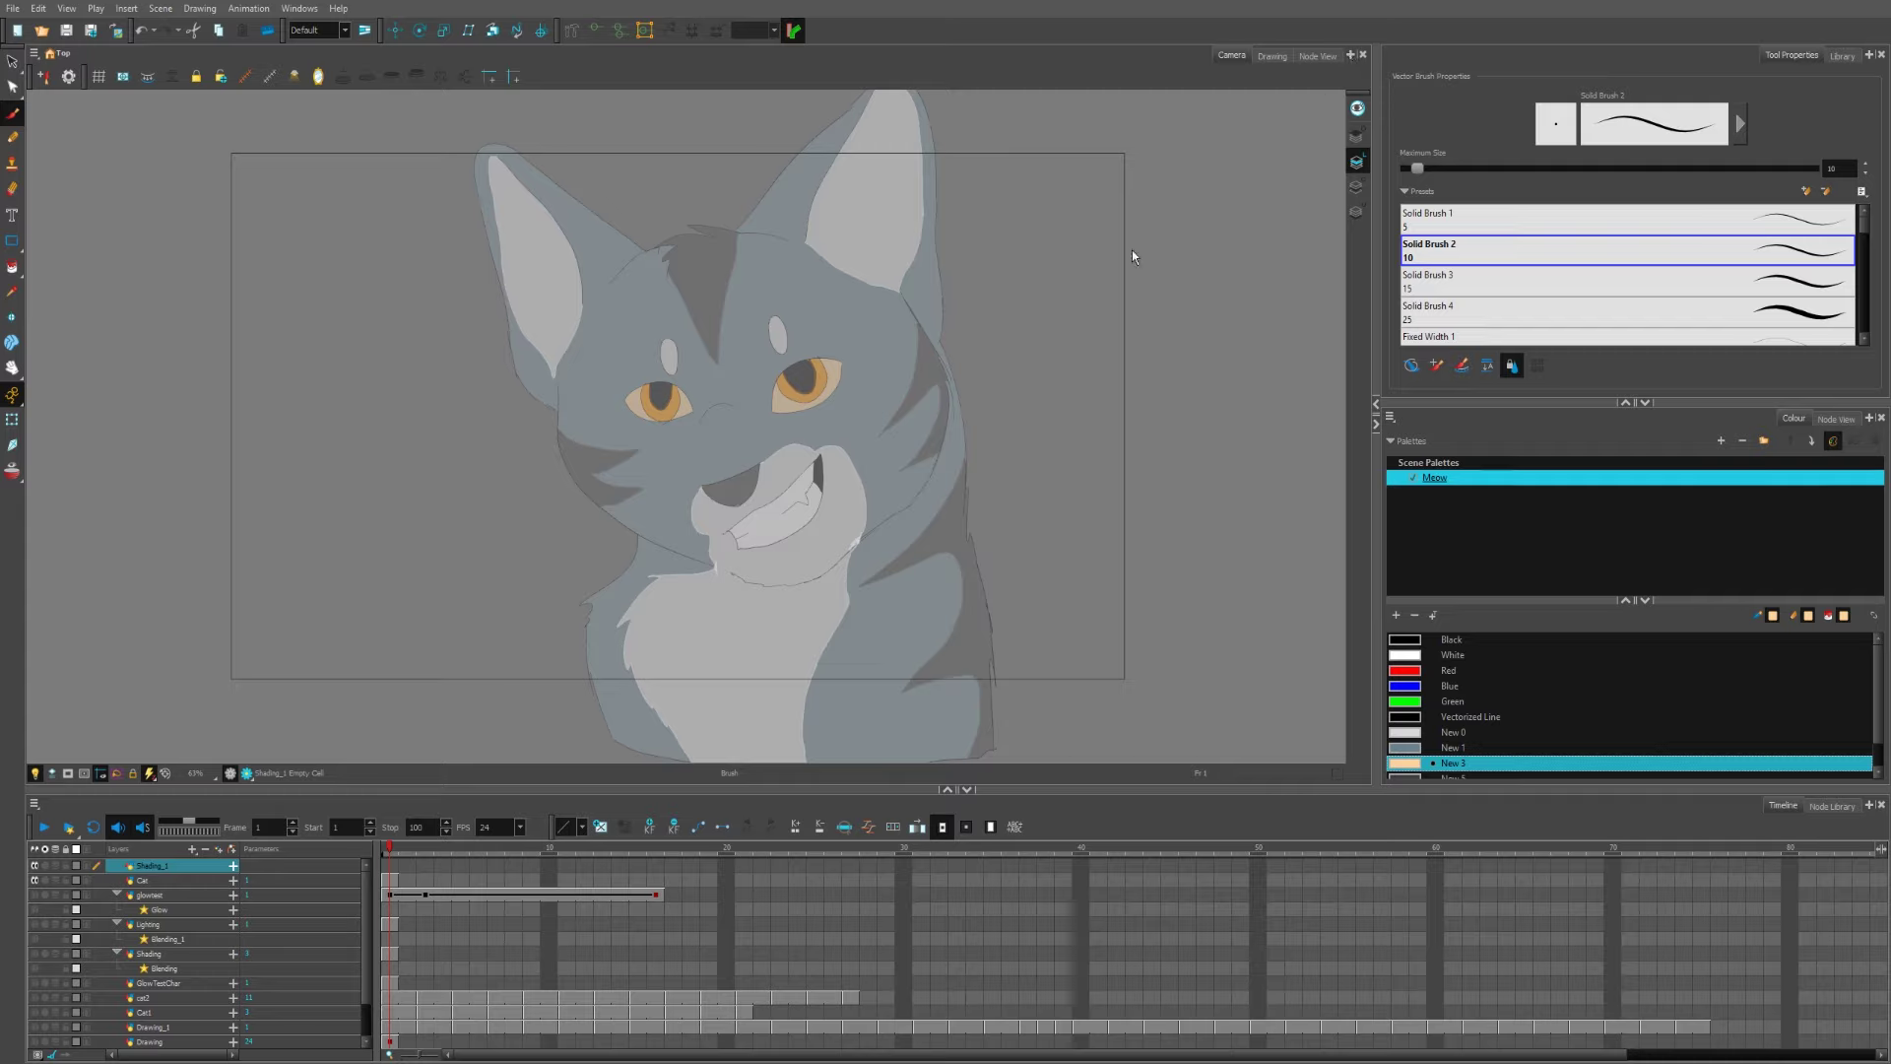
click(1346, 56)
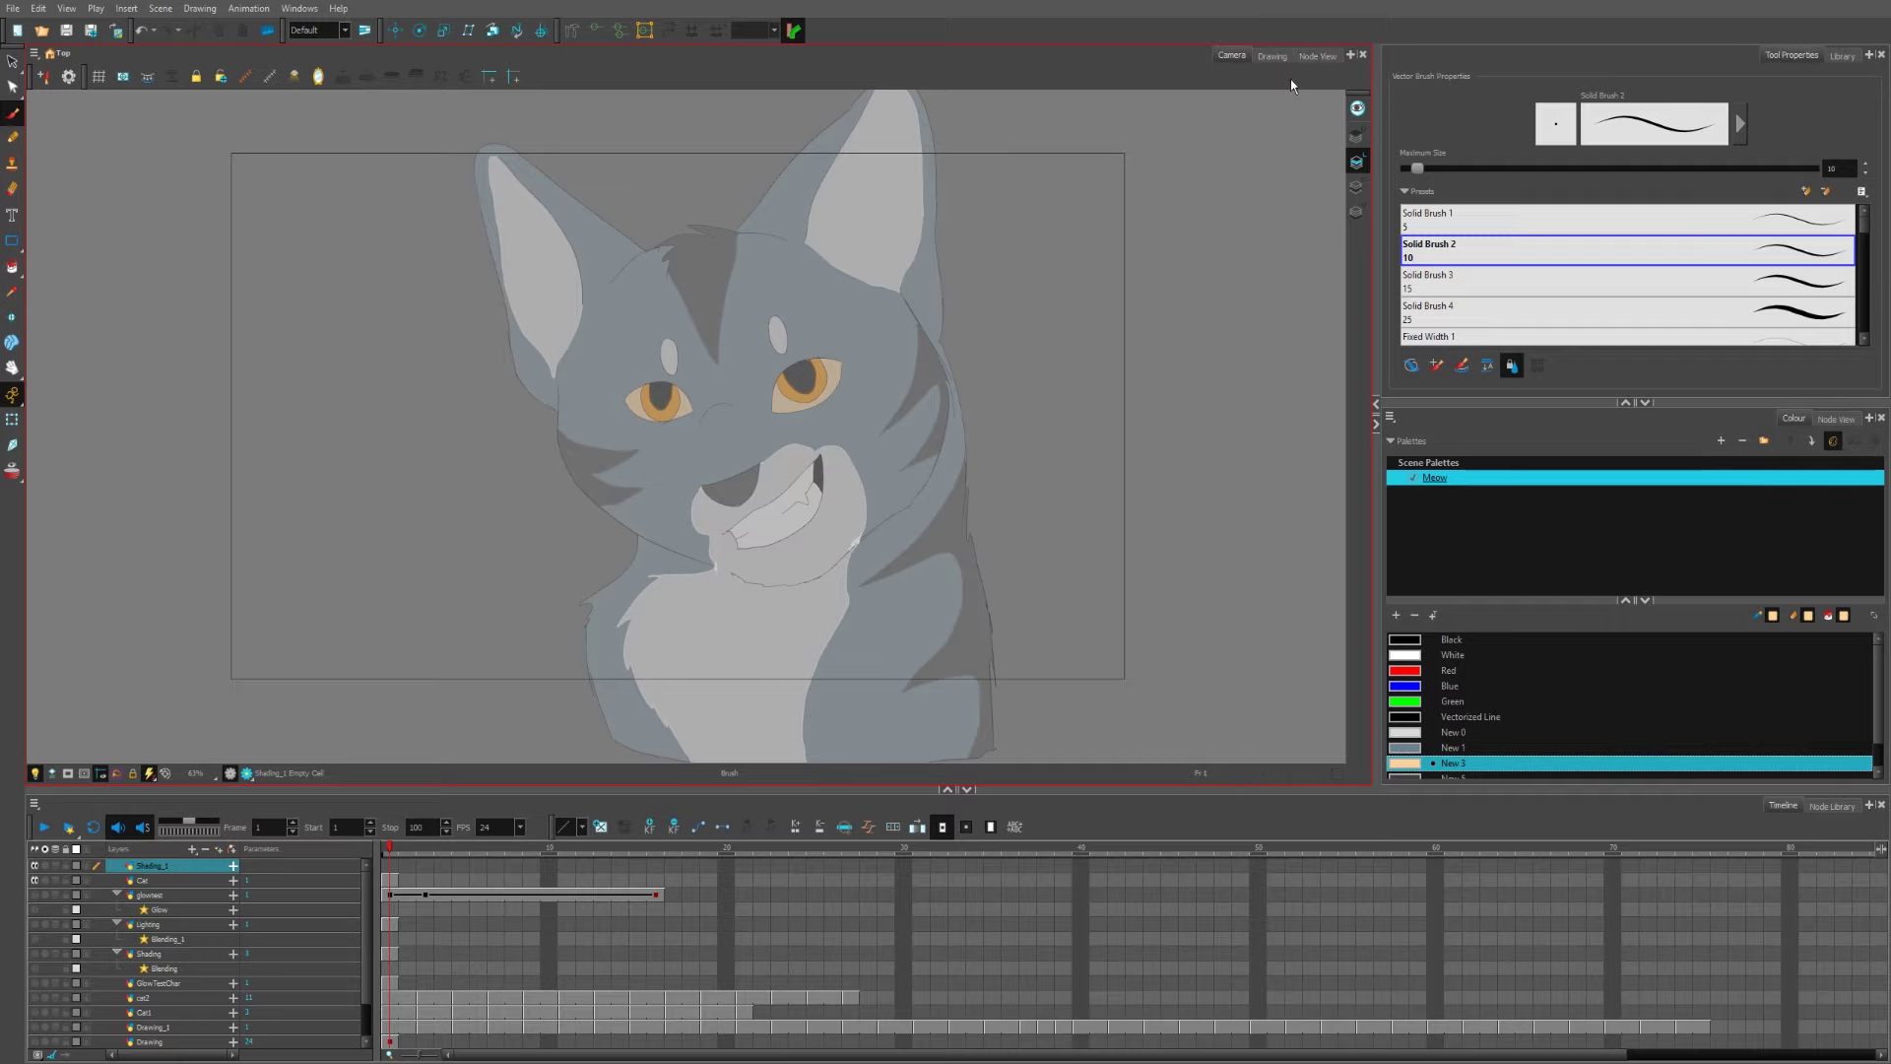
click(1316, 57)
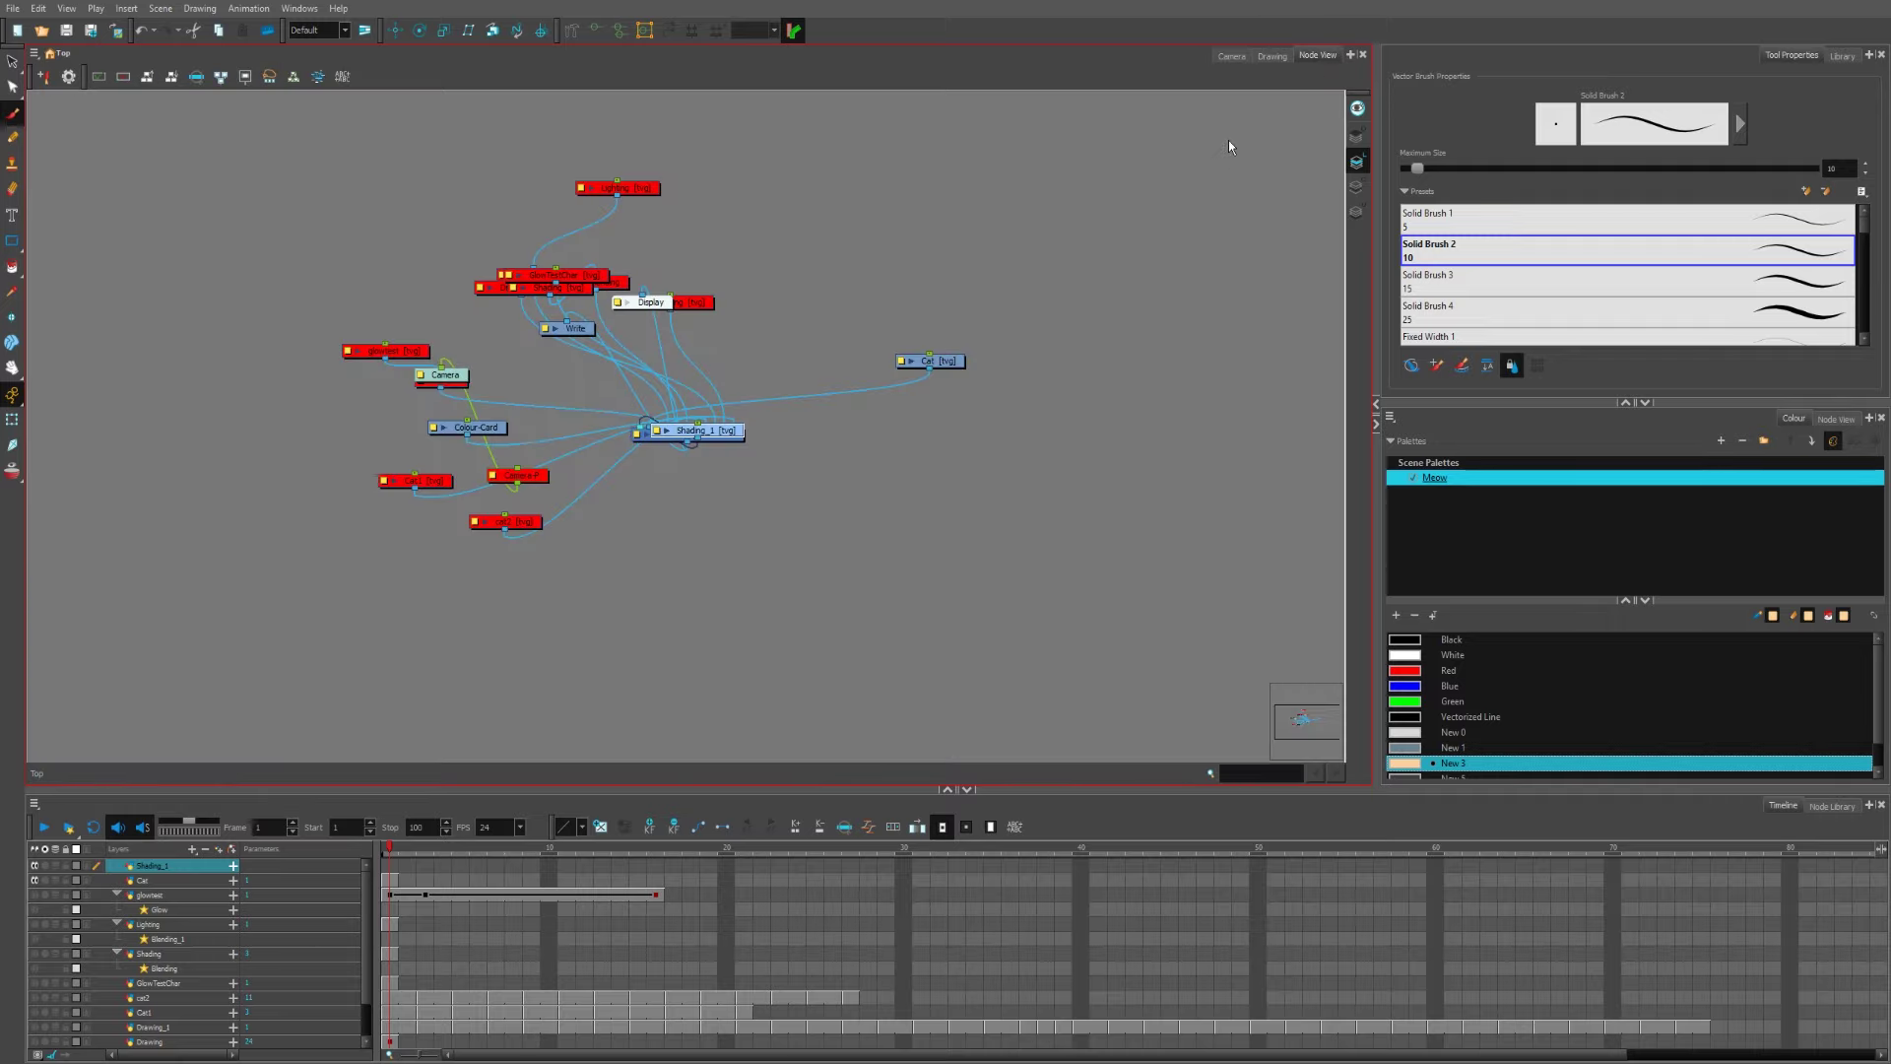
drag(906, 262, 973, 267)
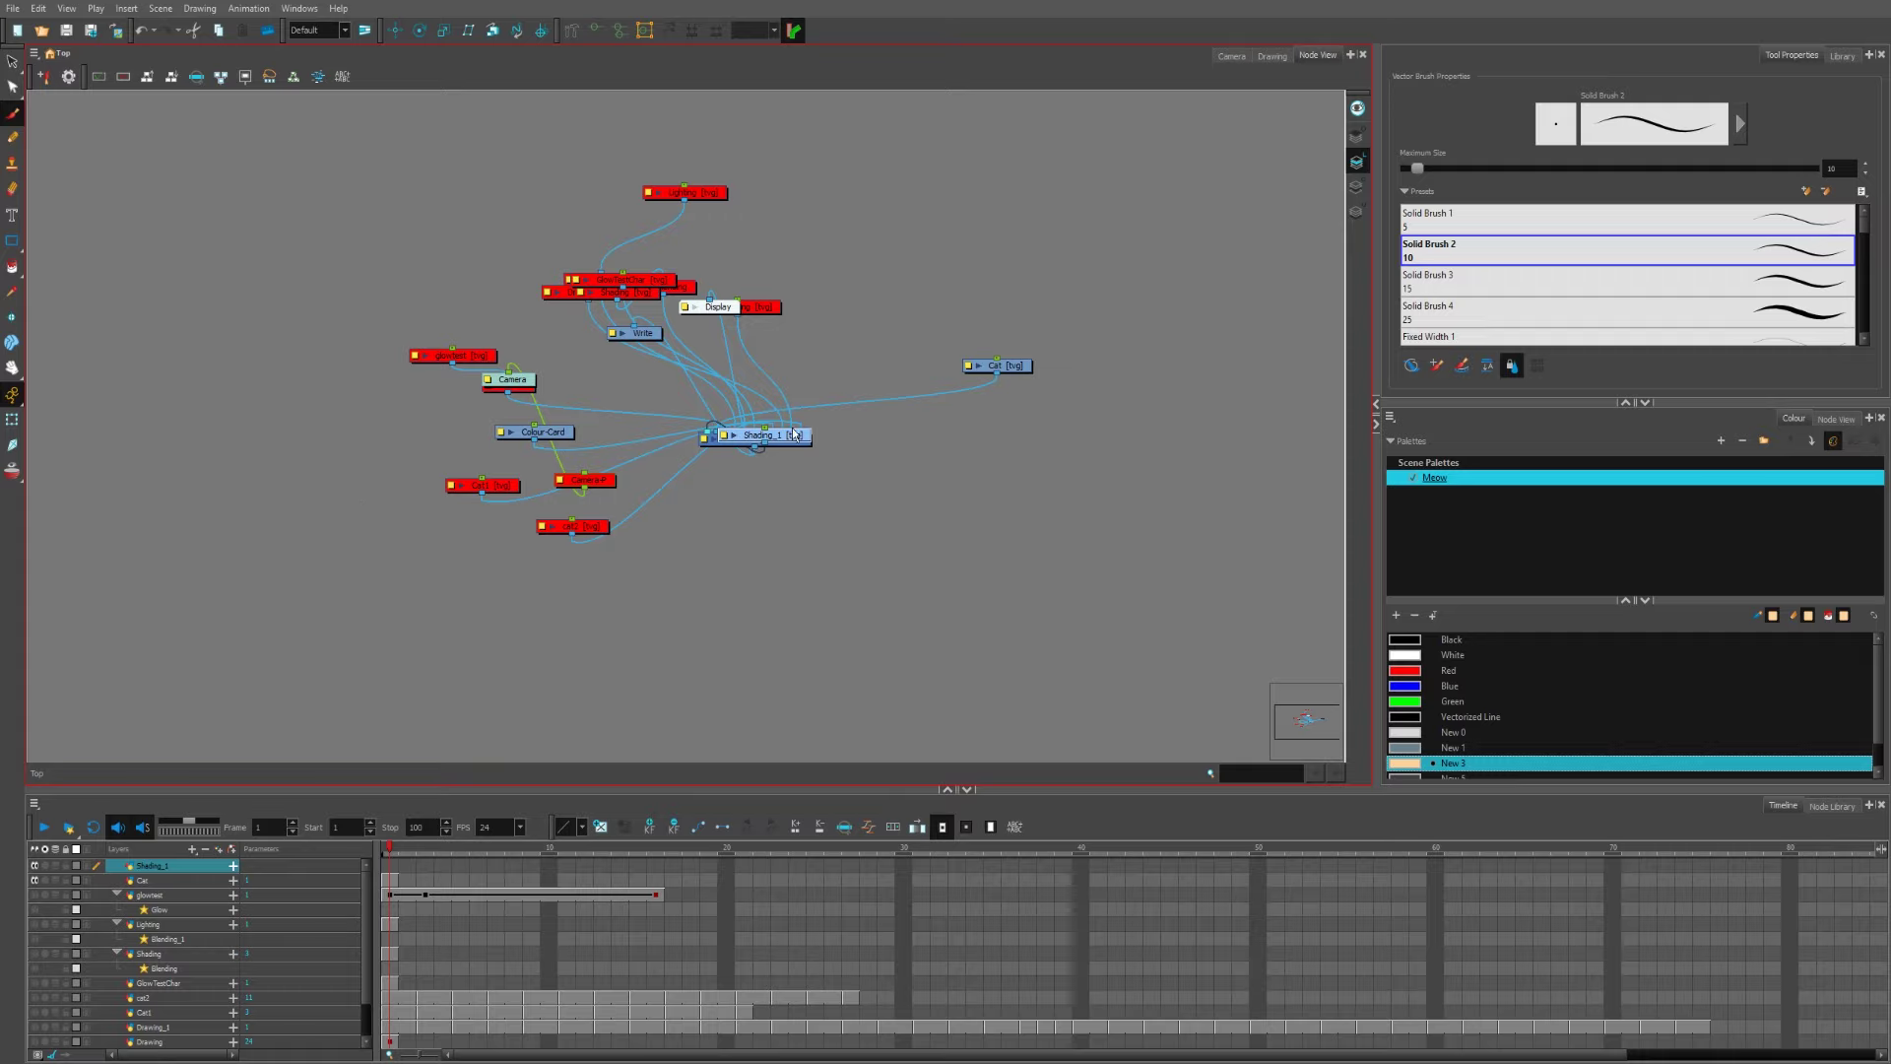
drag(789, 440, 878, 466)
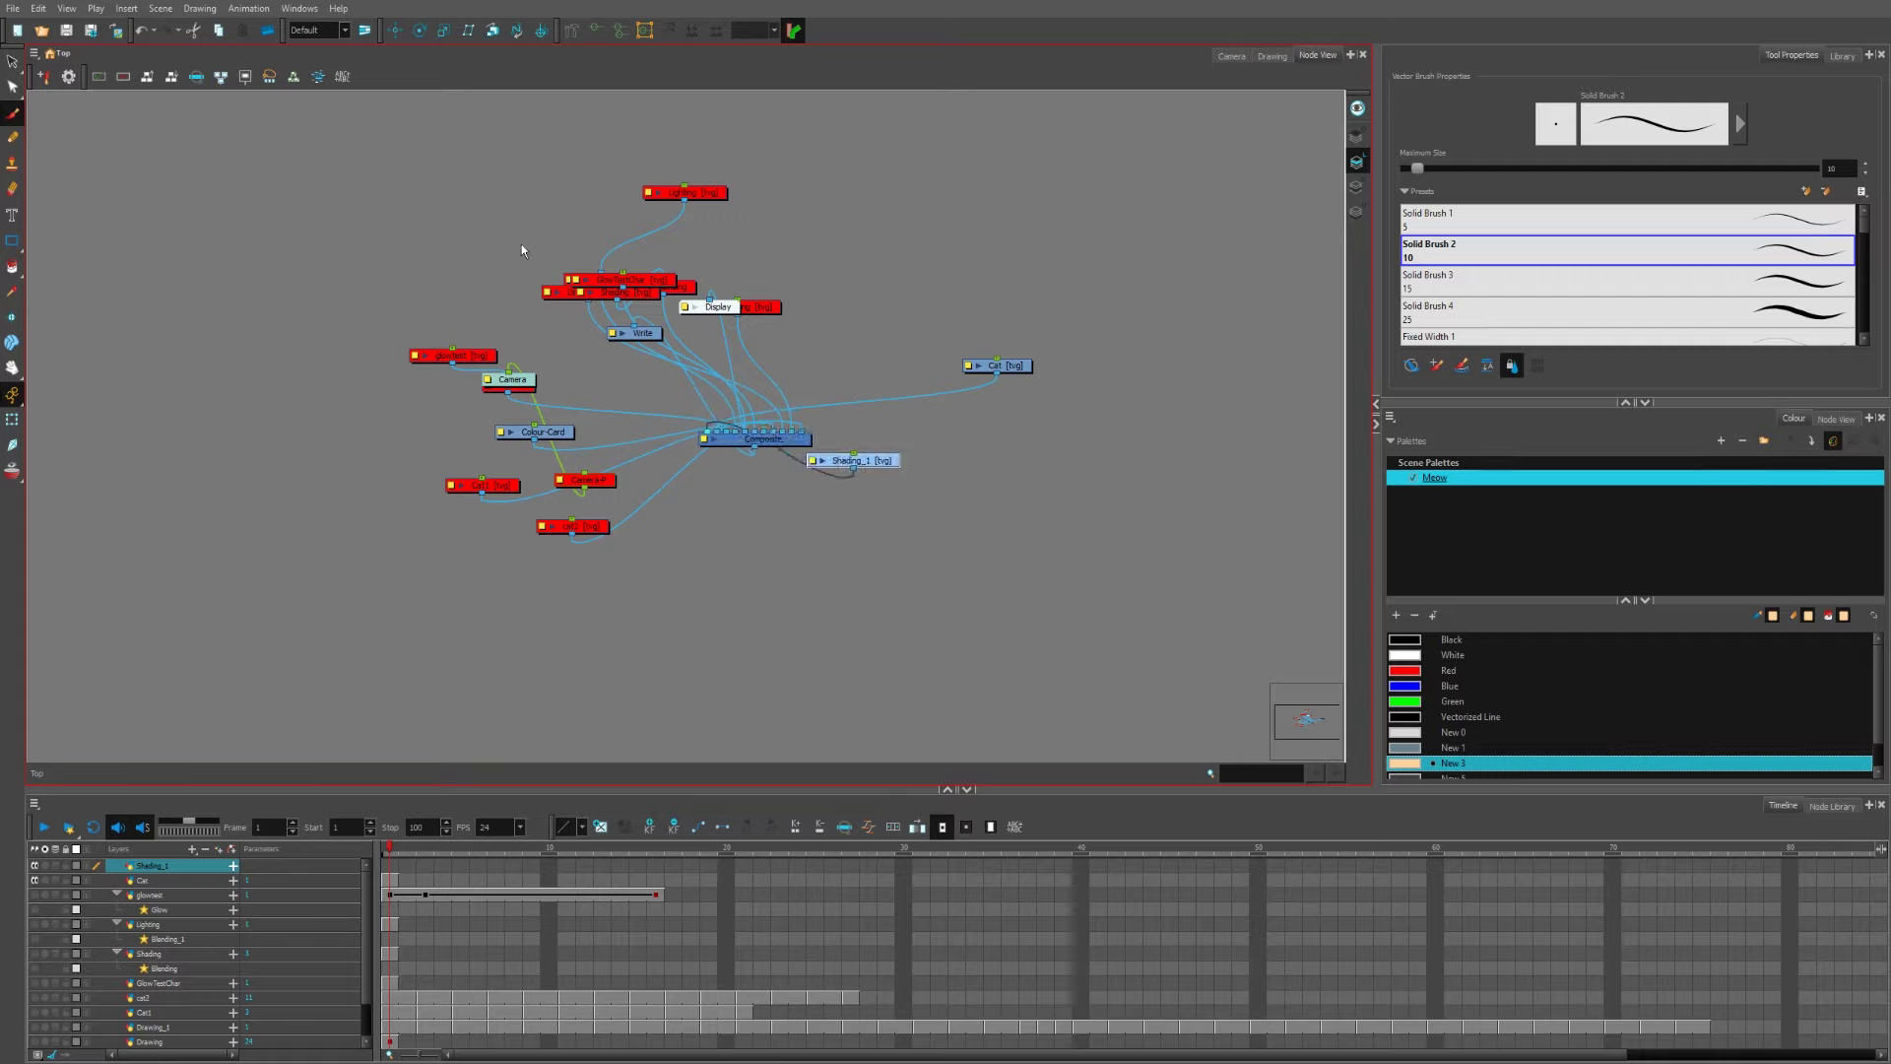
Step: Arrange the Shading_1 node just below the Cat node, away from the crowded part of the network
mouse_move(366, 905)
mouse_down()
mouse_move(368, 971)
mouse_move(366, 903)
mouse_up()
click(413, 619)
drag(857, 460, 970, 406)
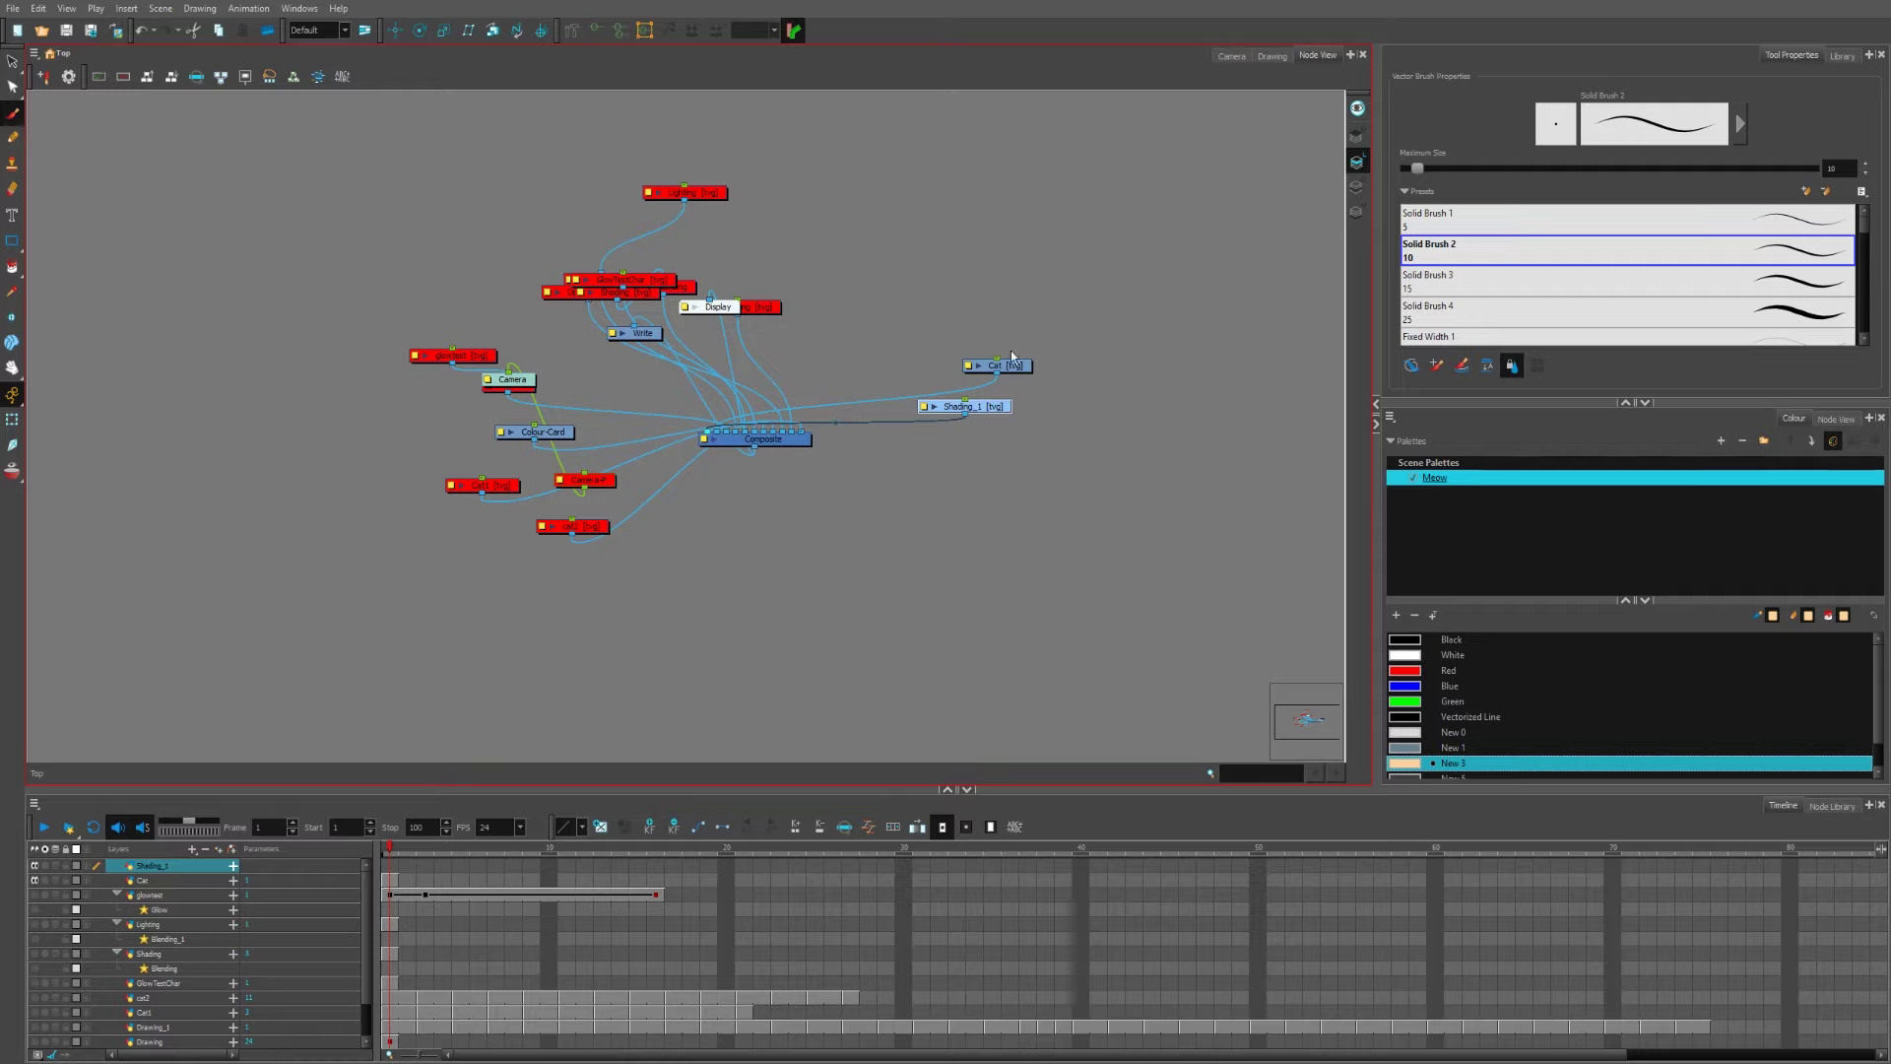
drag(998, 407, 1032, 376)
click(1231, 56)
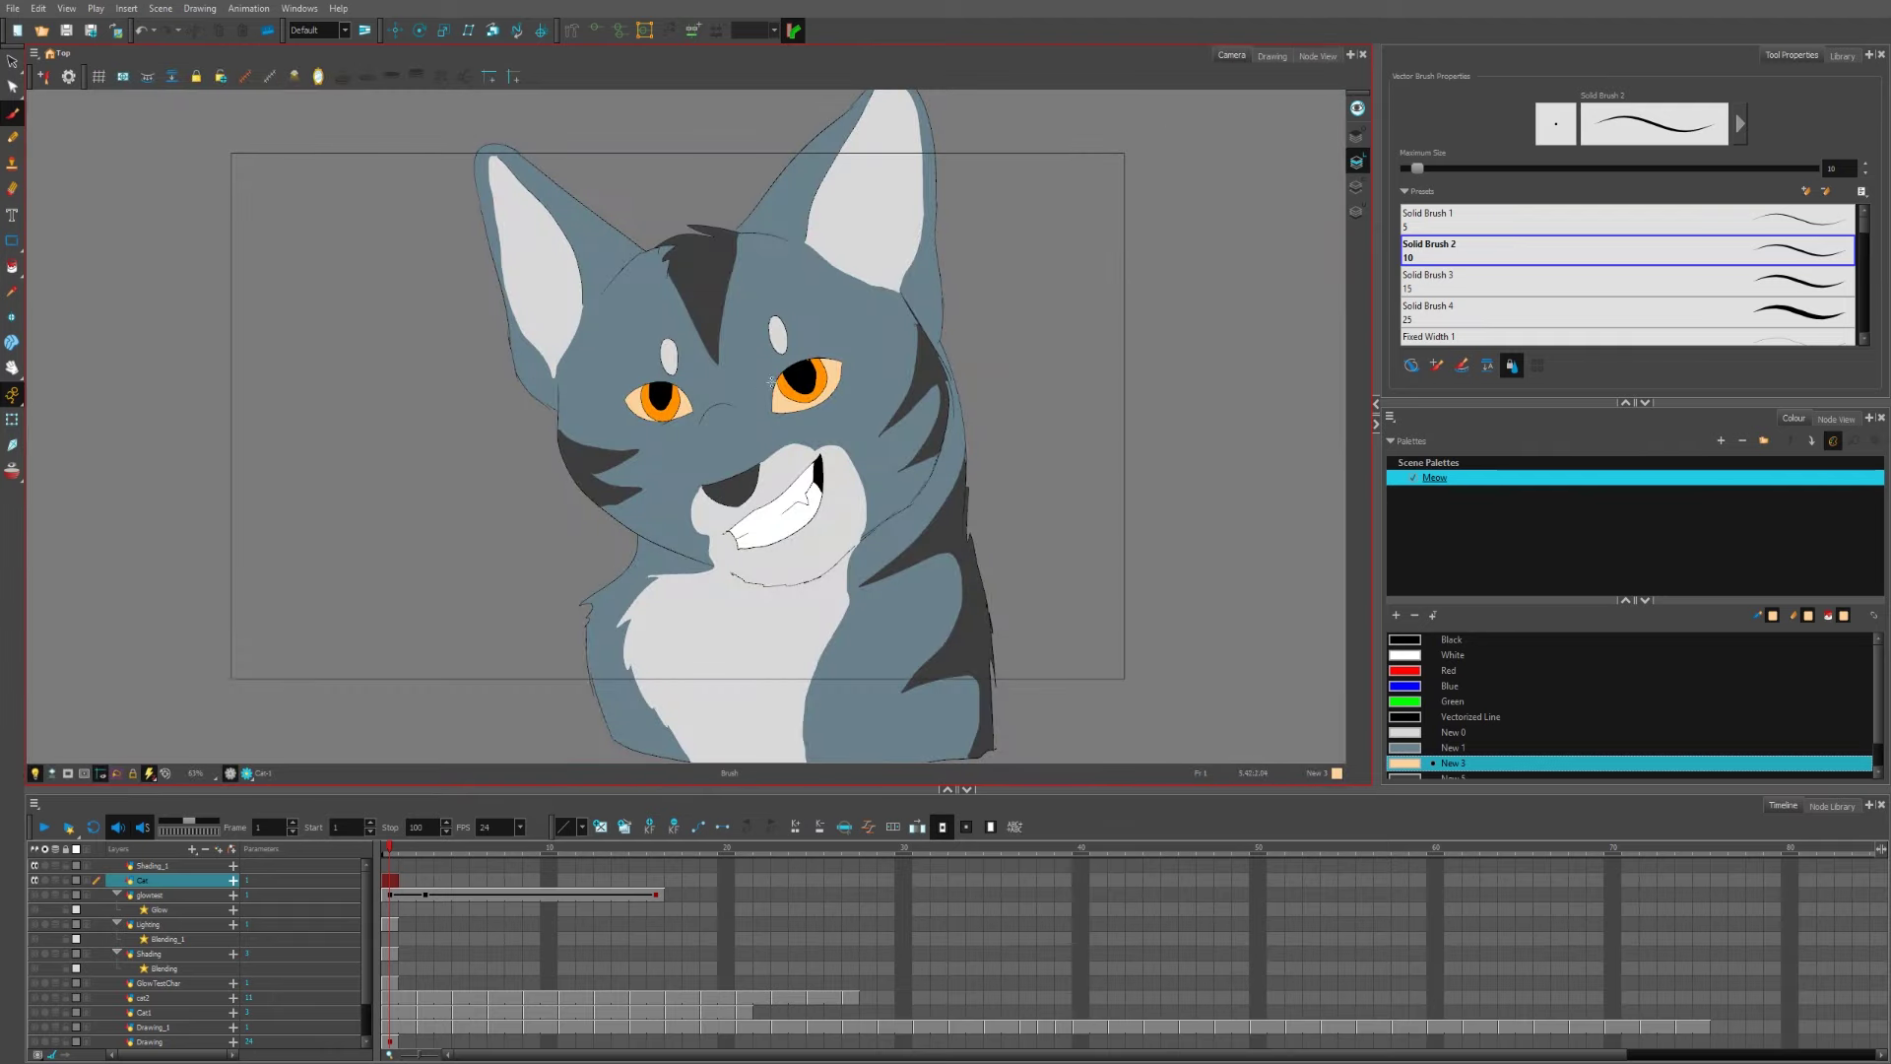
click(1318, 56)
drag(1031, 426, 1046, 431)
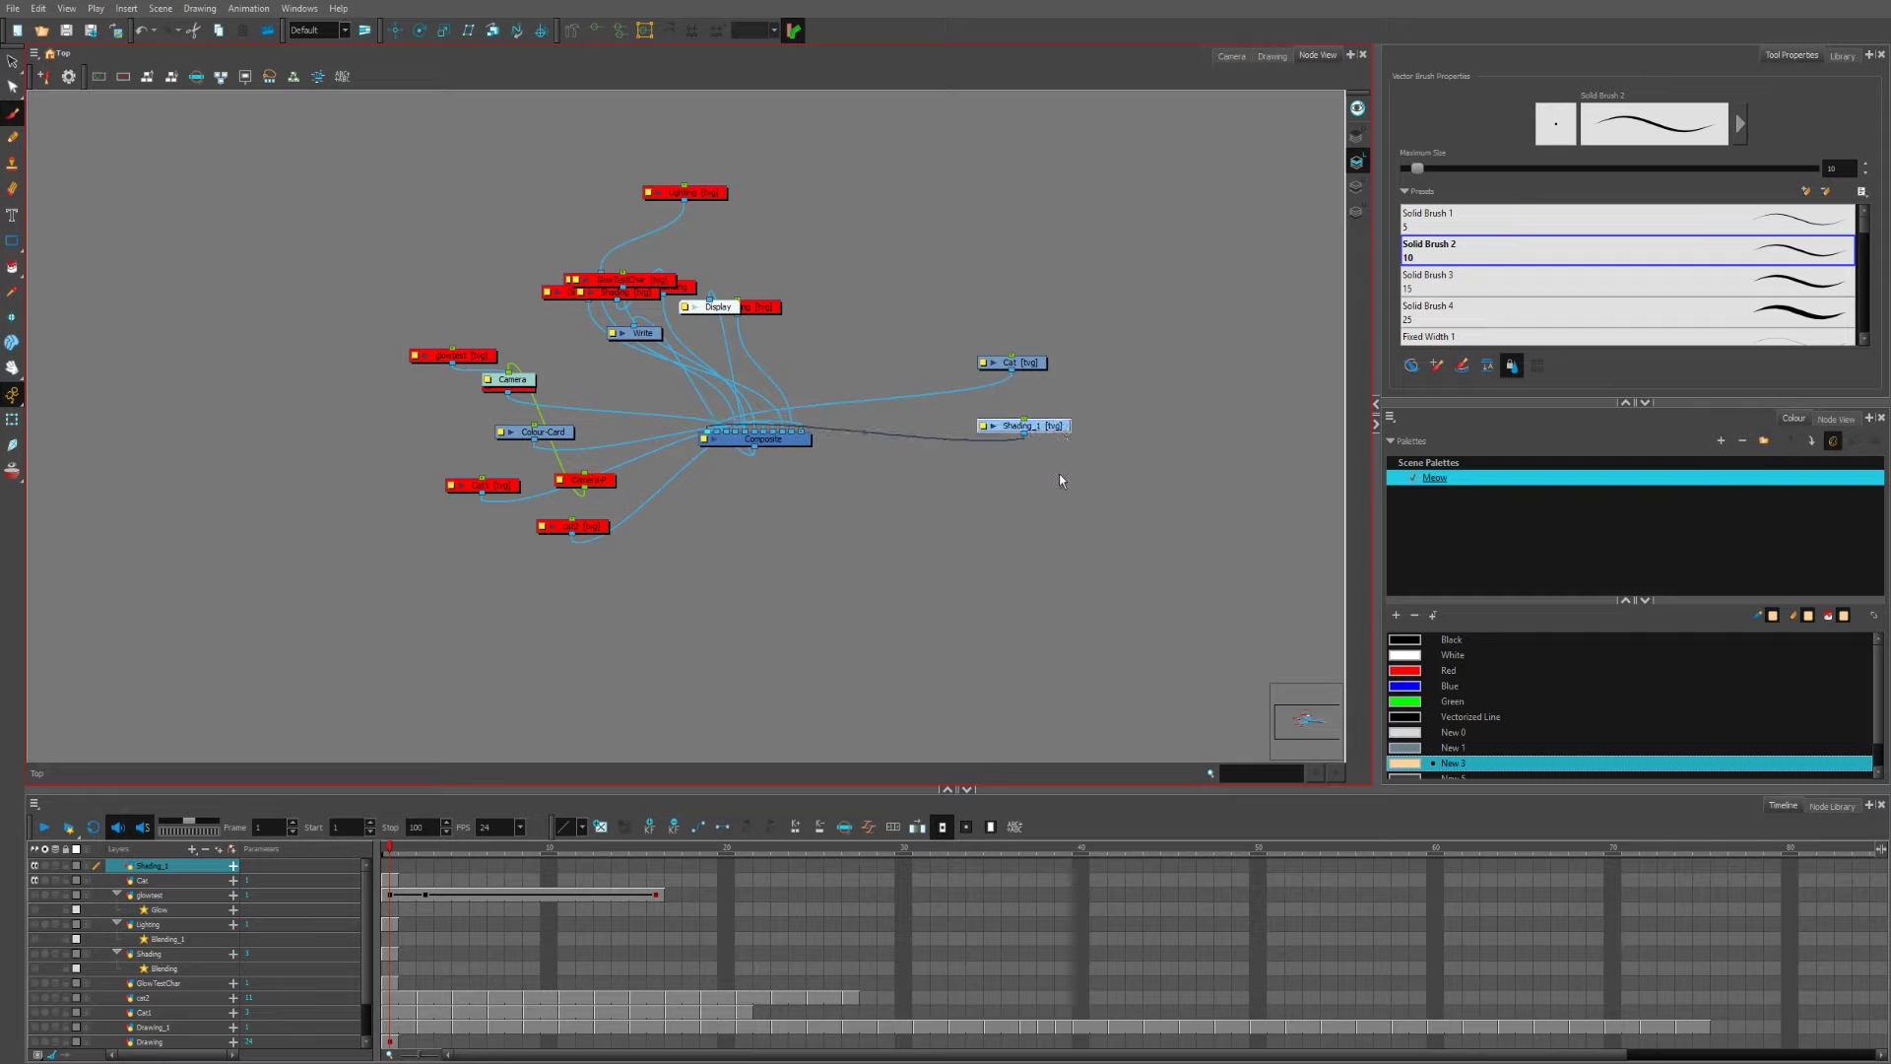
drag(1054, 427, 1046, 427)
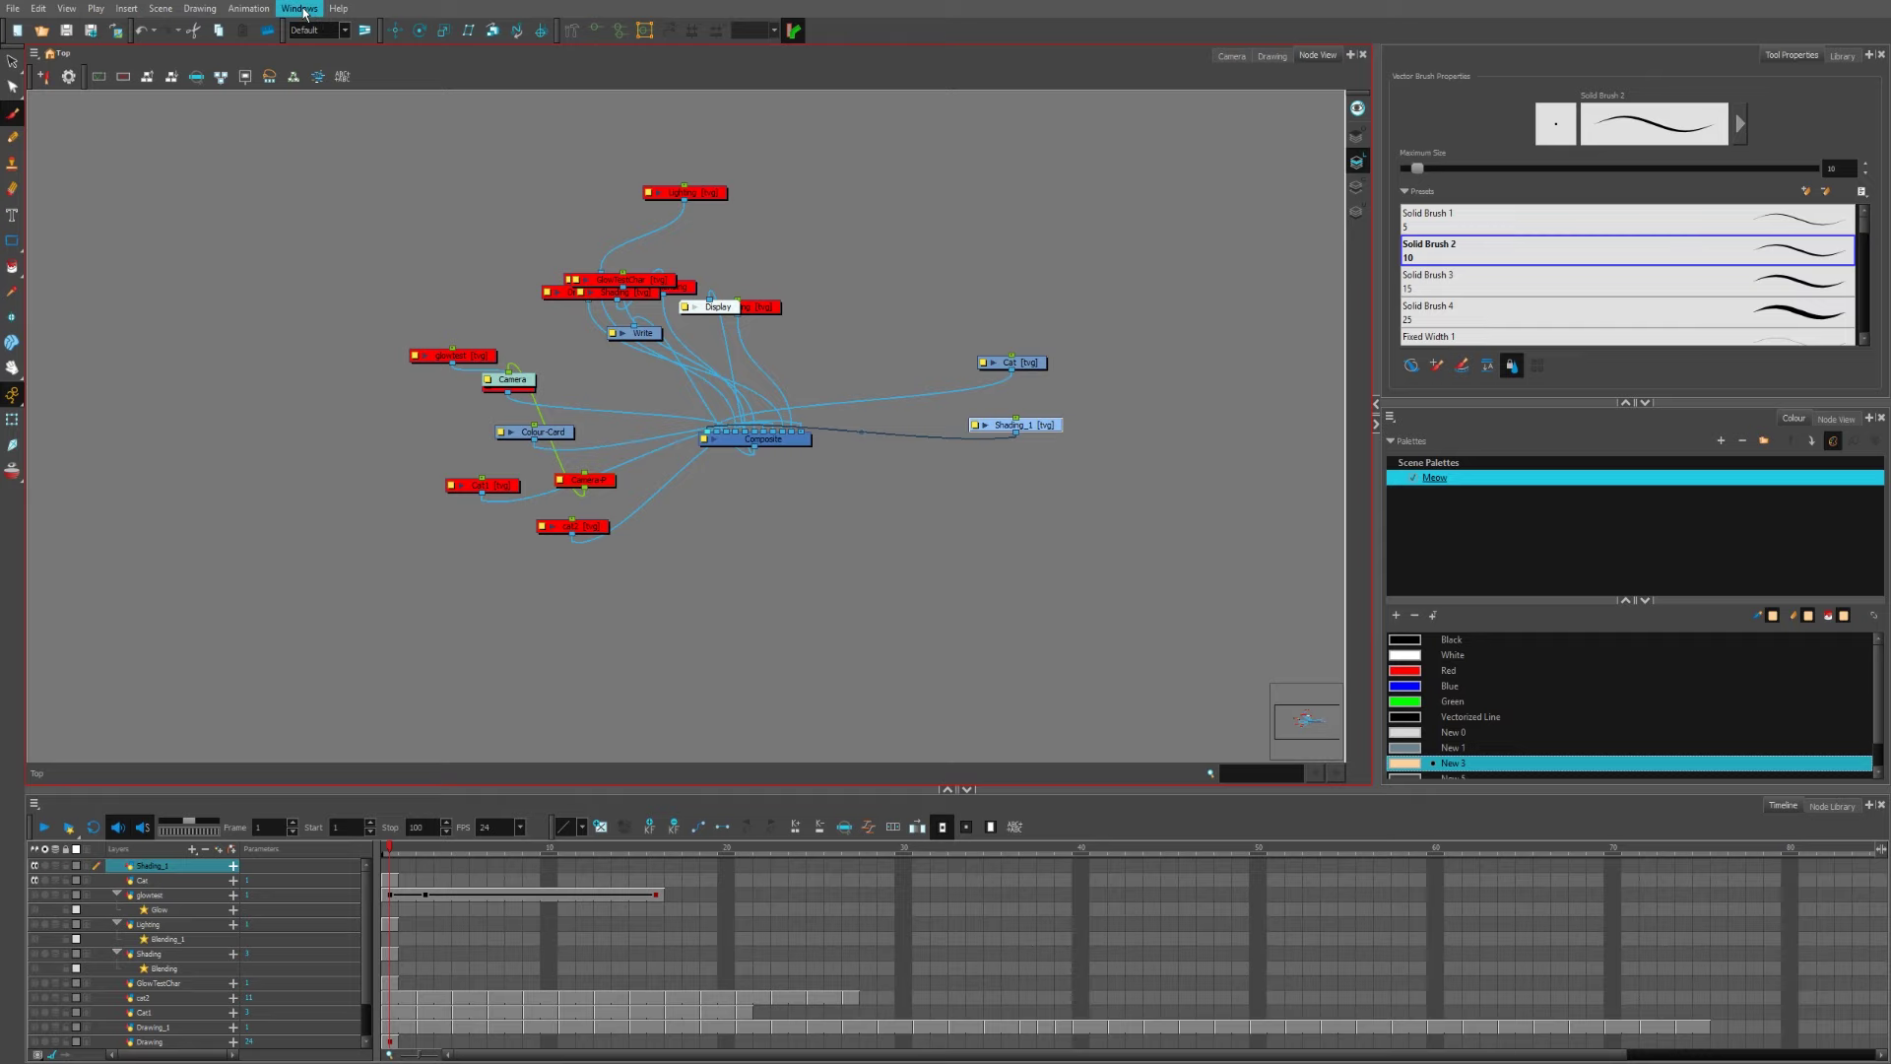
Step: Search the Node Library for "blend" and add a Blending node to the network
click(348, 357)
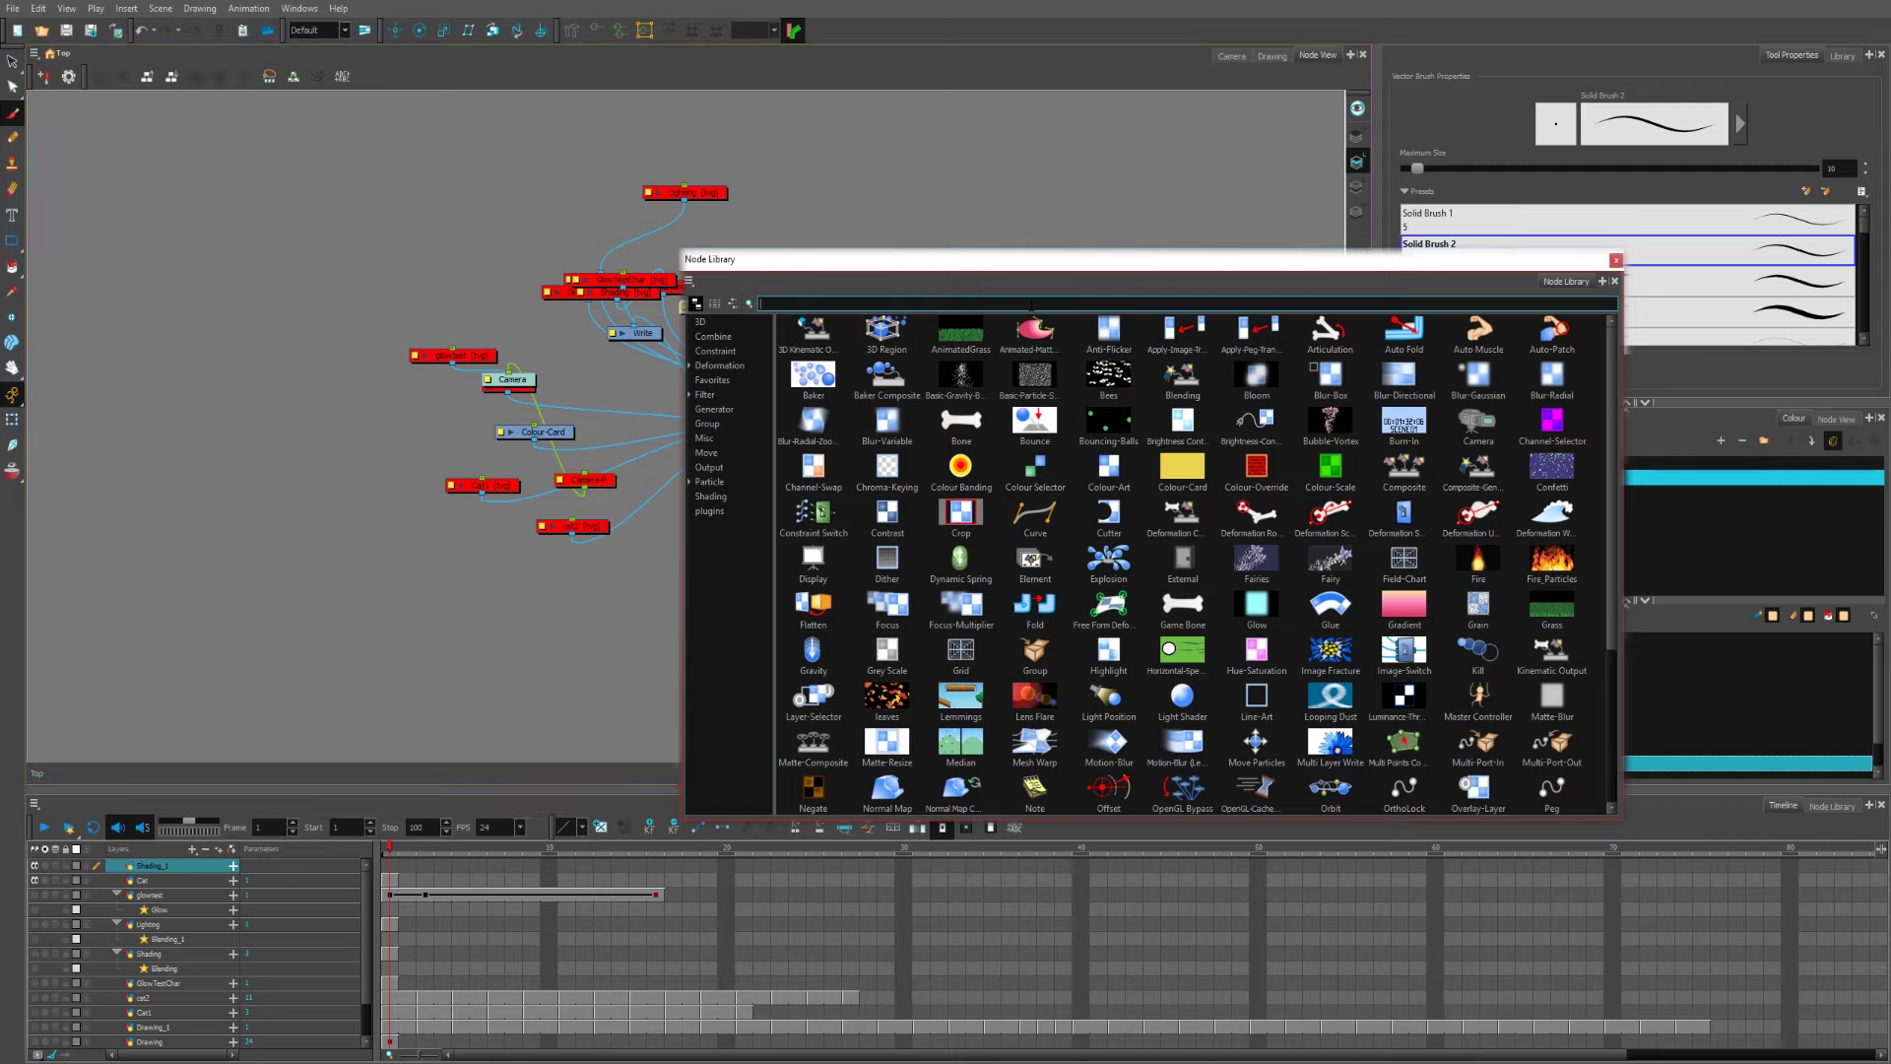
text(blend)
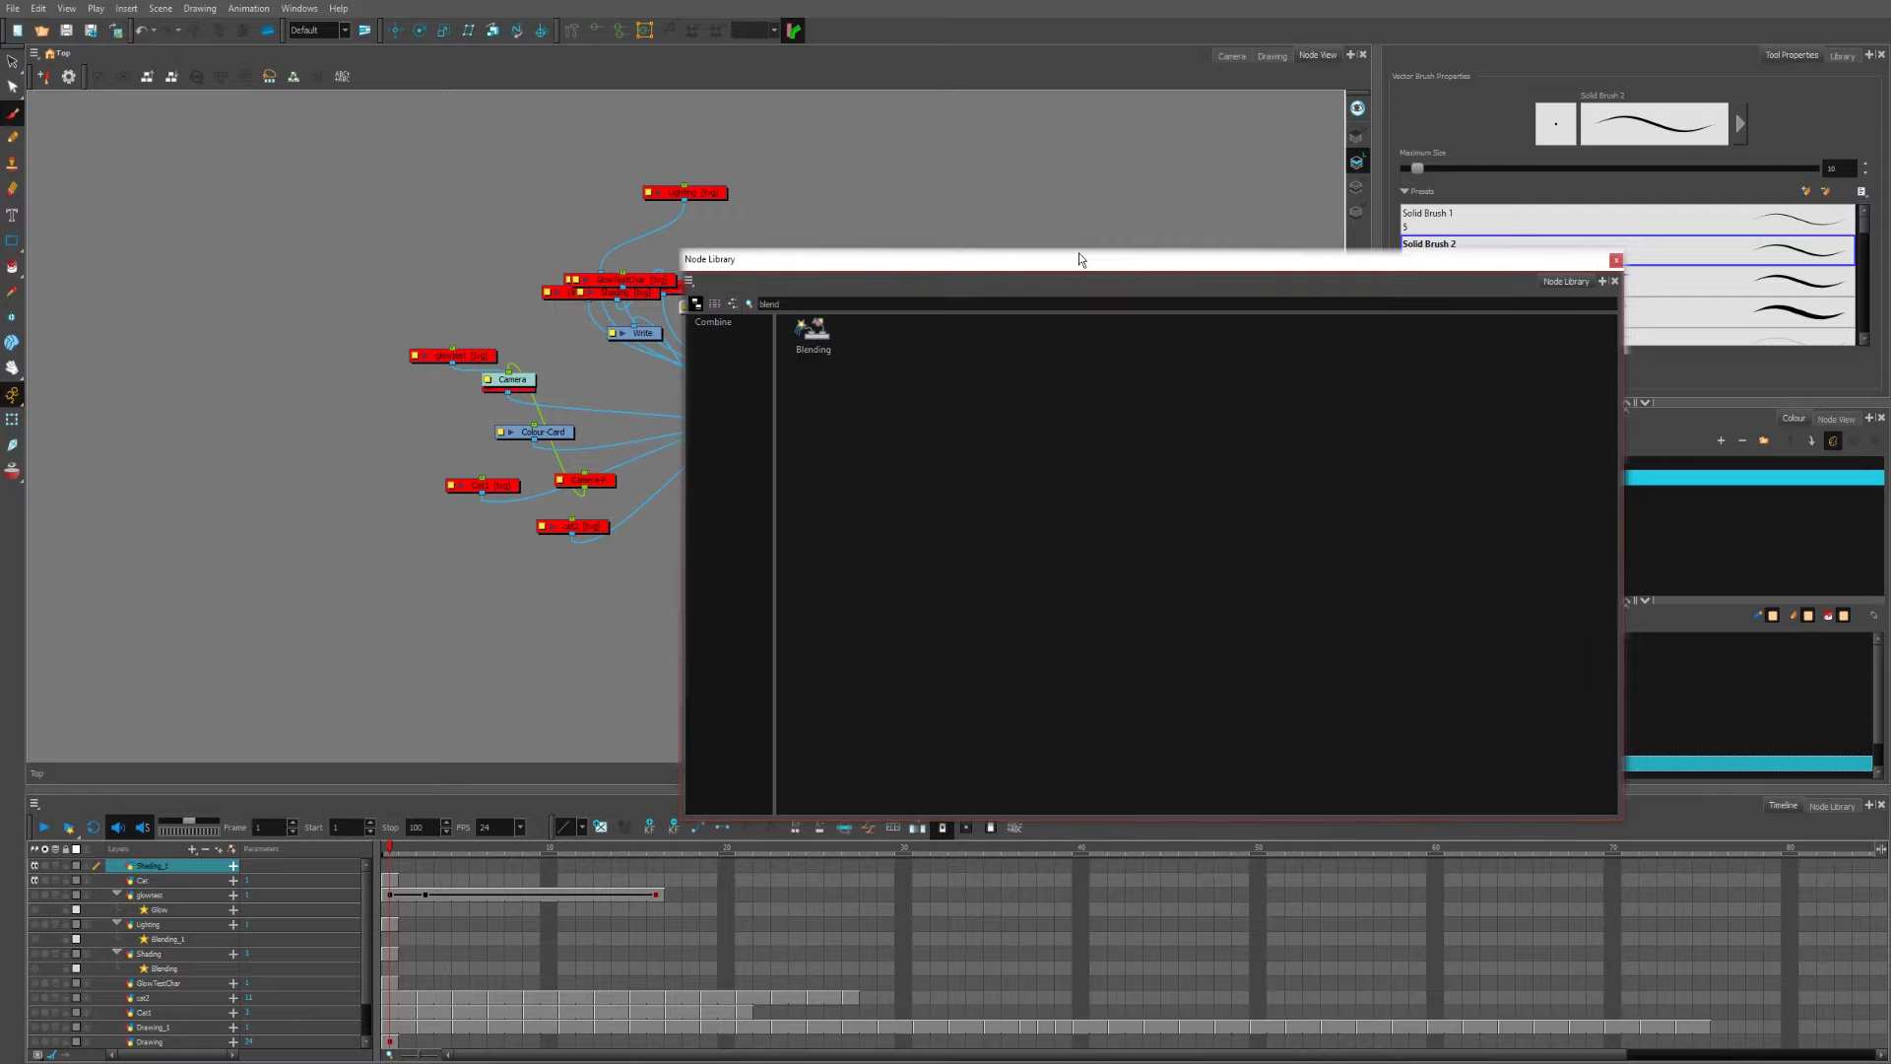
drag(1078, 259, 1374, 264)
click(818, 384)
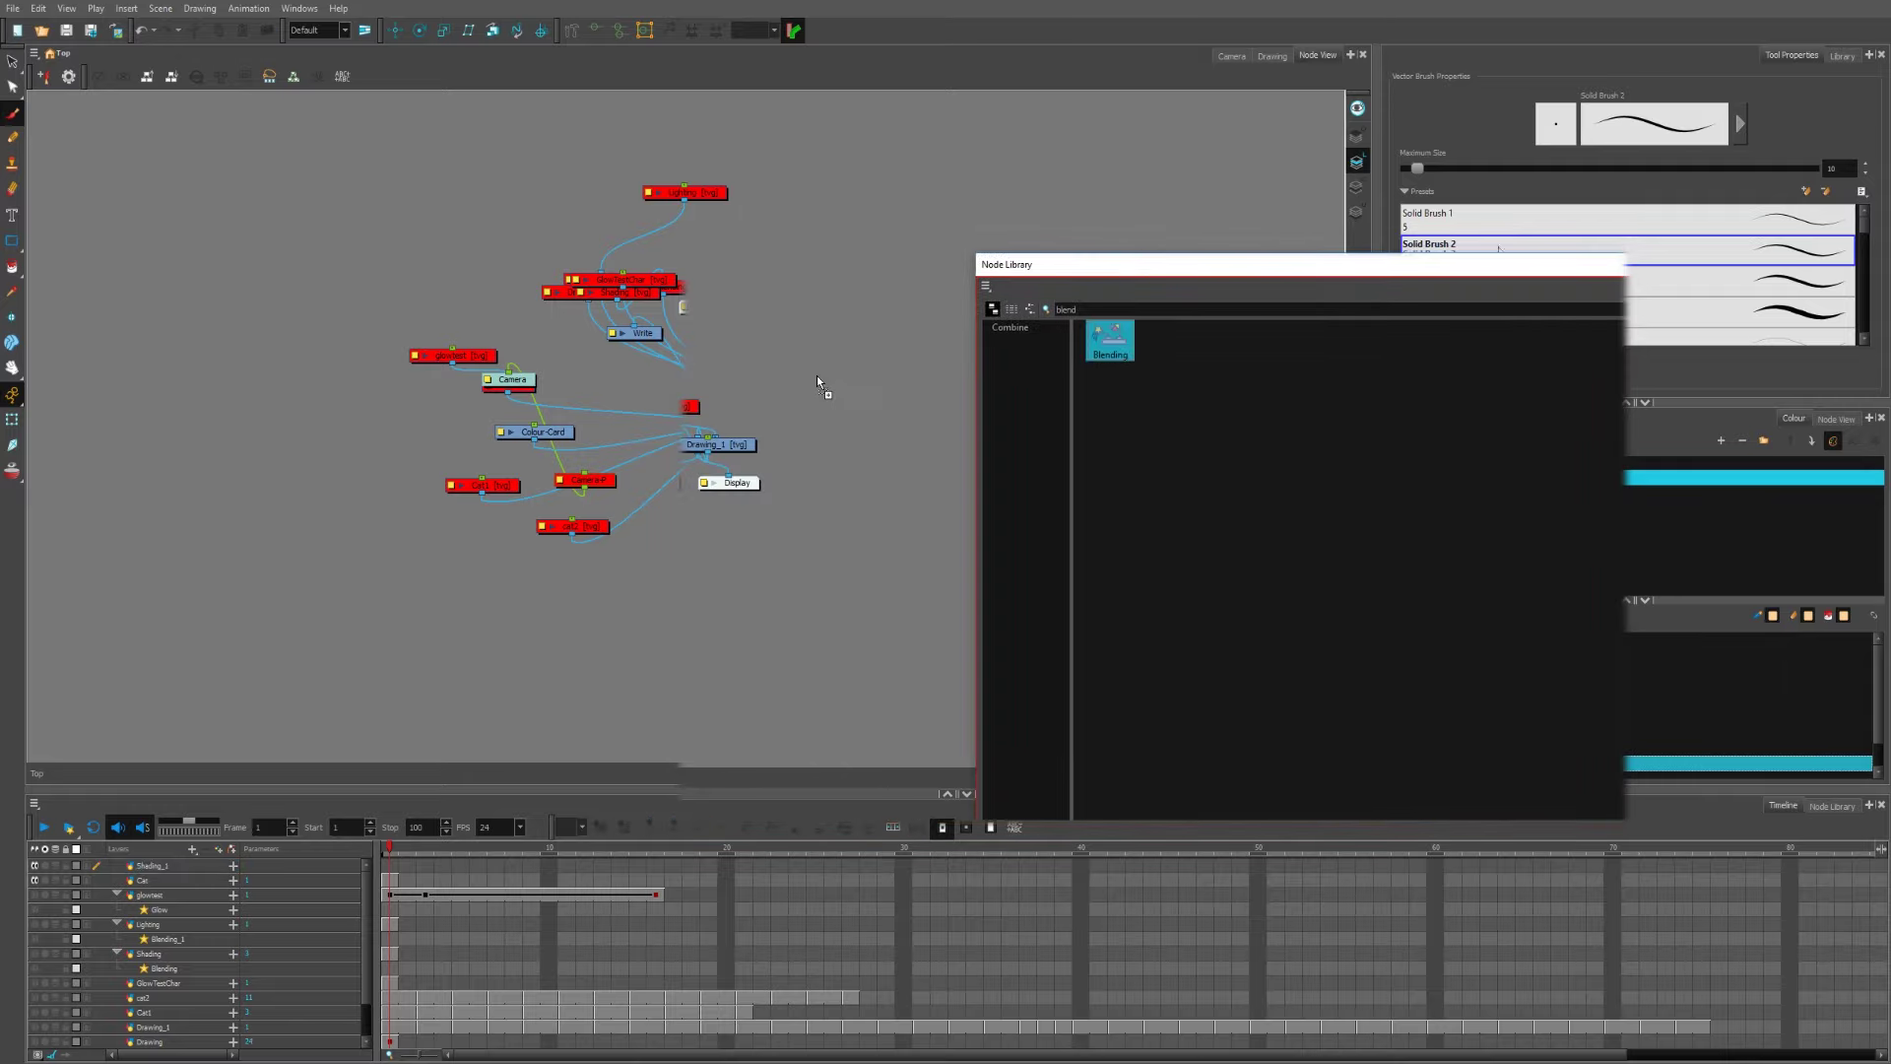
drag(817, 376, 817, 377)
drag(1156, 264, 864, 266)
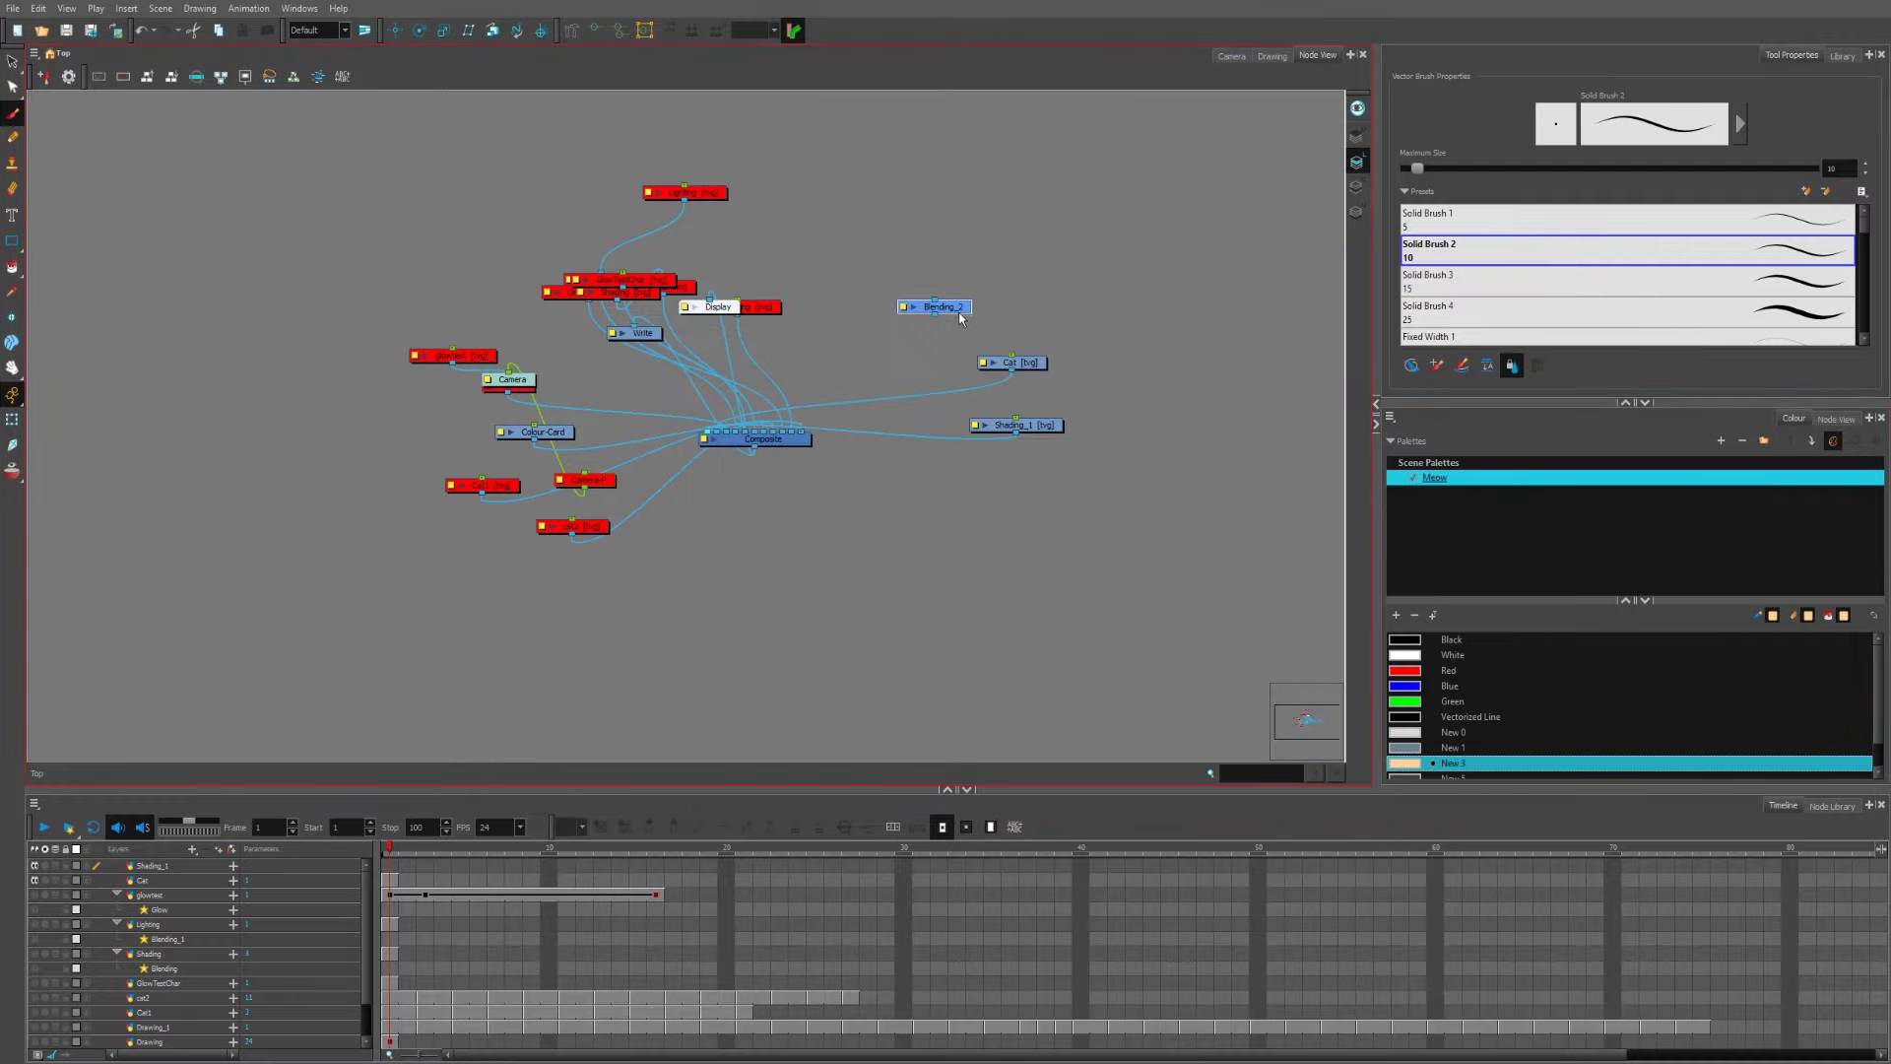
Step: Space out the Shading_1 and Composite nodes and connect the new Blending node between them
drag(960, 317, 1123, 327)
drag(1030, 429, 1066, 430)
drag(771, 442, 740, 472)
drag(1379, 347, 937, 624)
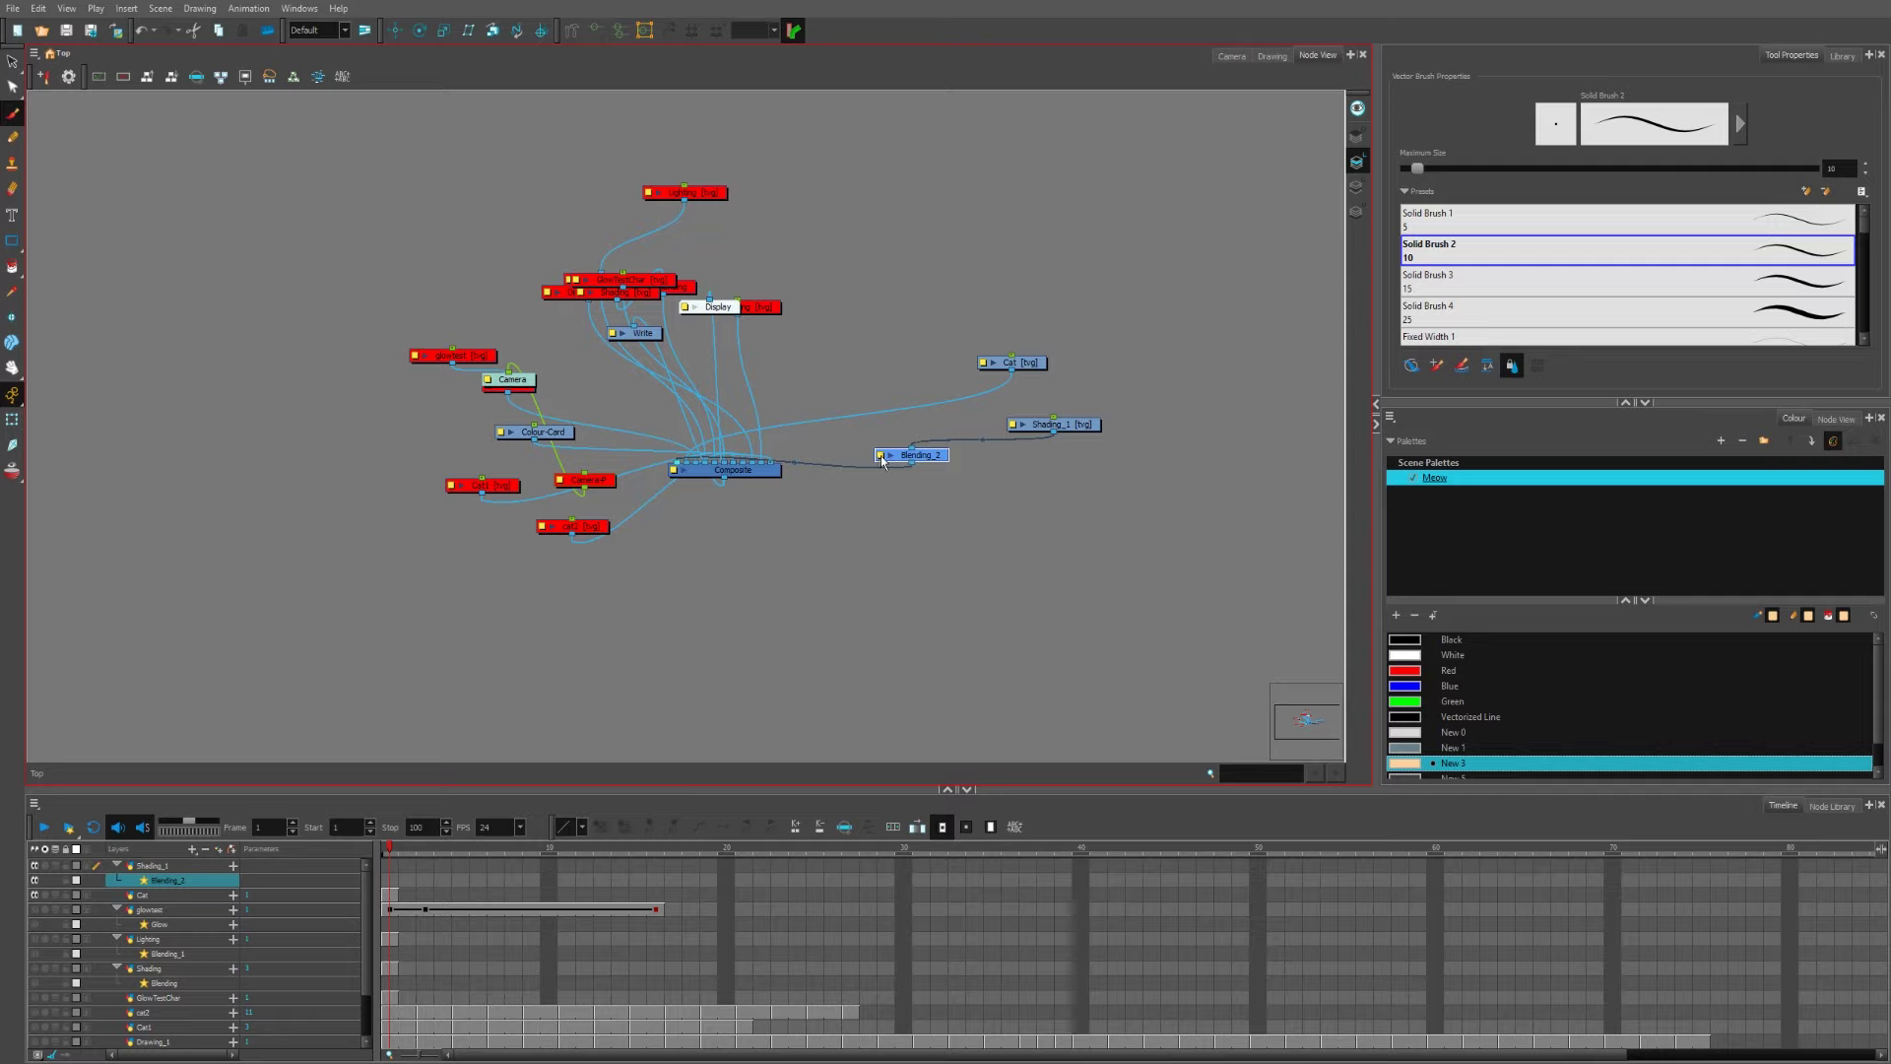
Step: Set the blend mode of the Blending node attached to Shading_1 to Multiply
double_click(882, 457)
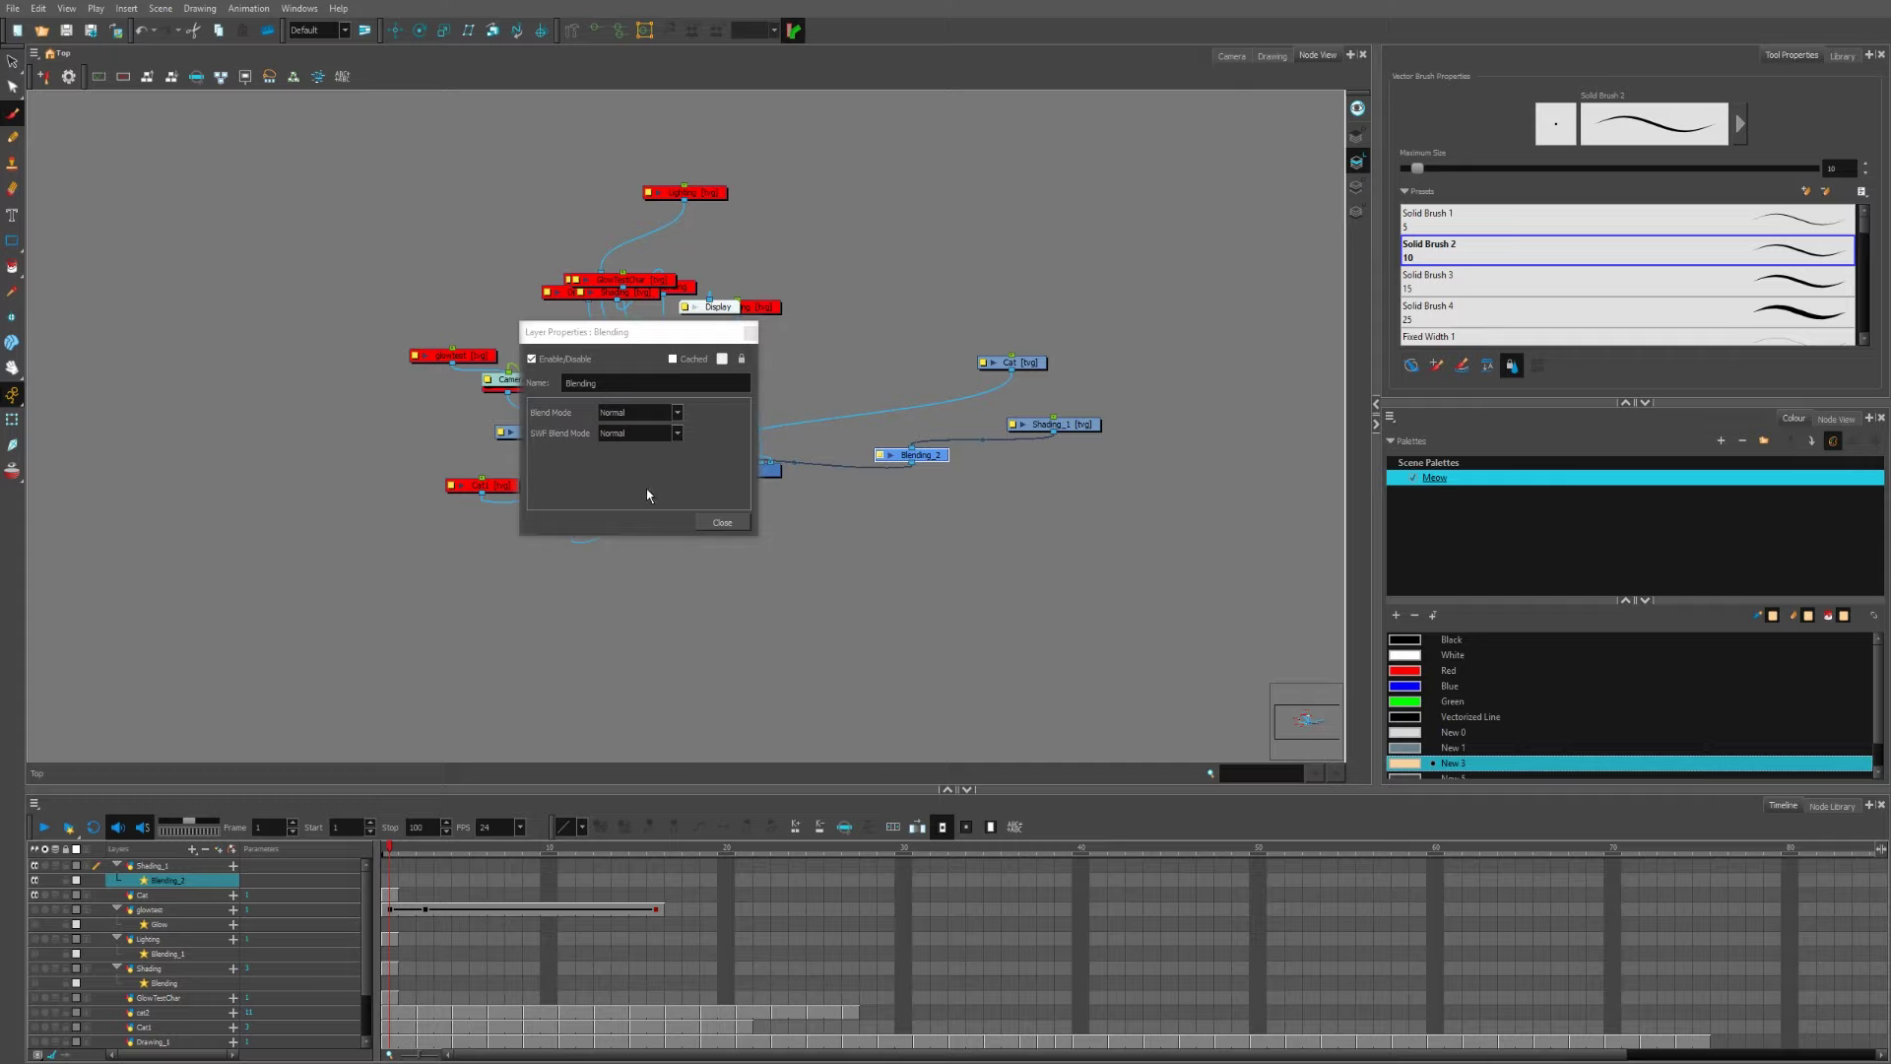
click(641, 415)
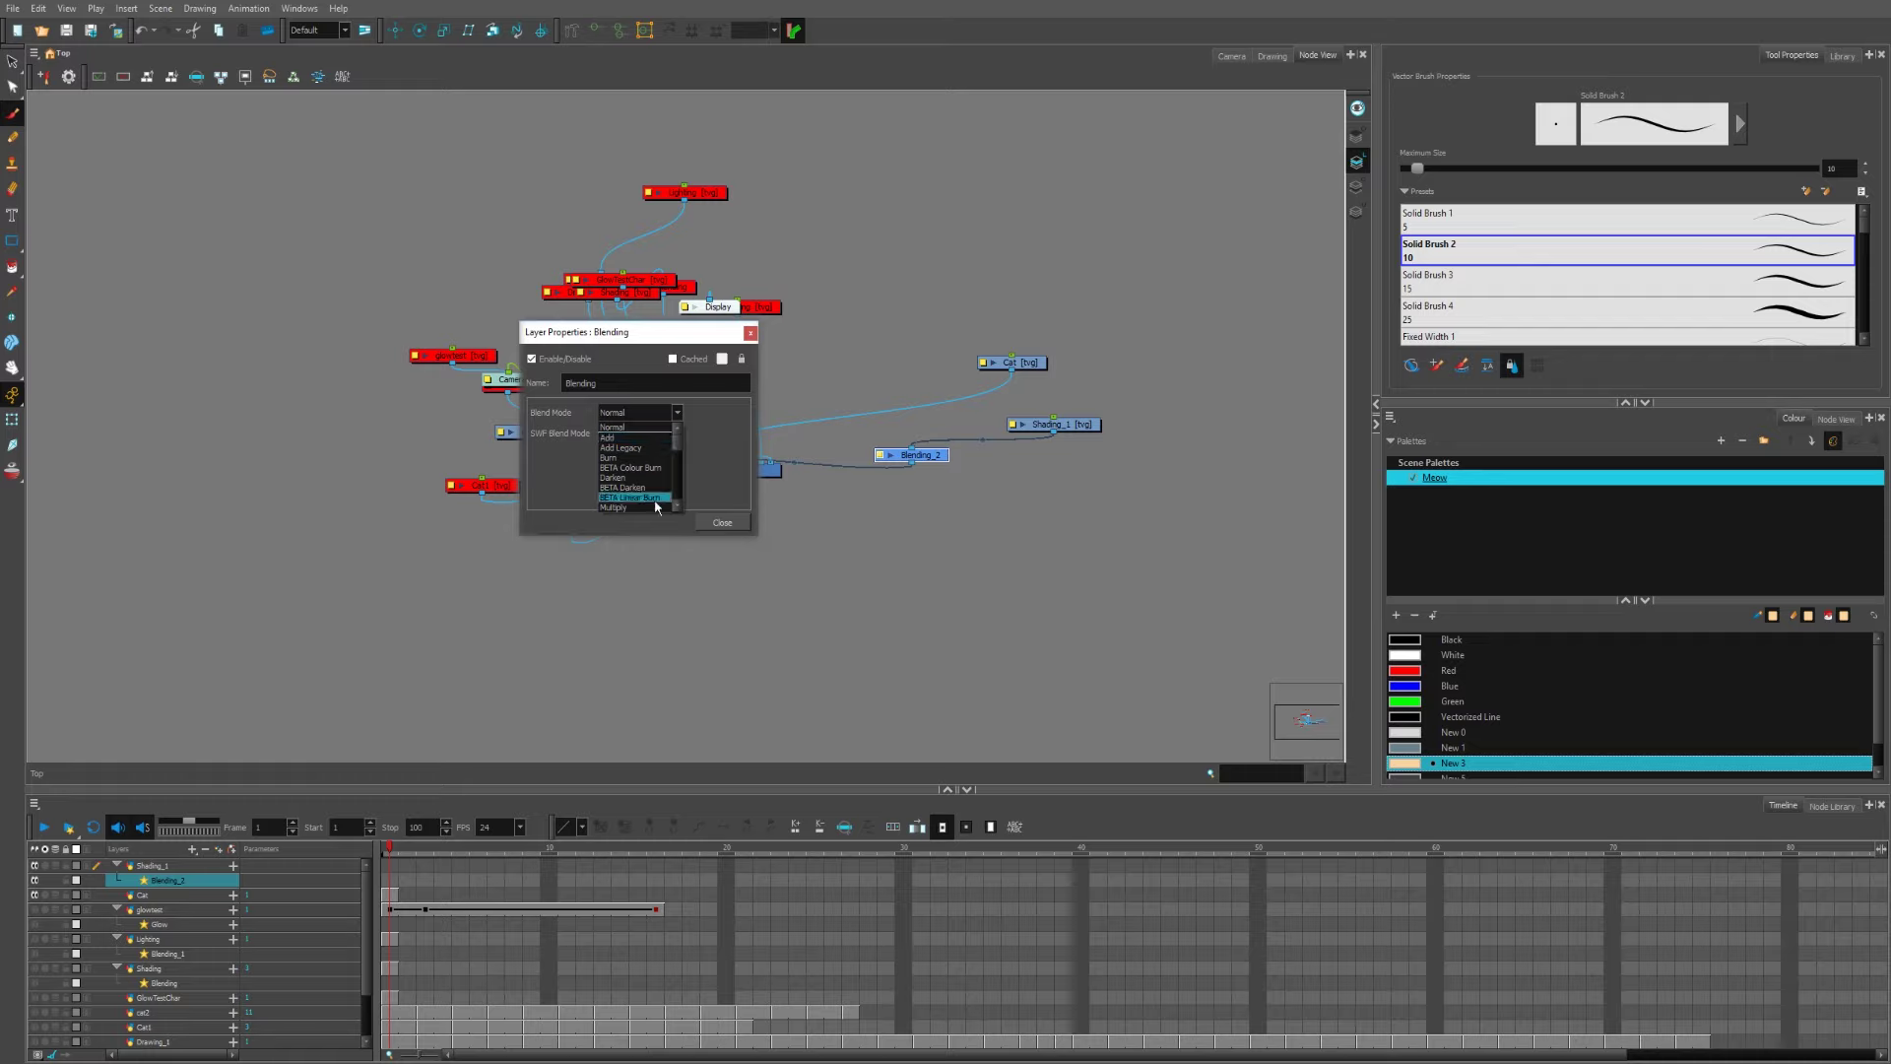
click(651, 507)
click(712, 524)
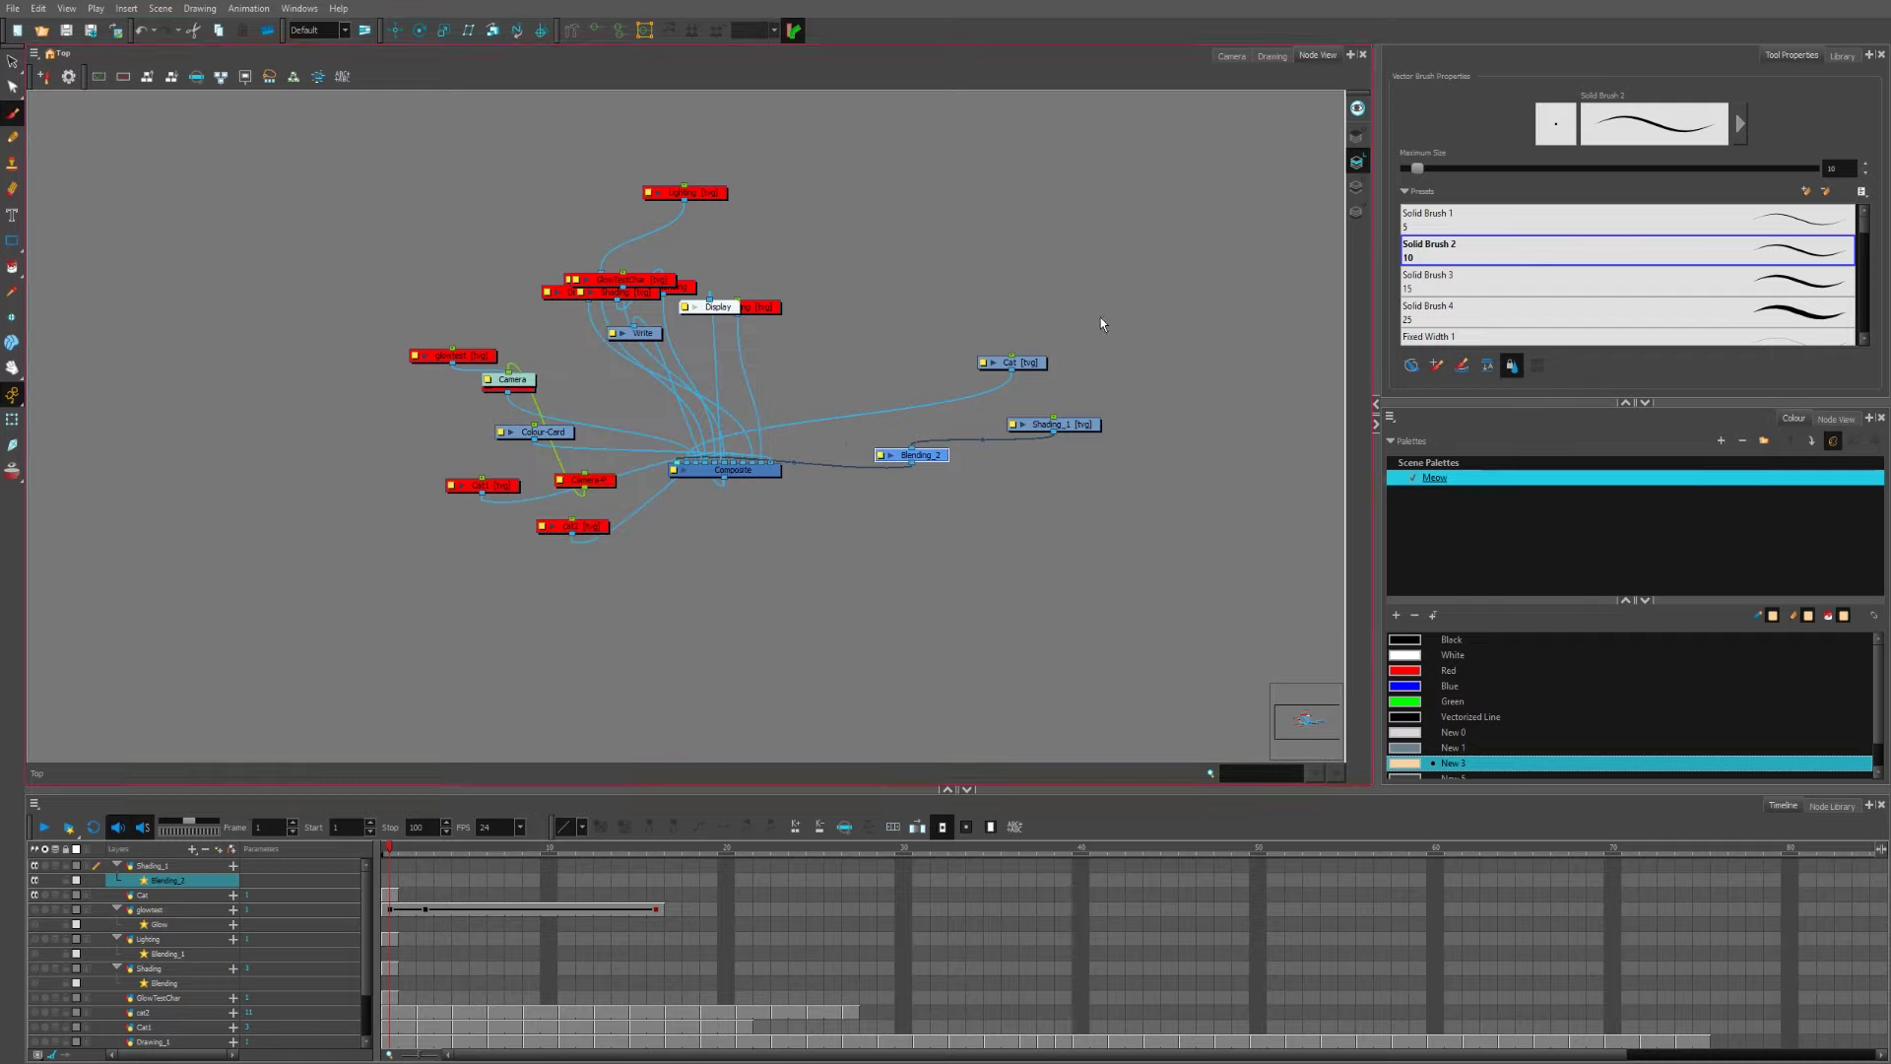
drag(932, 456, 930, 450)
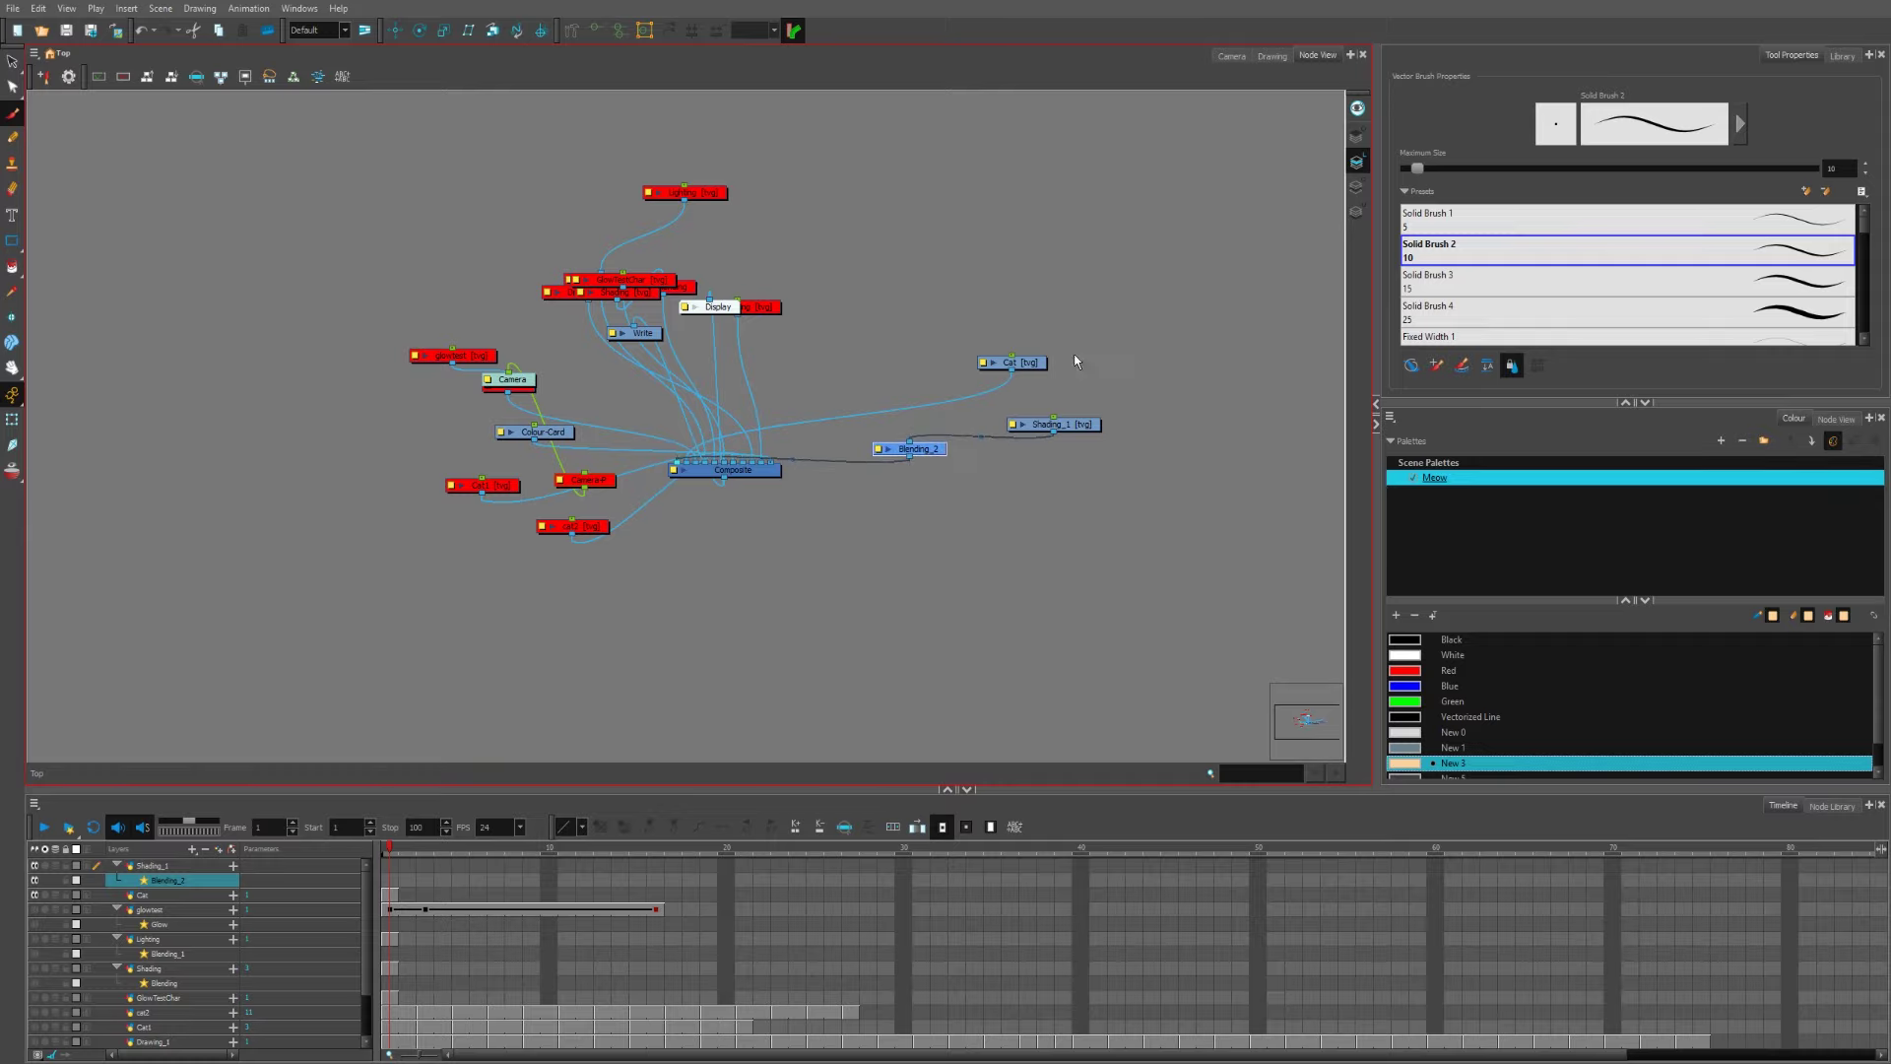
Step: Return to the camera view, make Shading_1 the active layer and add a new colour swatch to the palette
click(1231, 56)
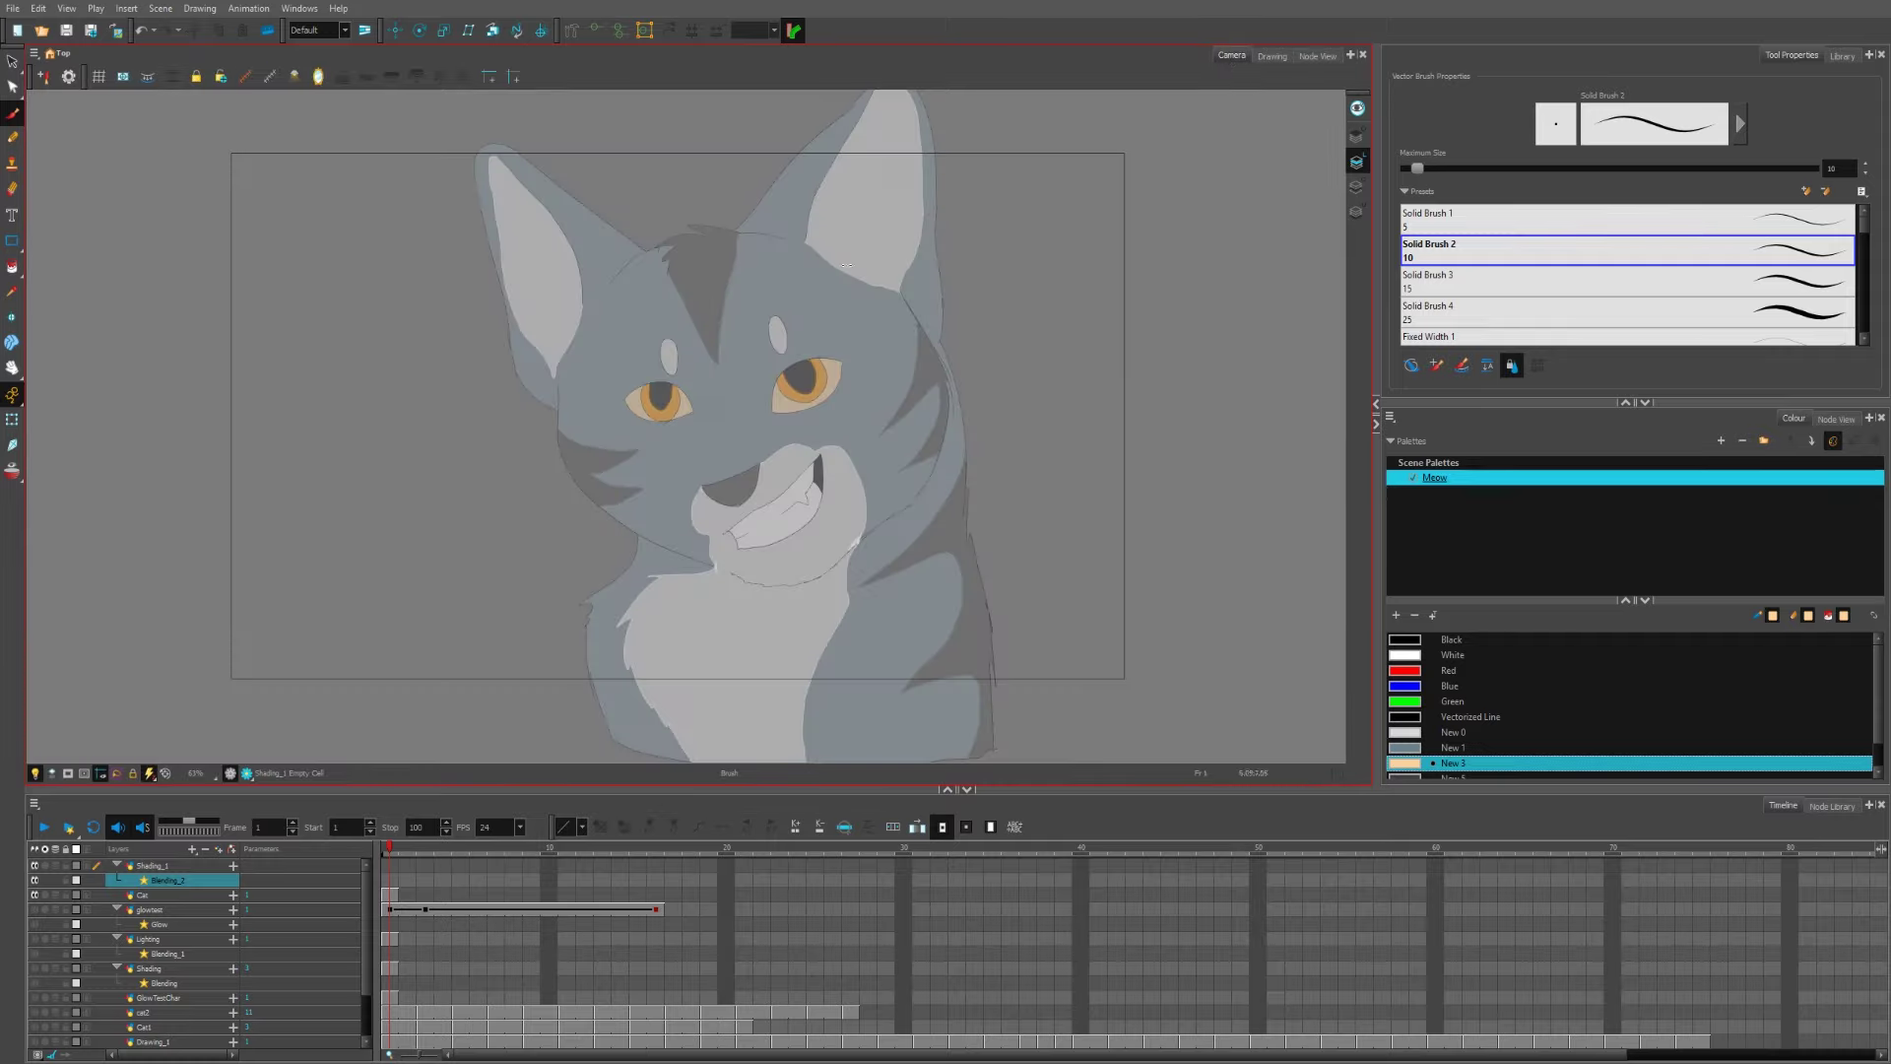
click(162, 867)
click(1464, 566)
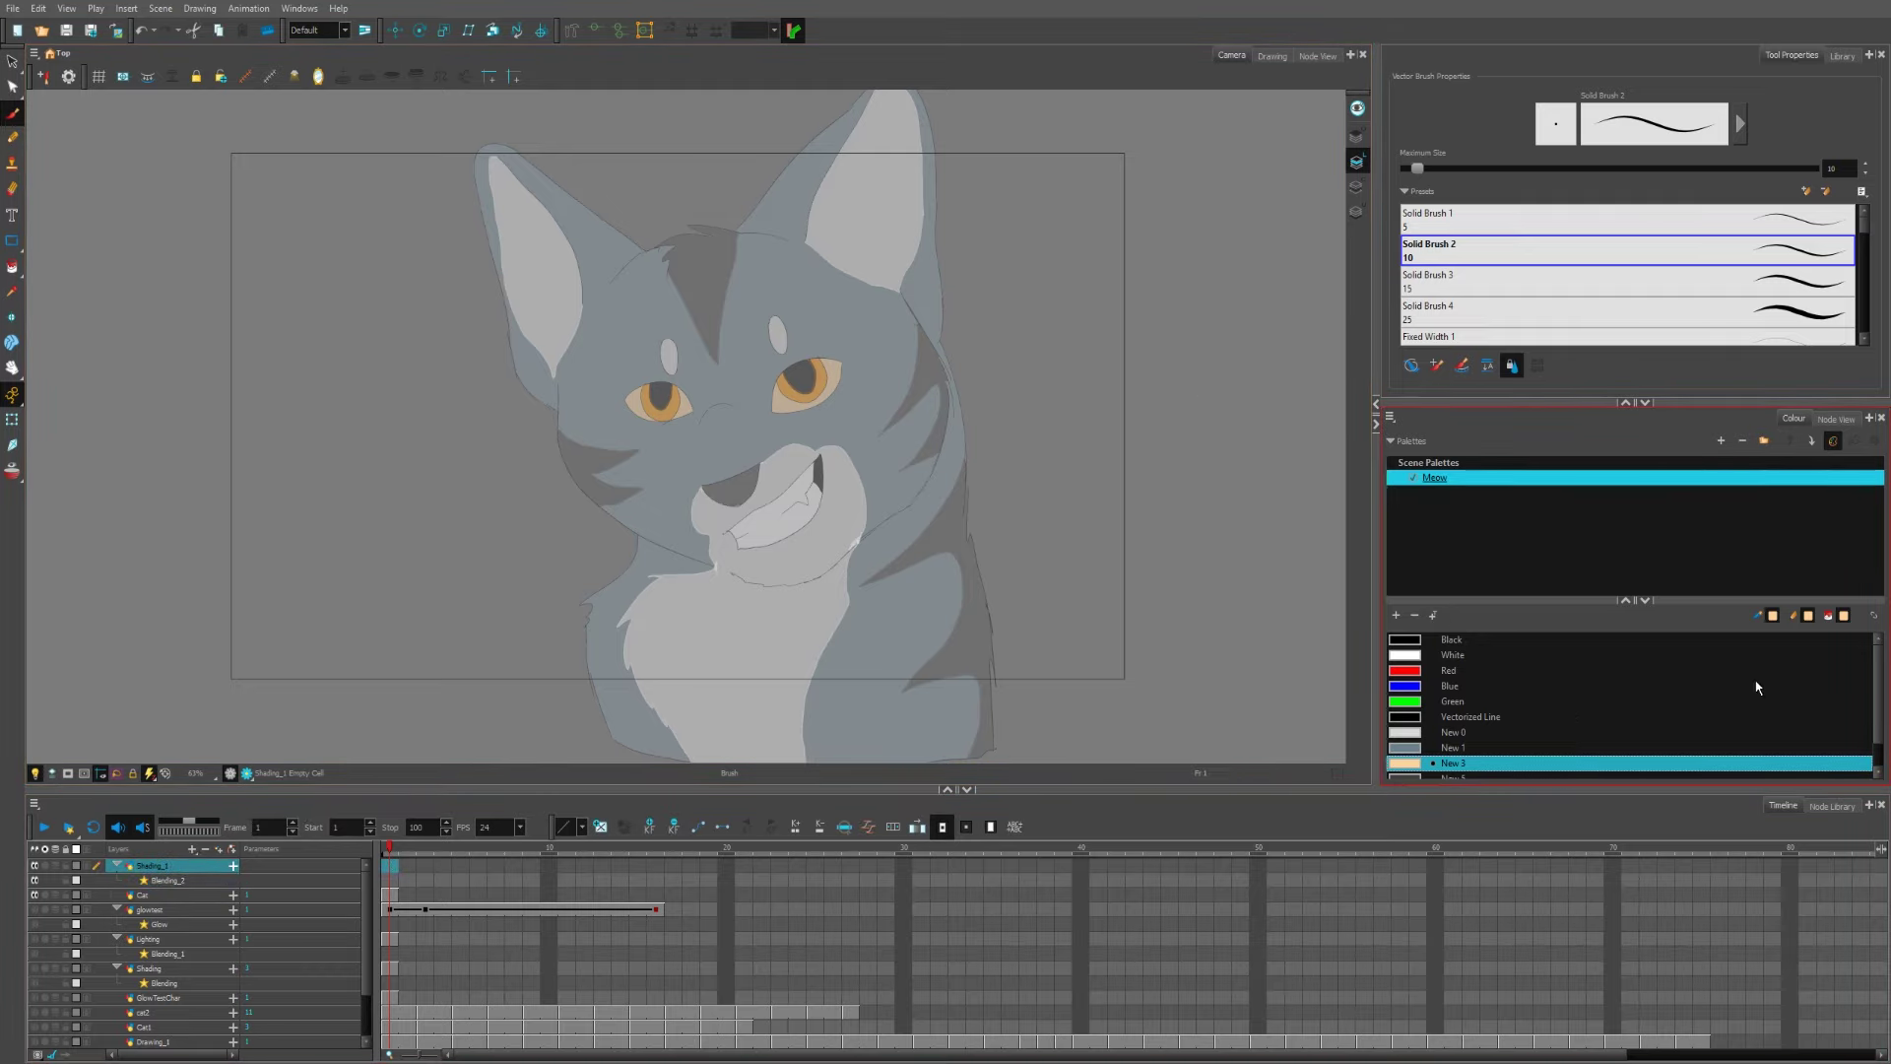
scroll(1884, 697, down, 1)
click(1396, 615)
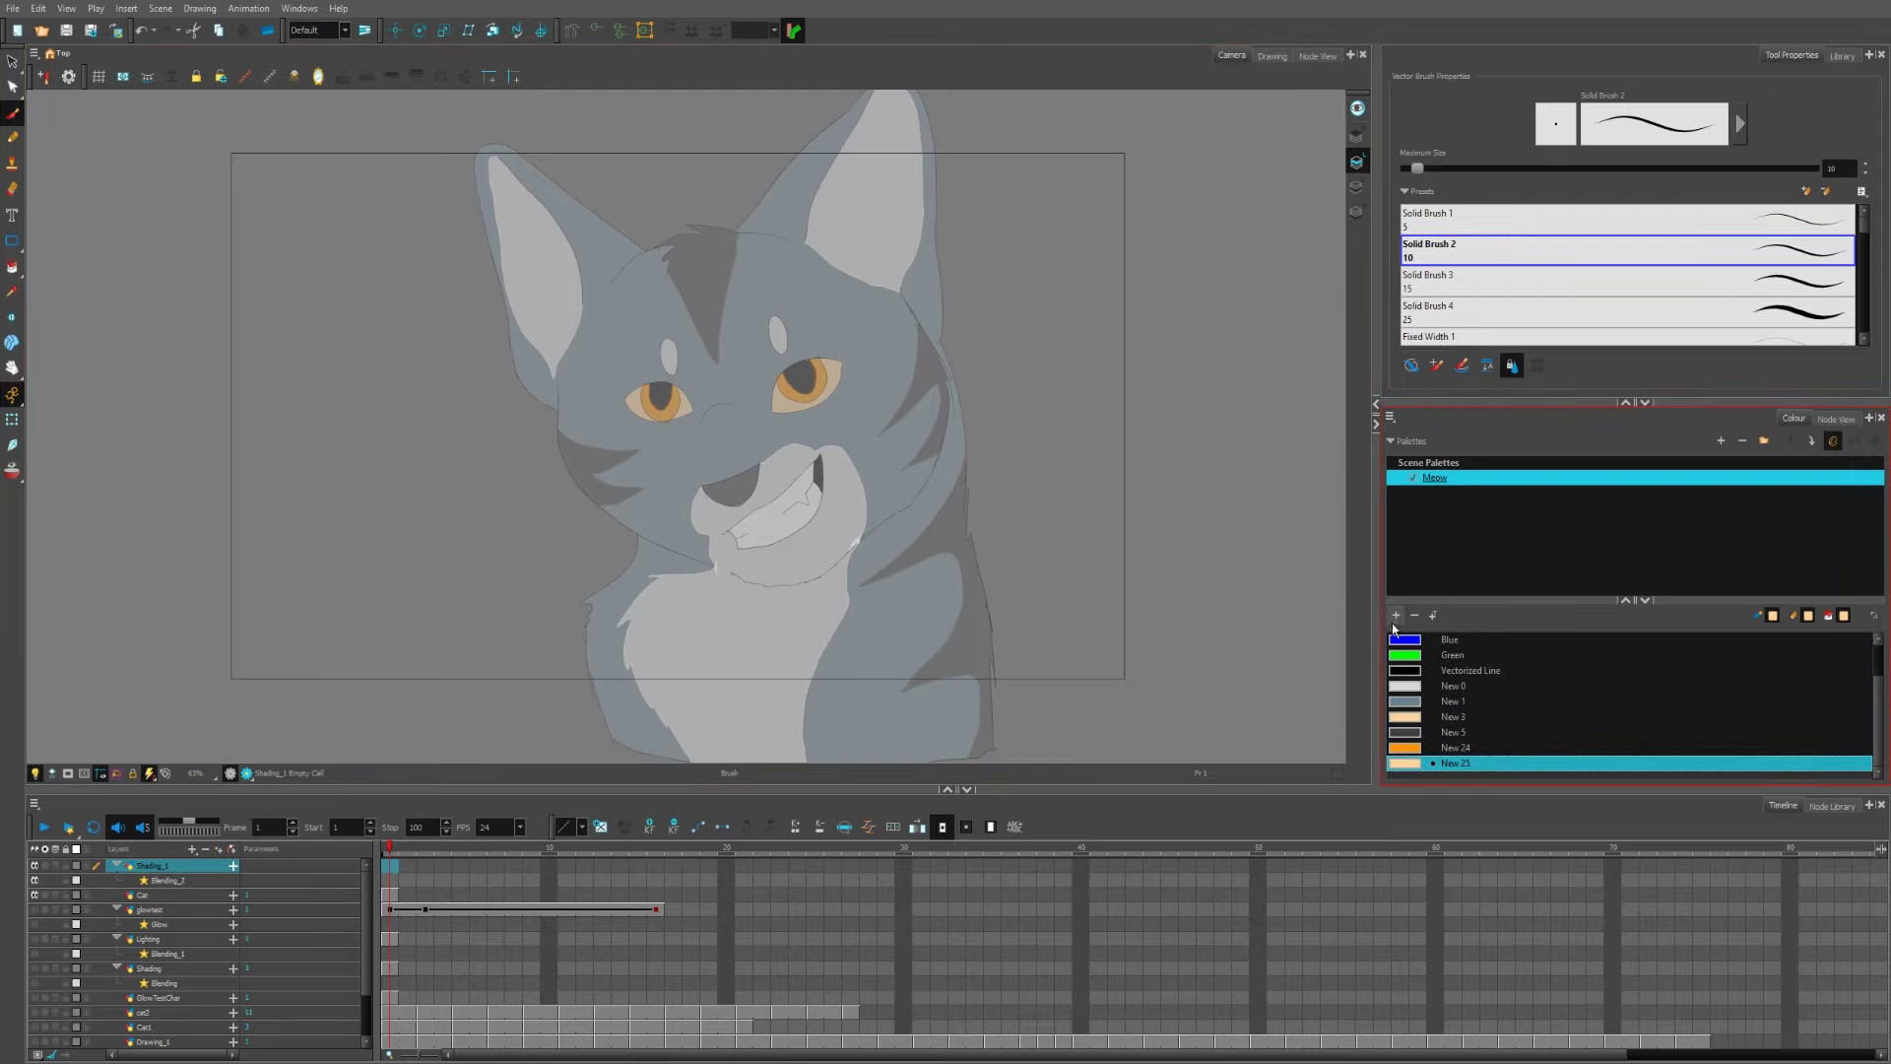
Step: Change the newly added swatch's colour to a pale pink for shading
double_click(1416, 767)
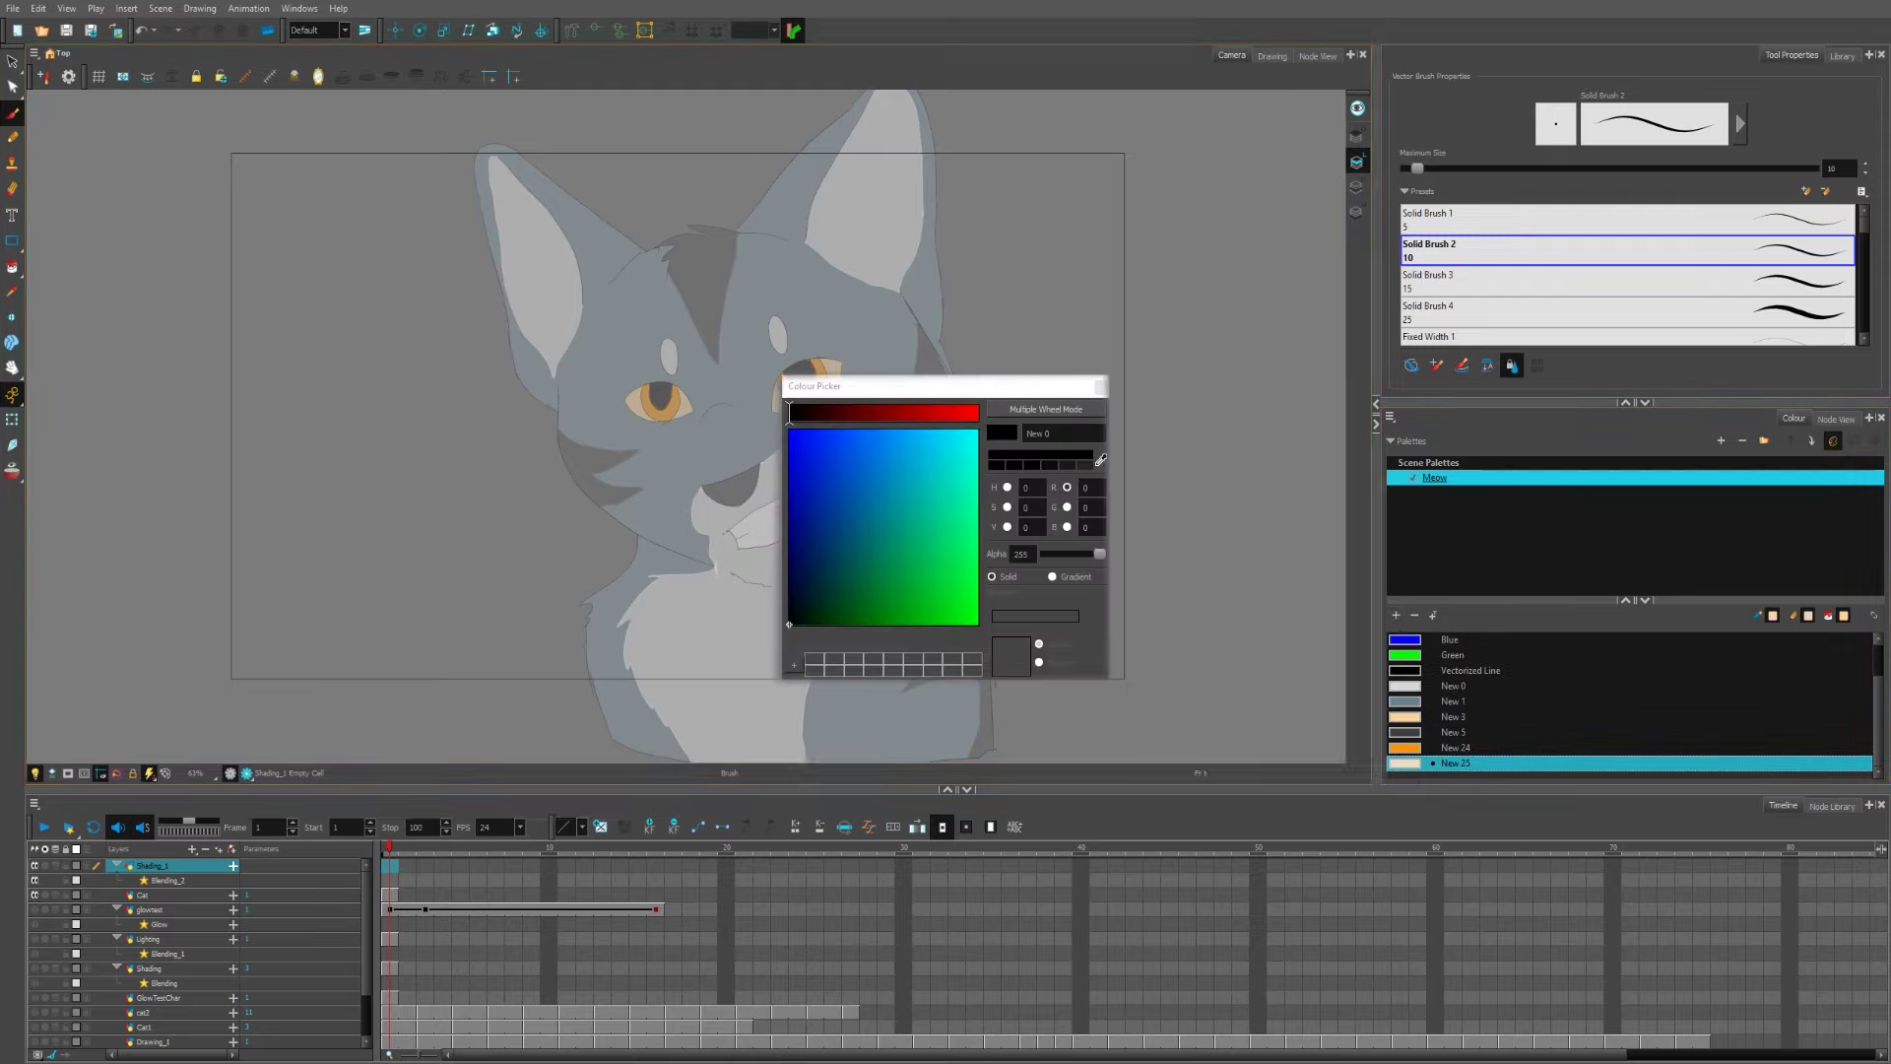
click(1072, 411)
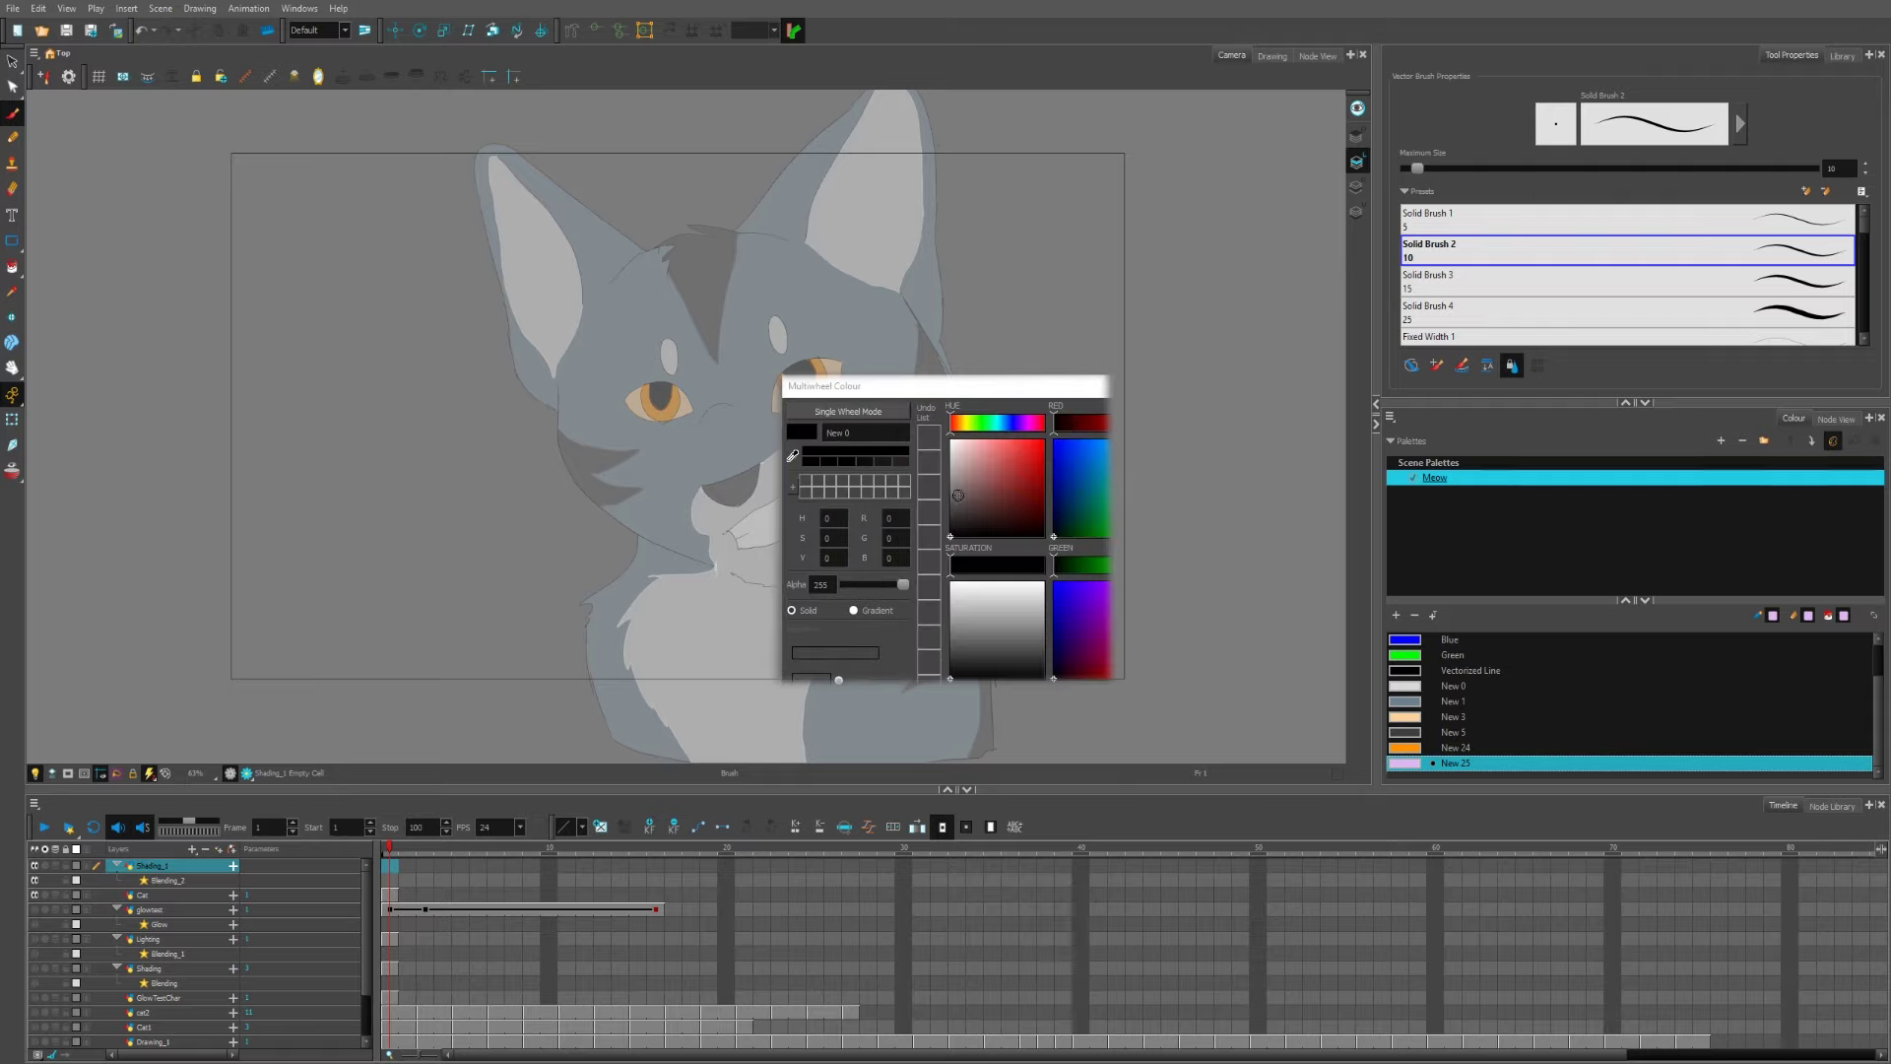
click(965, 425)
click(967, 454)
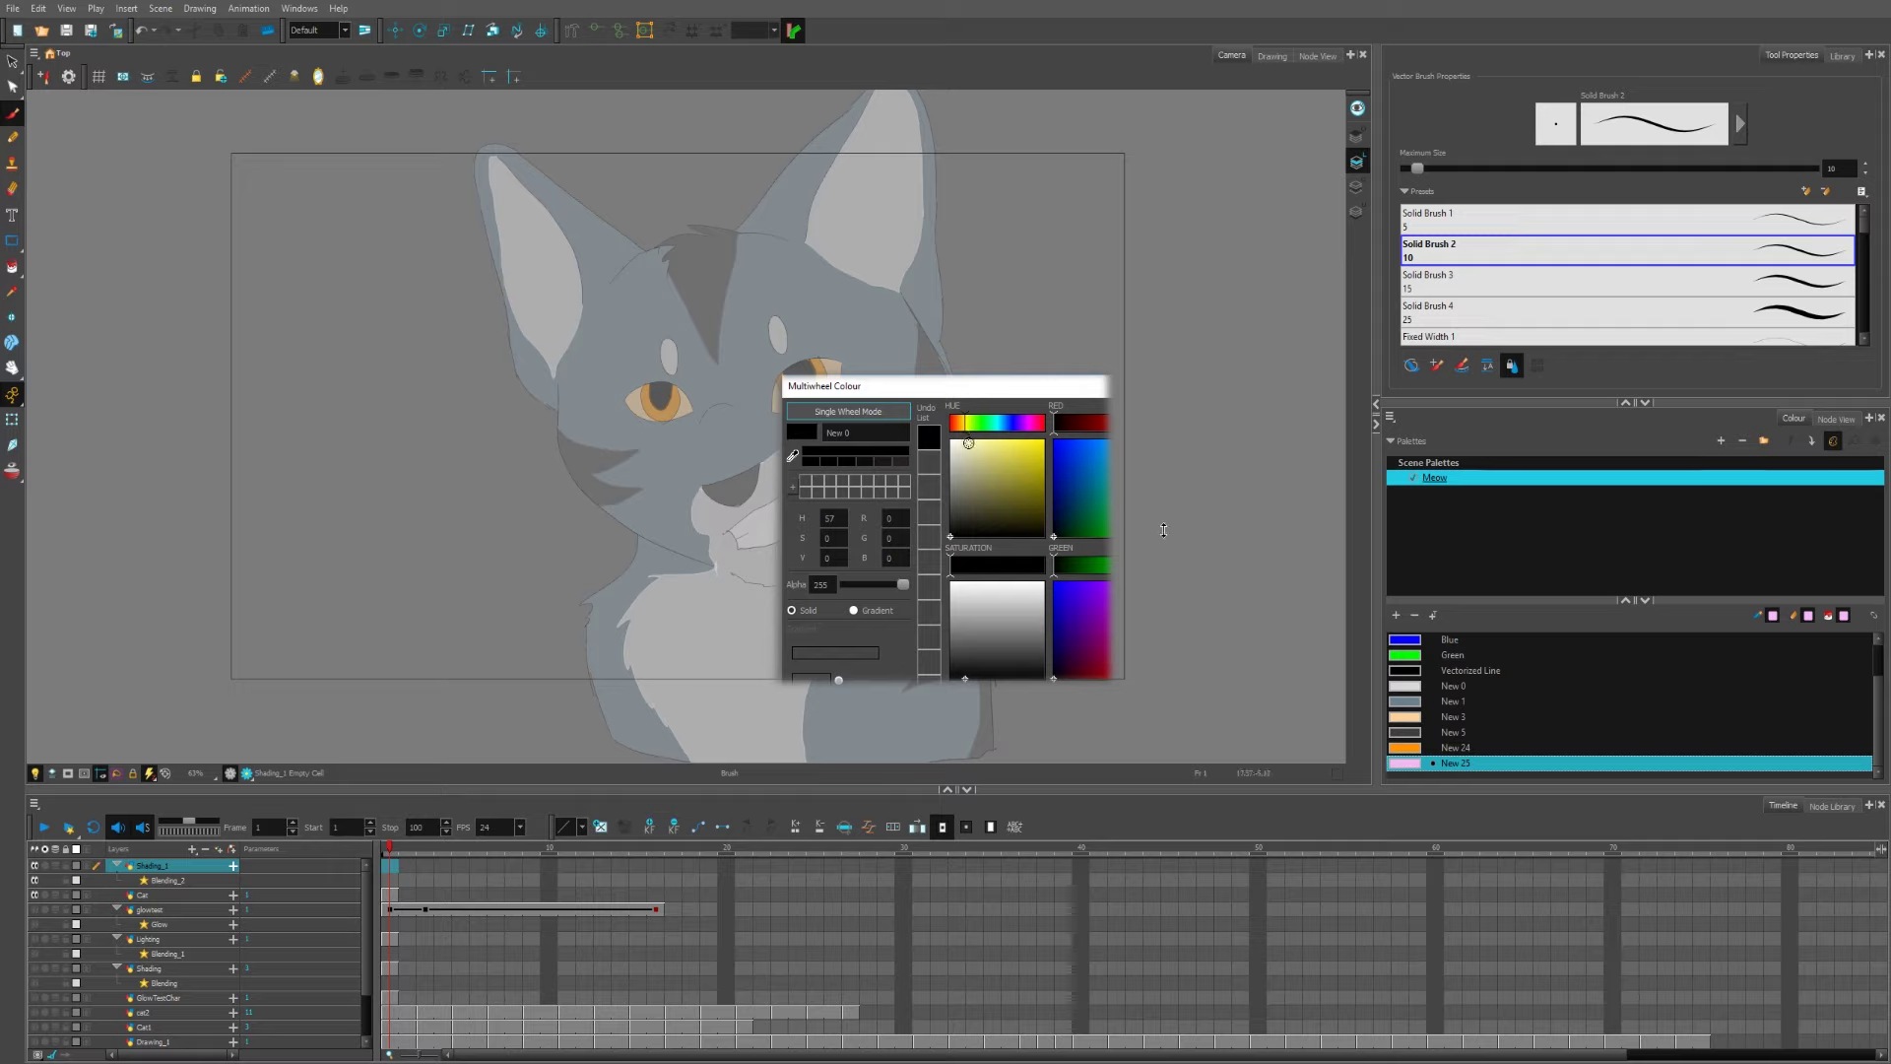
click(963, 429)
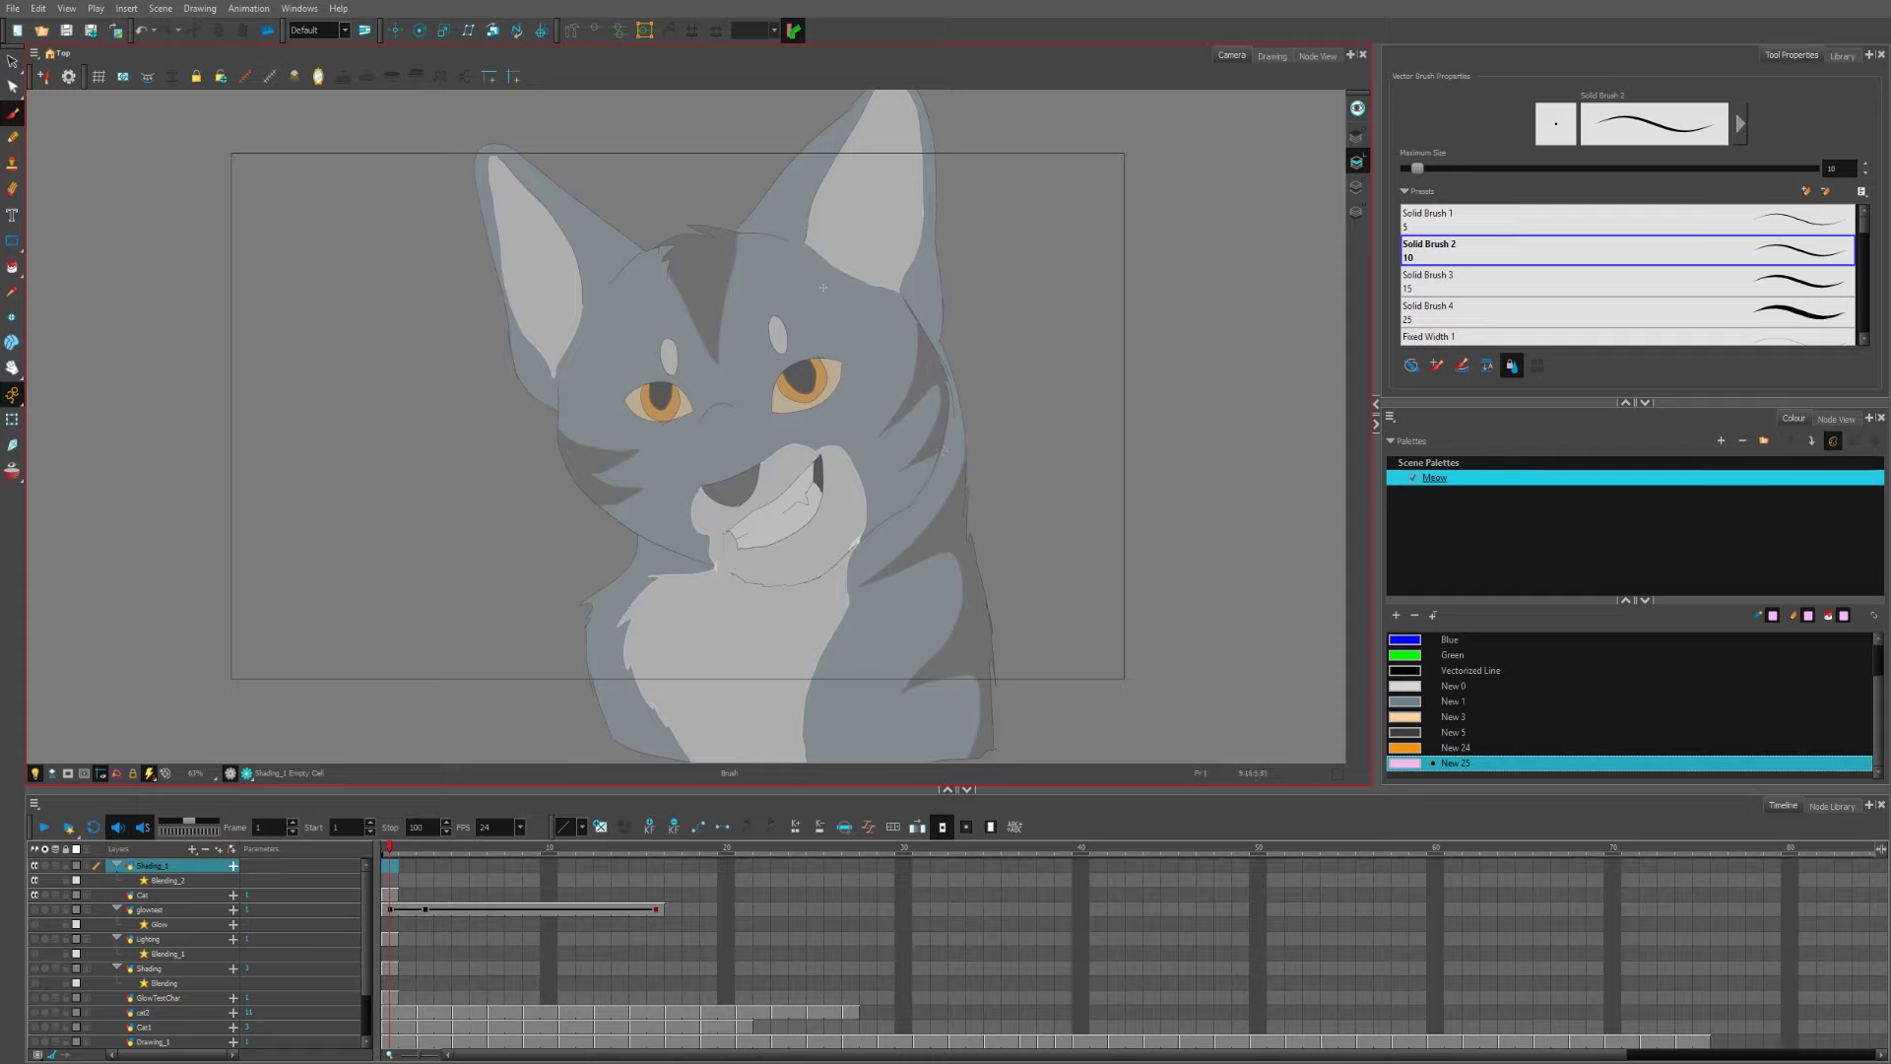
click(248, 774)
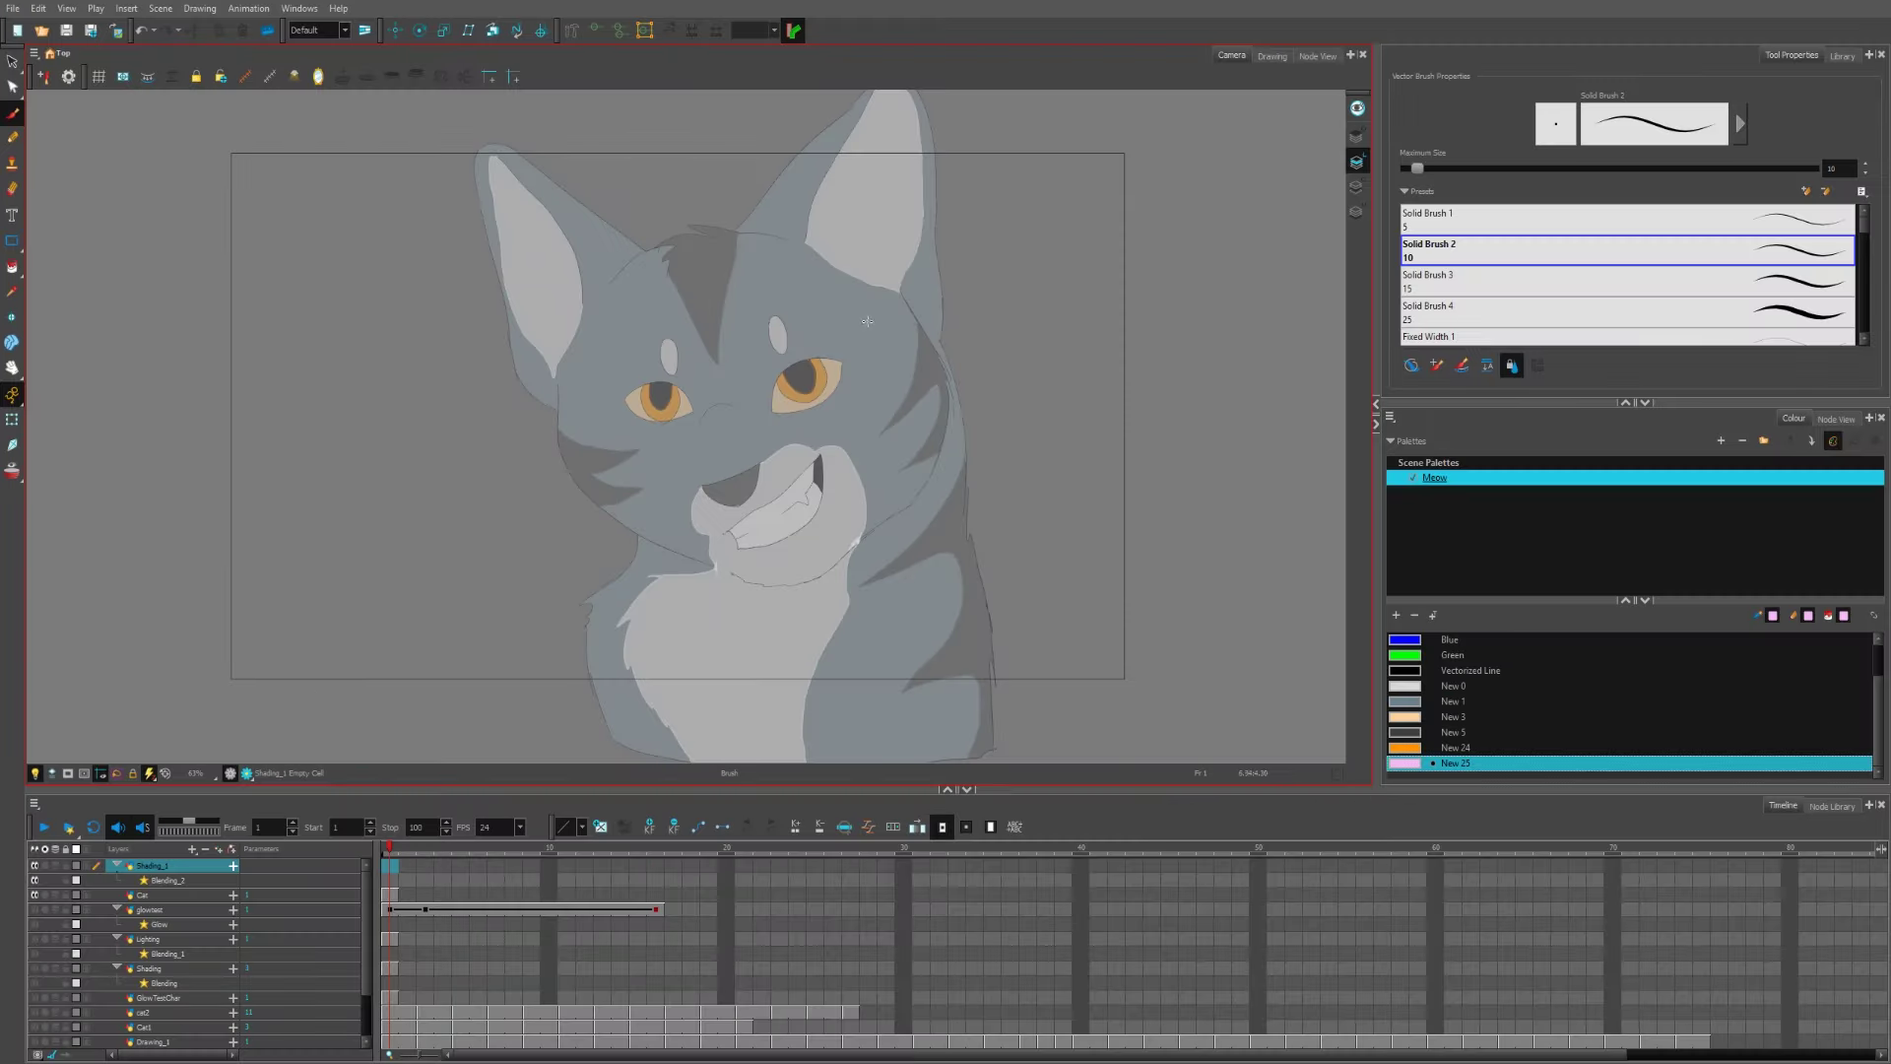
Step: Switch the camera view to Render View to preview the Multiply shading on the cat drawing
mouse_move(867, 343)
mouse_down()
mouse_move(852, 426)
mouse_move(952, 514)
mouse_move(987, 520)
mouse_up()
click(248, 773)
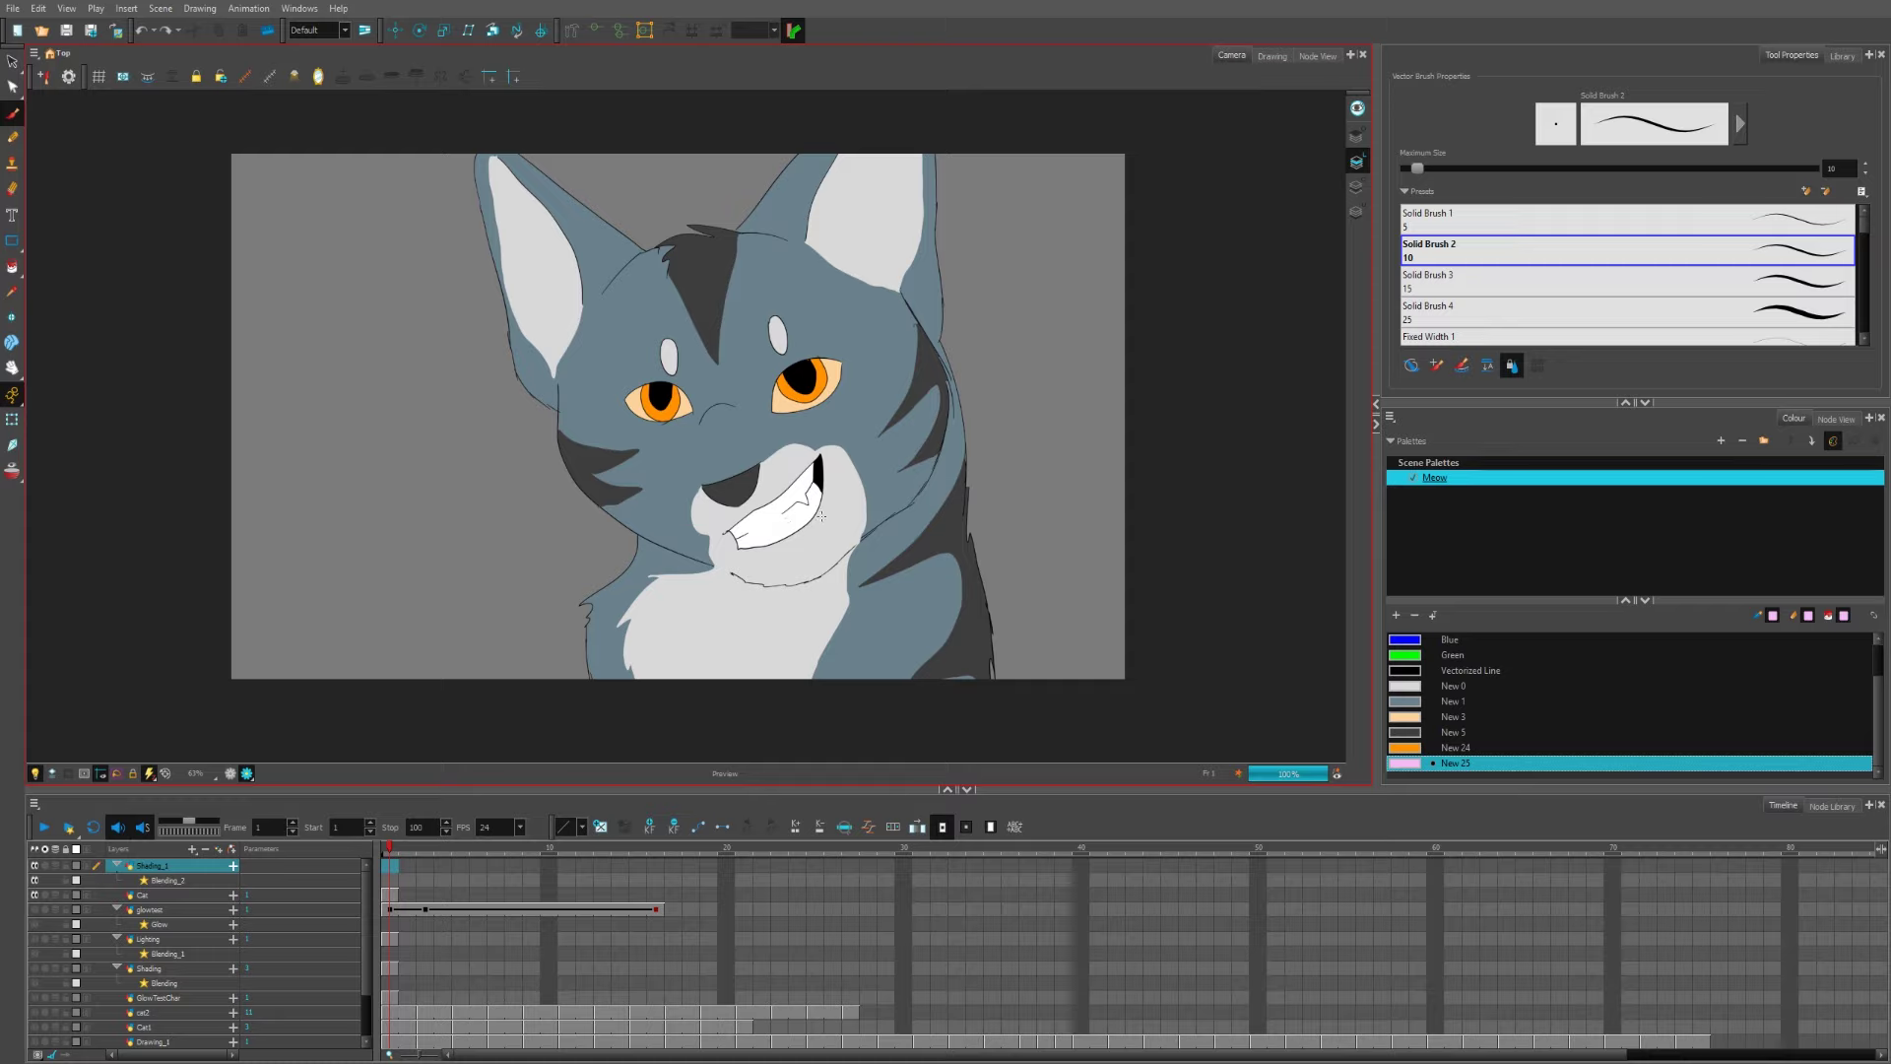
drag(863, 532, 874, 597)
key(ctrl+z)
drag(847, 479, 888, 661)
key(ctrl+z)
drag(635, 543, 711, 566)
key(ctrl+z)
Step: Outline a pink shadow band under the cat's chin and around the neck on Shading_1, and fill it with New 25
mouse_move(845, 562)
mouse_down()
mouse_move(926, 492)
mouse_move(948, 386)
mouse_move(924, 325)
mouse_up()
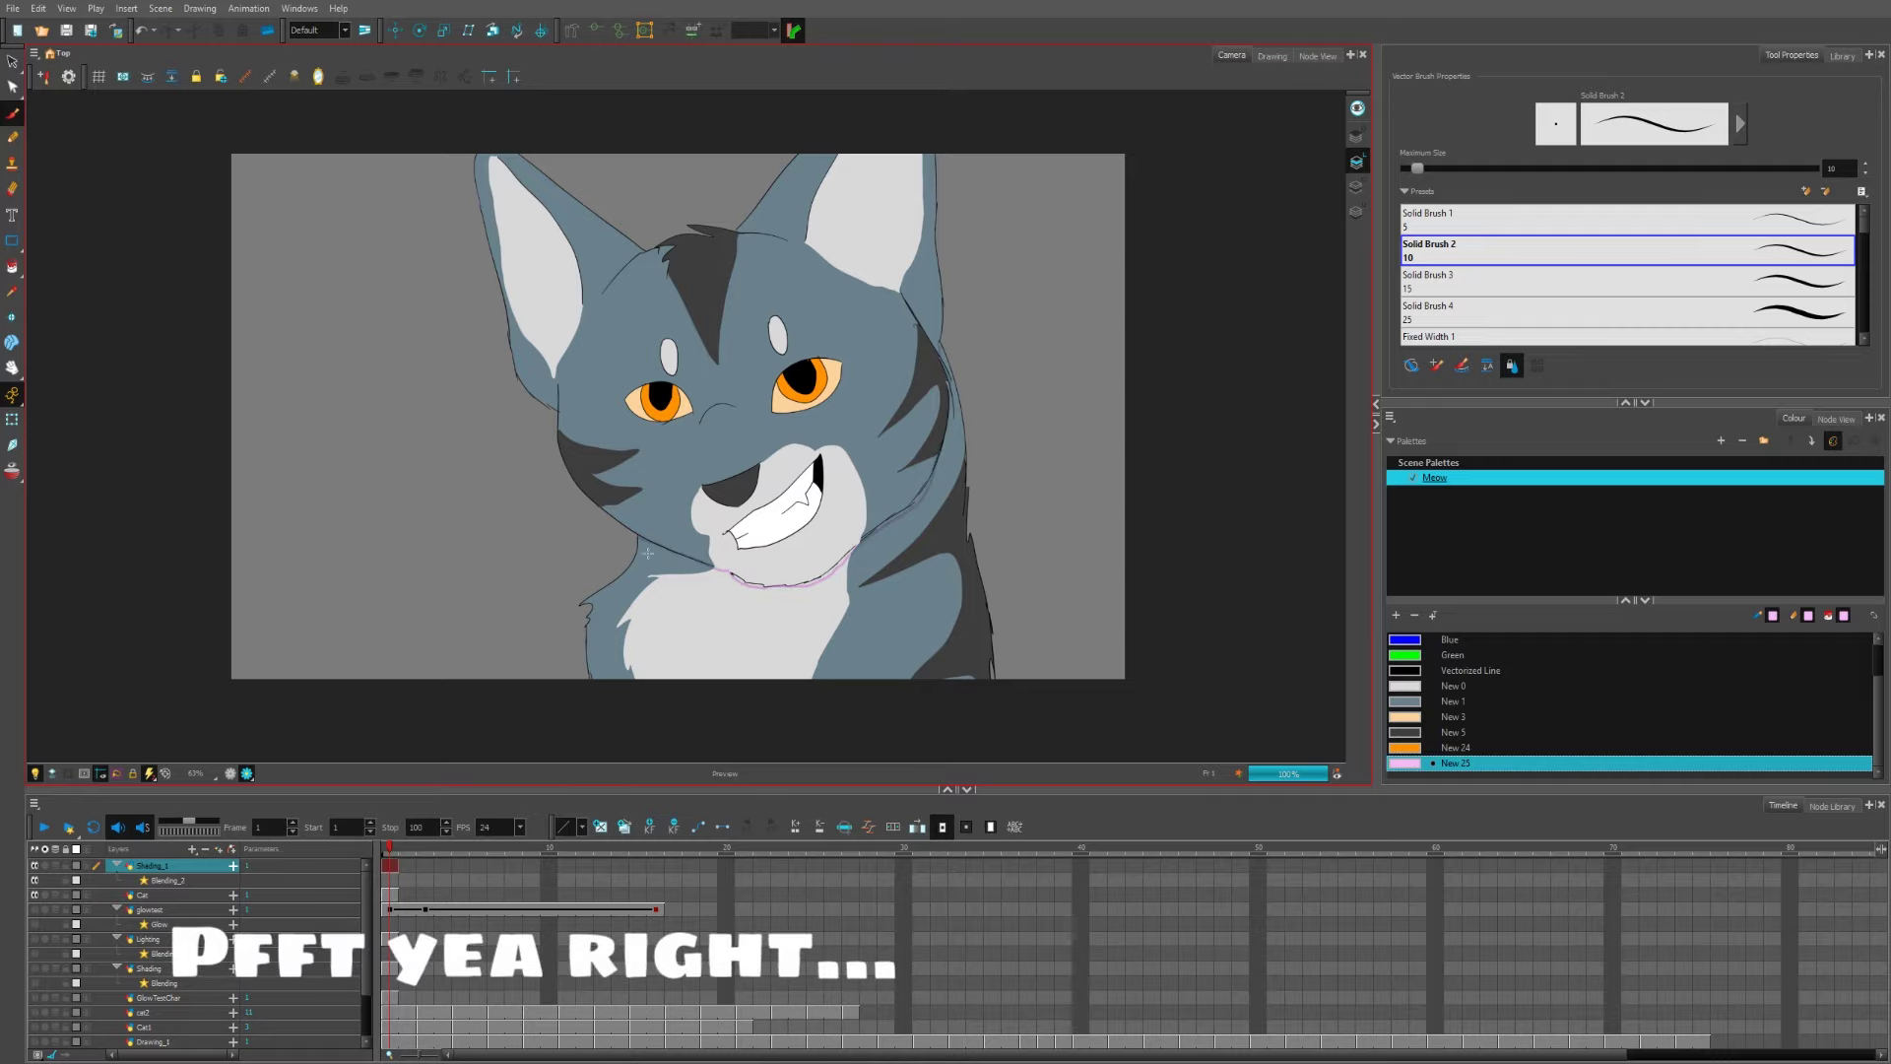
drag(639, 537, 652, 577)
mouse_move(779, 611)
mouse_down()
mouse_move(904, 563)
mouse_move(948, 502)
mouse_move(962, 433)
mouse_move(935, 341)
mouse_up()
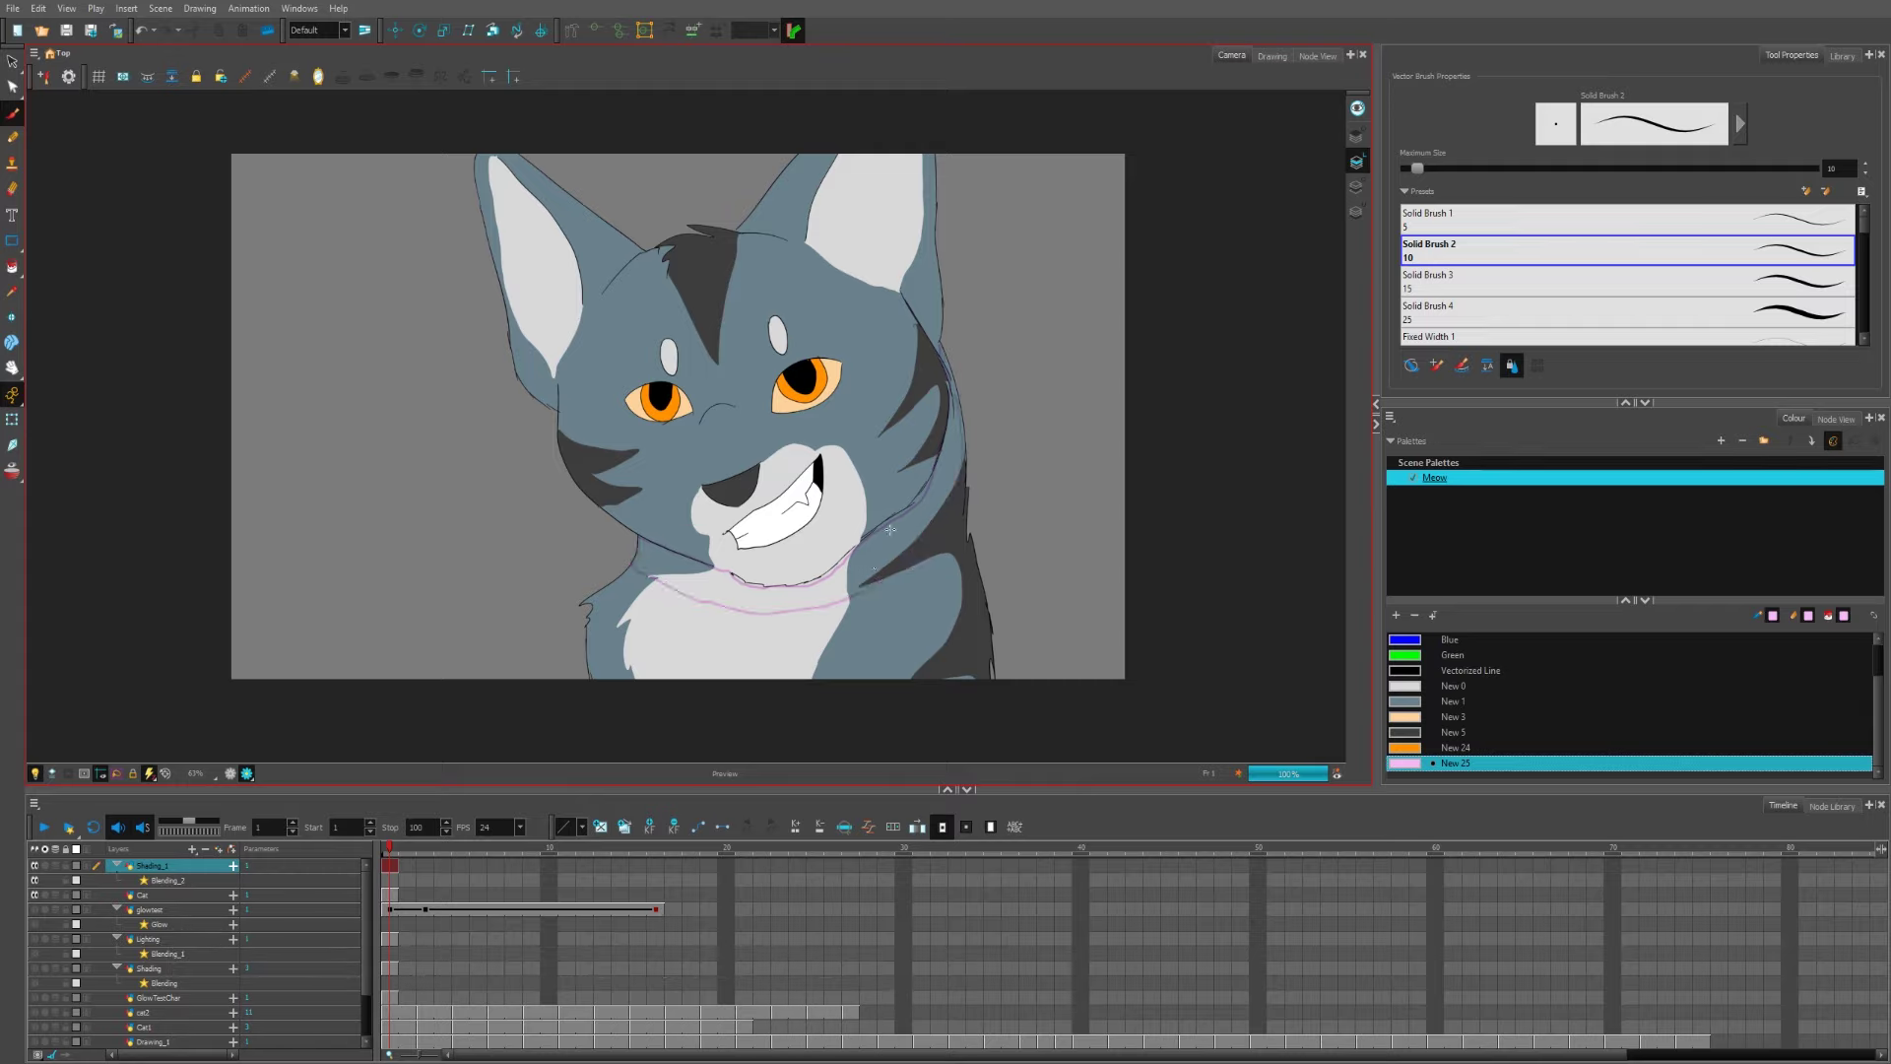
key(alt+i)
click(730, 599)
key(alt+b)
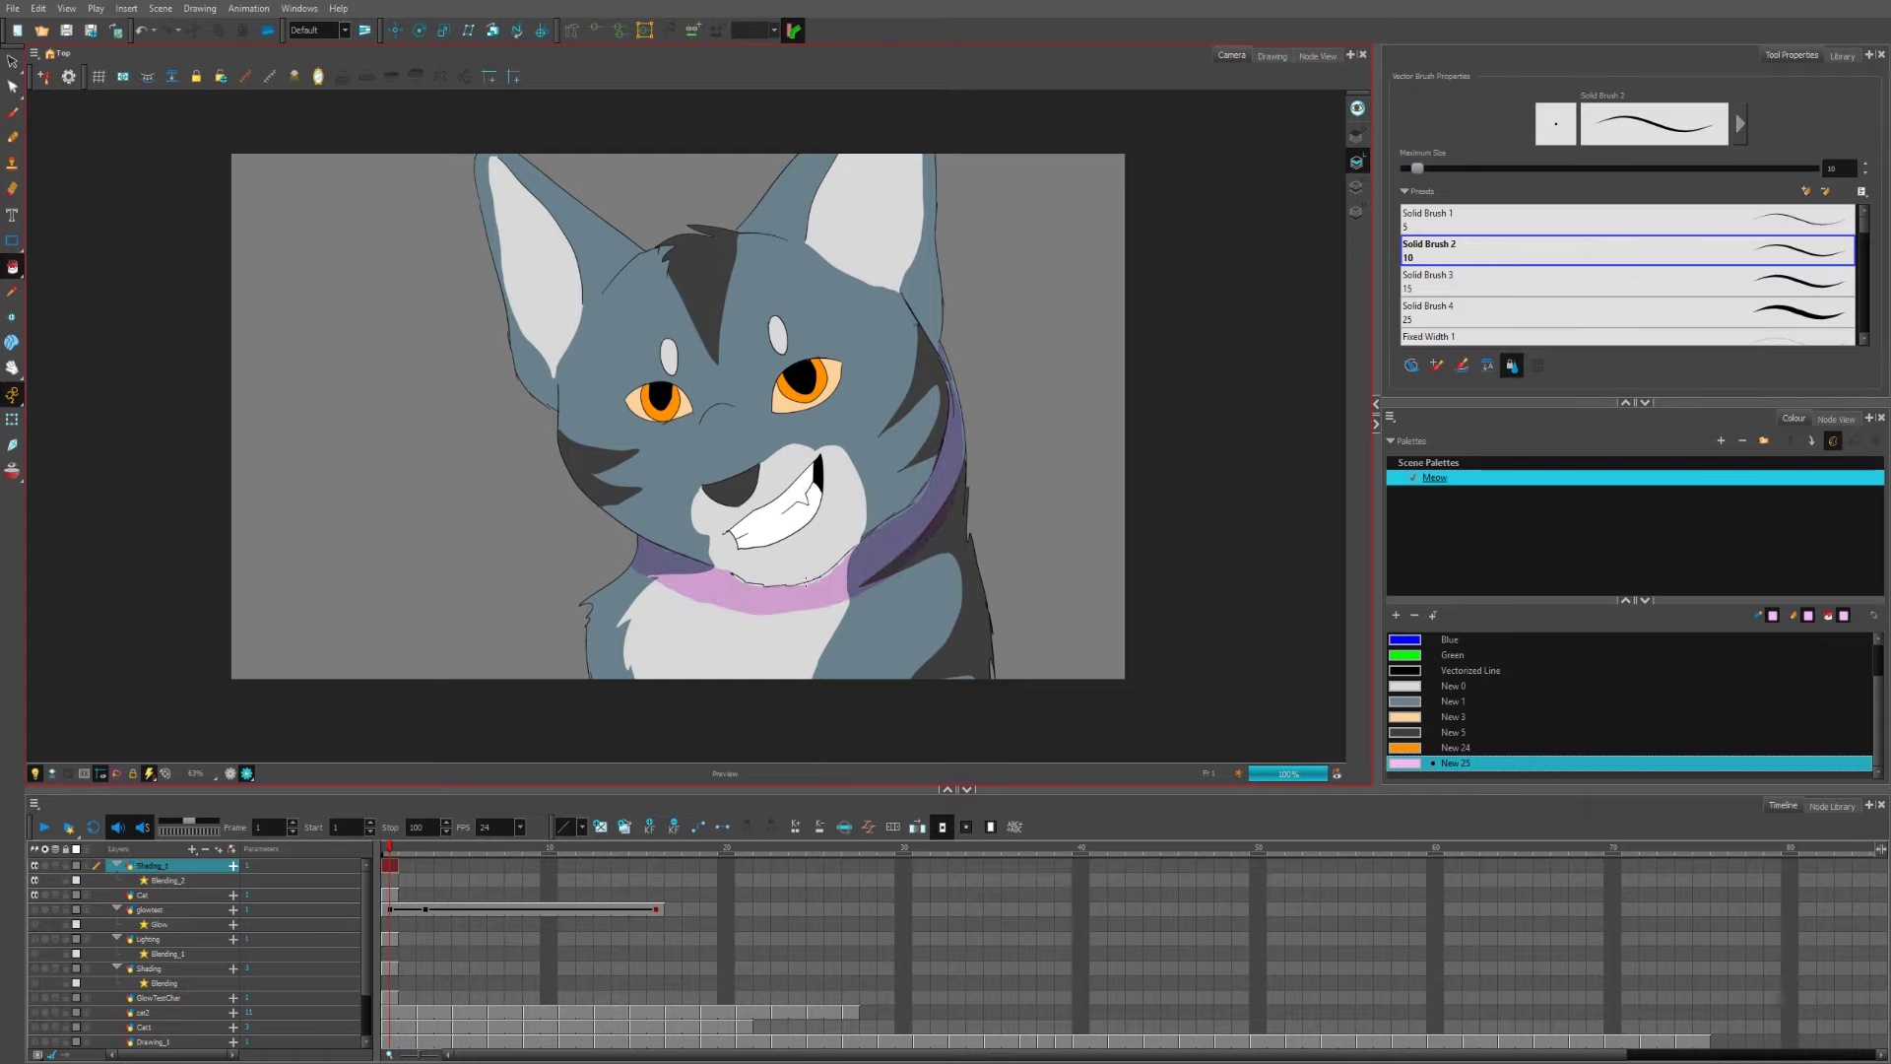
mouse_move(827, 570)
mouse_down()
mouse_move(930, 482)
mouse_move(861, 547)
mouse_up()
drag(942, 358, 964, 429)
key(ctrl+z)
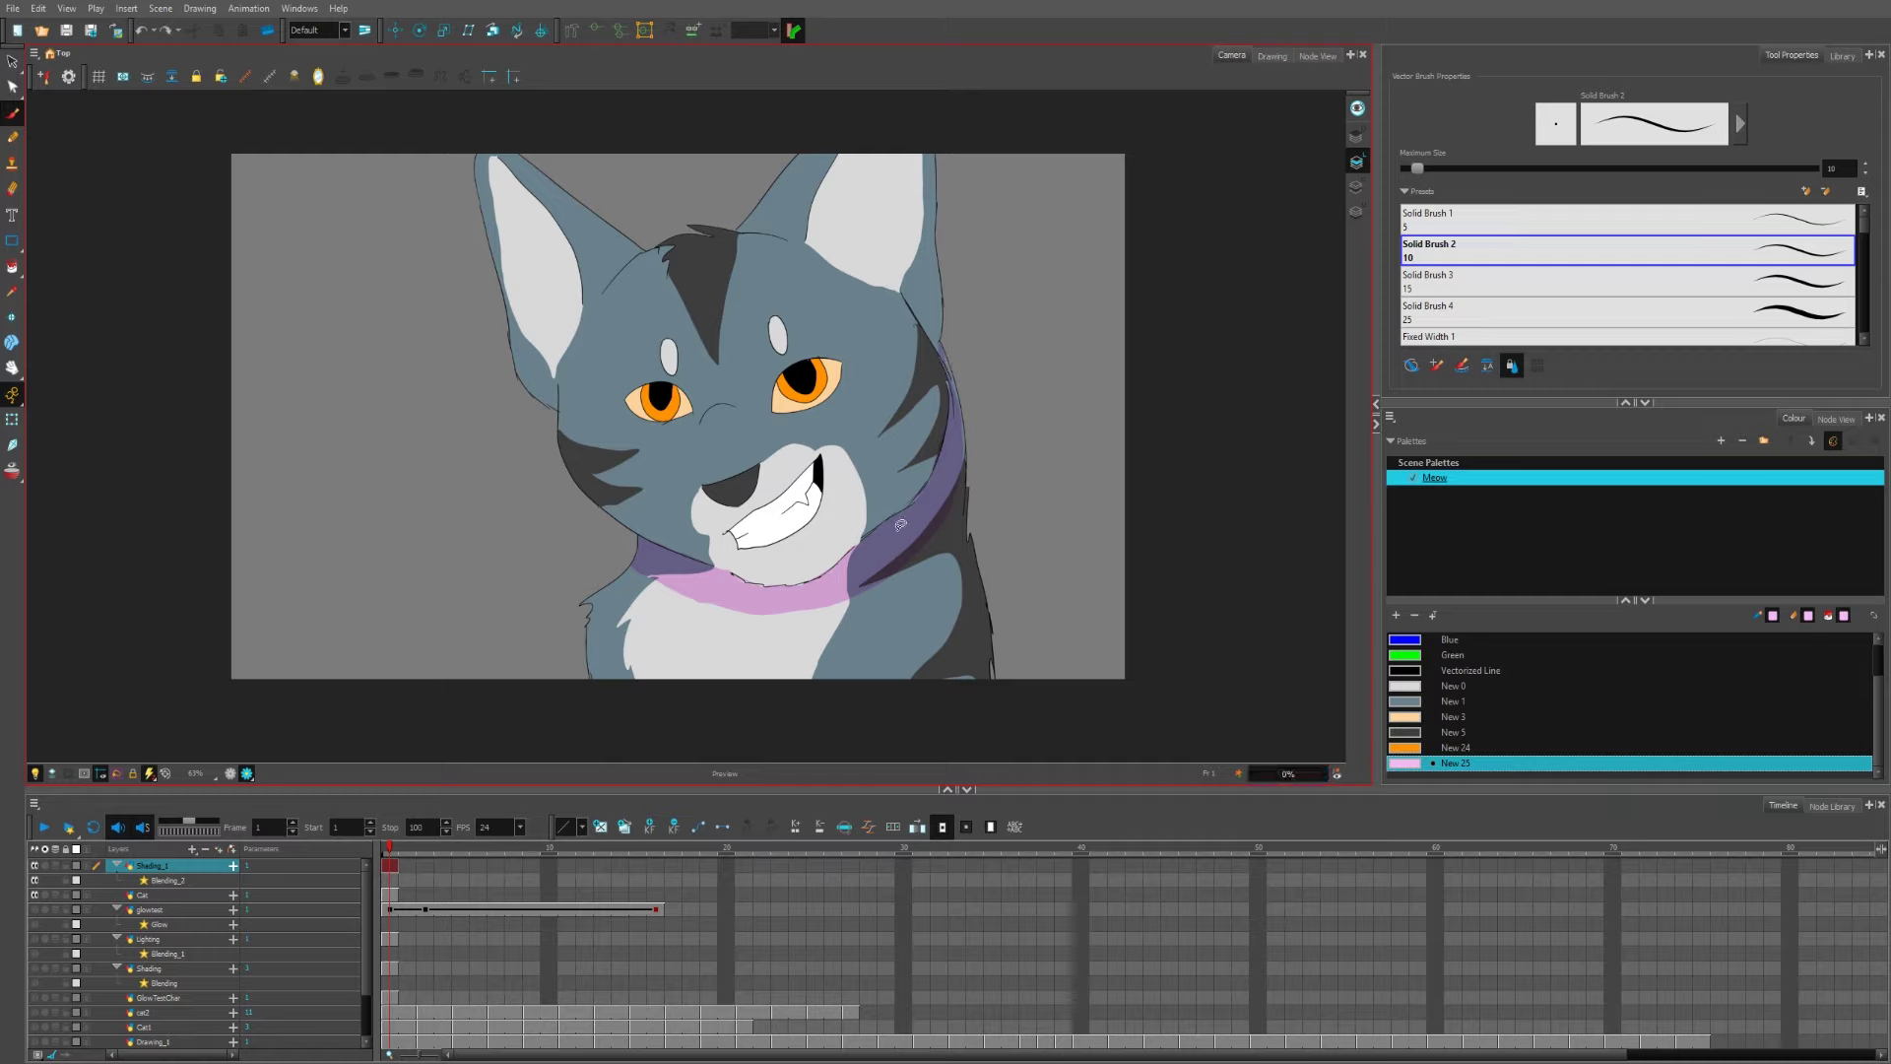
Step: Undo all the pink neck shading on Shading_1
key(ctrl+z)
key(ctrl+z)
key(ctrl+z)
key(ctrl+z)
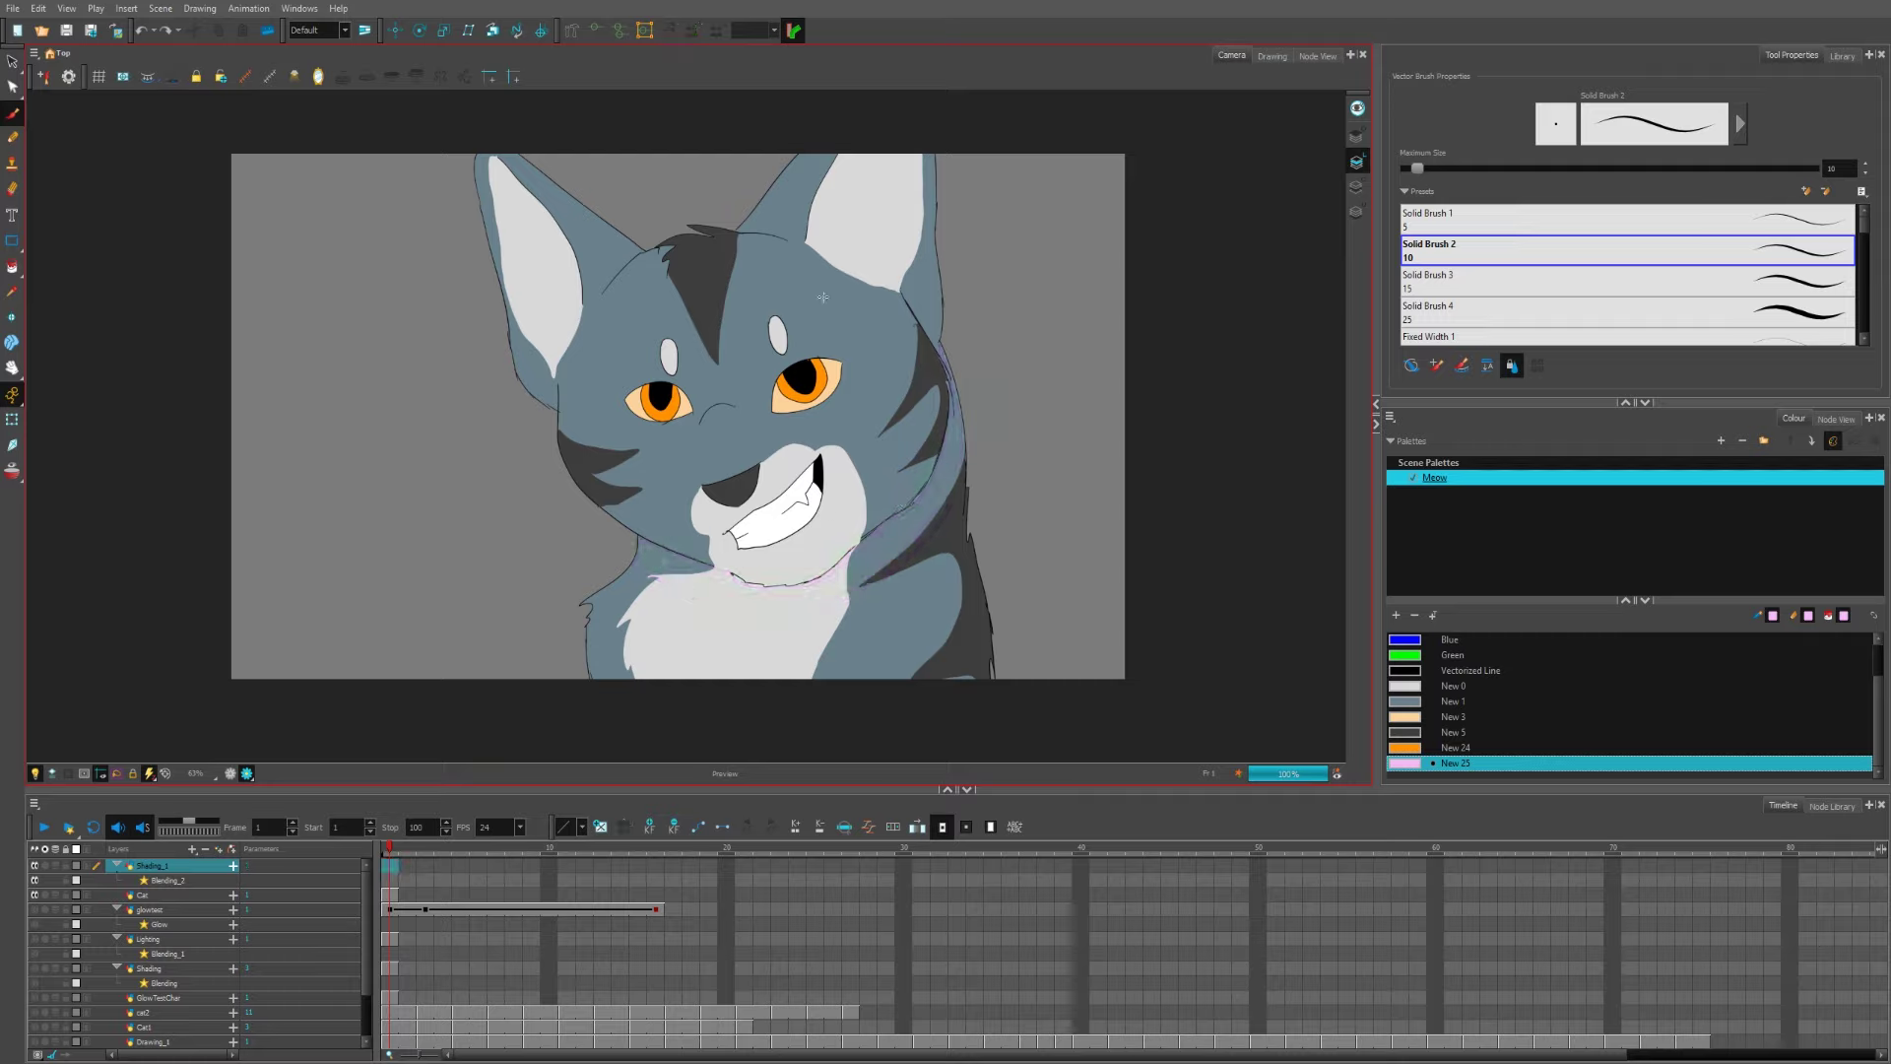
key(ctrl+z)
Step: Sample the cat's blue-grey fur colour, New 1, from the forehead as the shading colour and return to the Brush
key(d)
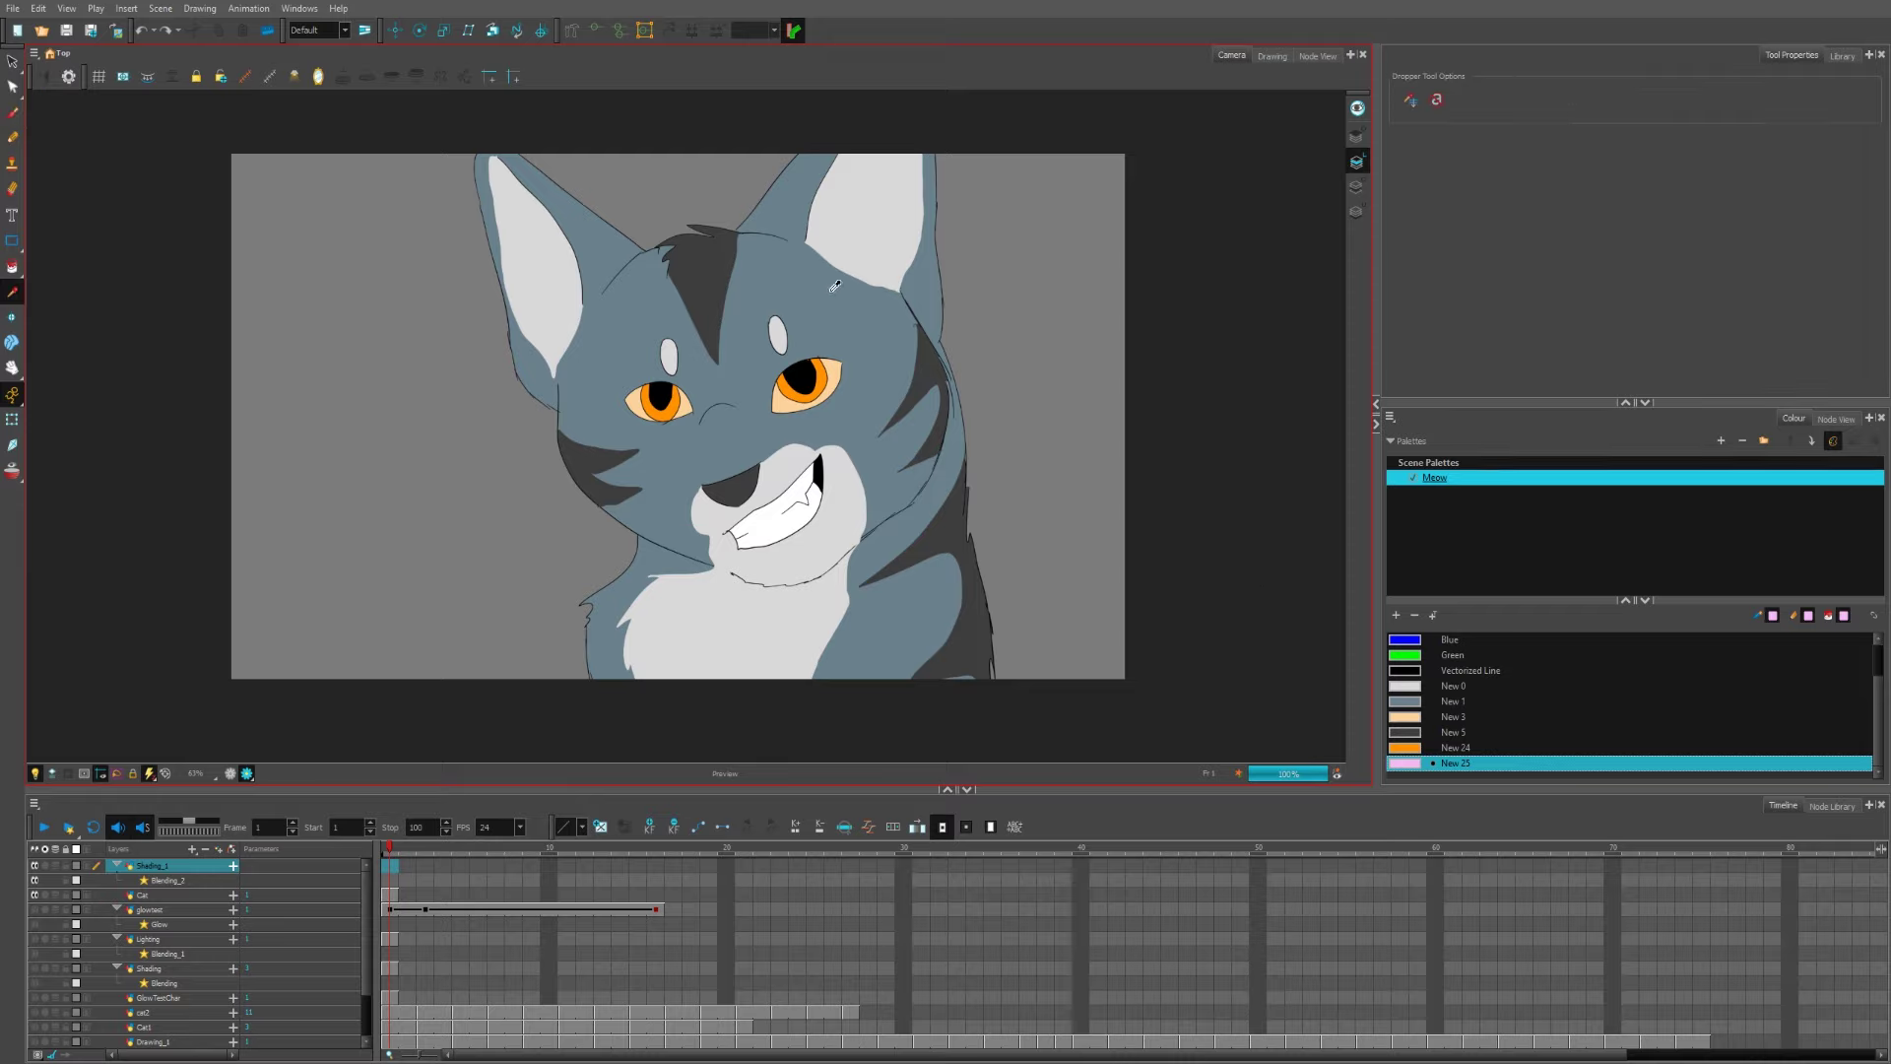
click(838, 322)
key(alt+b)
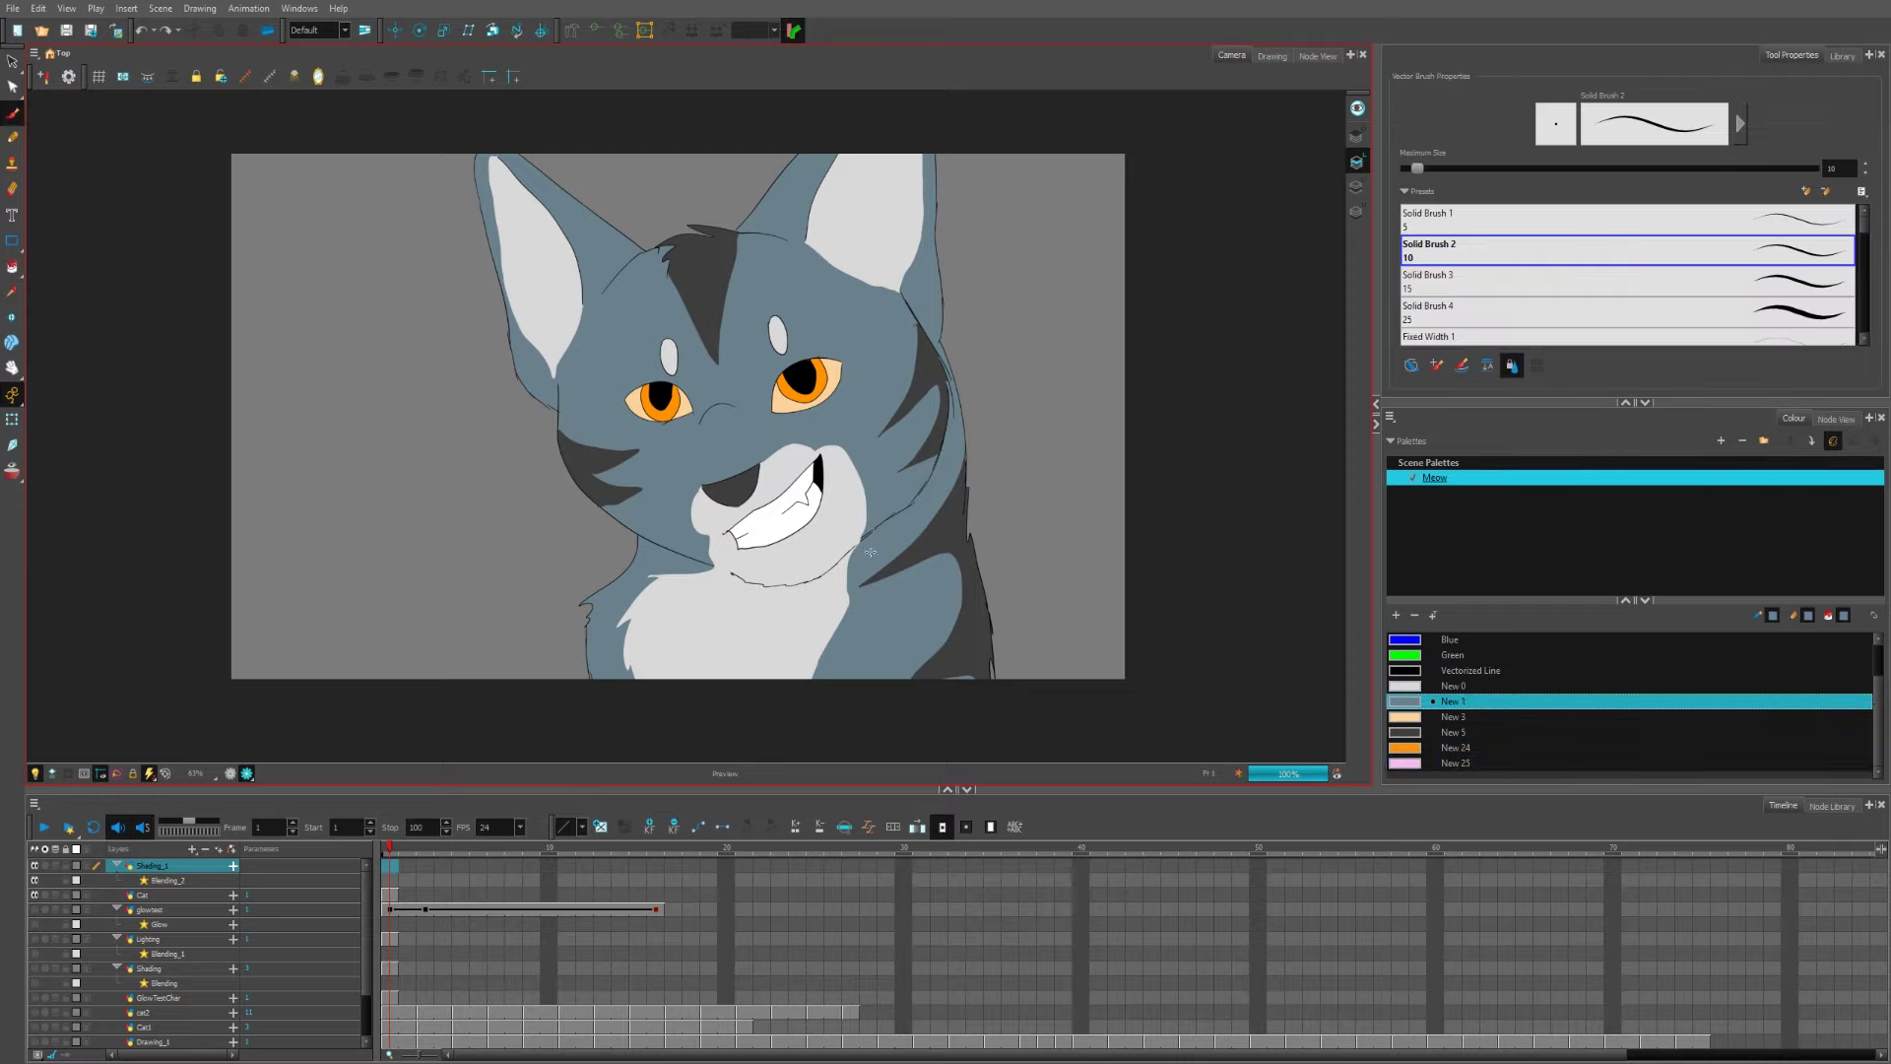
Step: Outline a shadow band under the chin and up the side of the neck with New 1 and fill it
drag(871, 553, 873, 595)
mouse_move(650, 587)
mouse_down()
mouse_move(864, 598)
mouse_move(965, 490)
mouse_up()
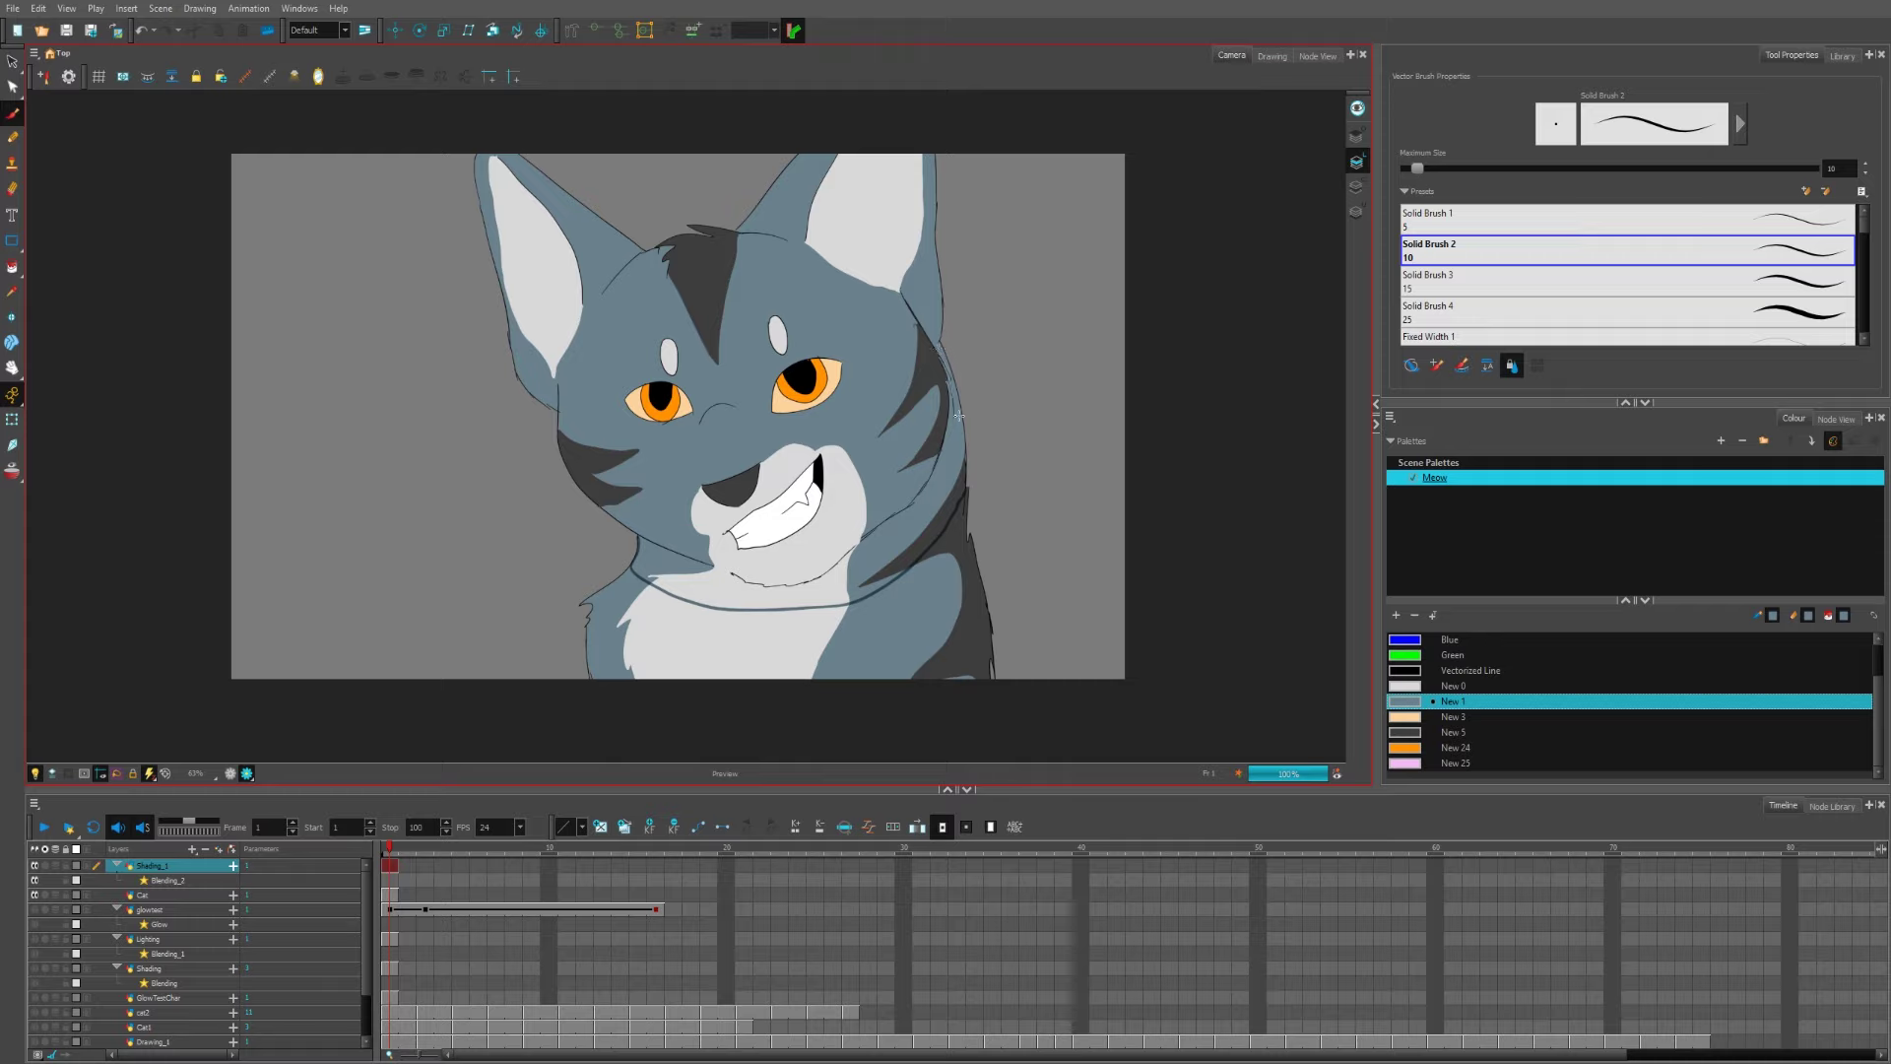
drag(961, 422, 938, 350)
mouse_move(879, 530)
mouse_down()
mouse_move(781, 588)
mouse_move(650, 545)
mouse_up()
key(alt+i)
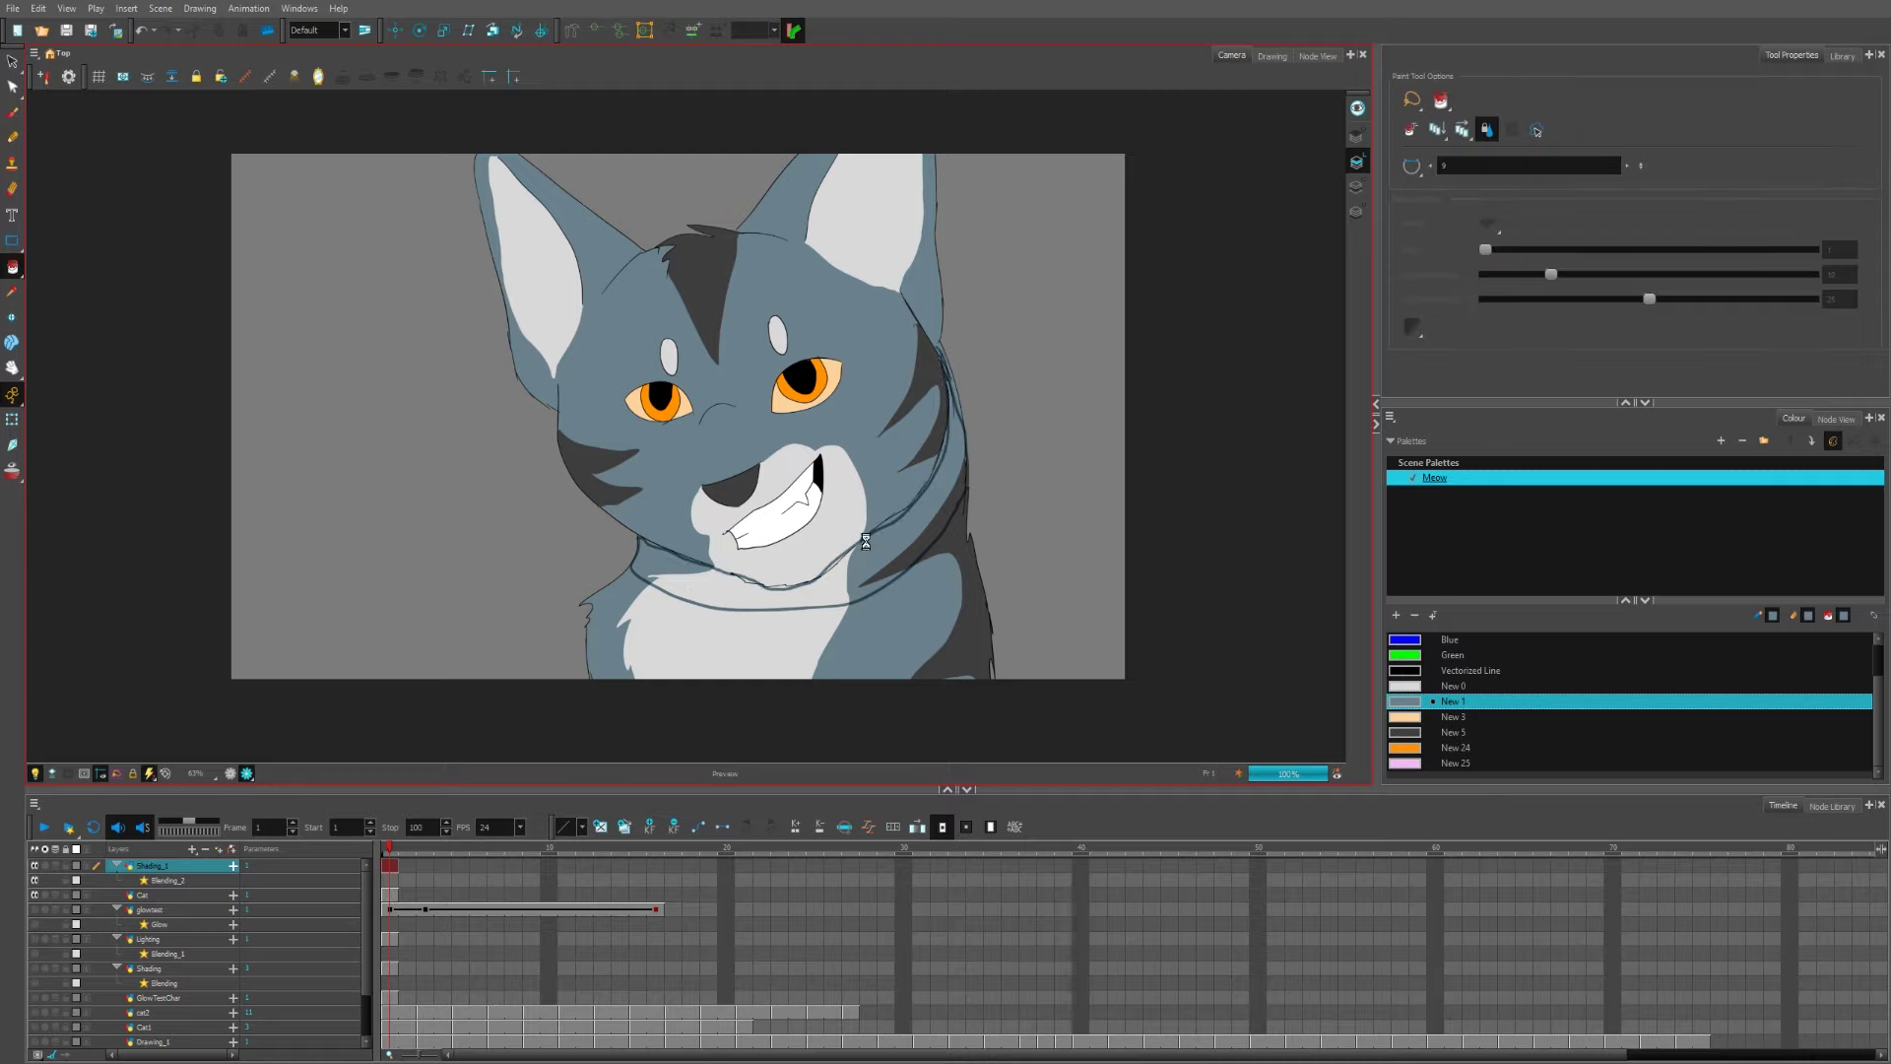
click(897, 538)
key(alt+b)
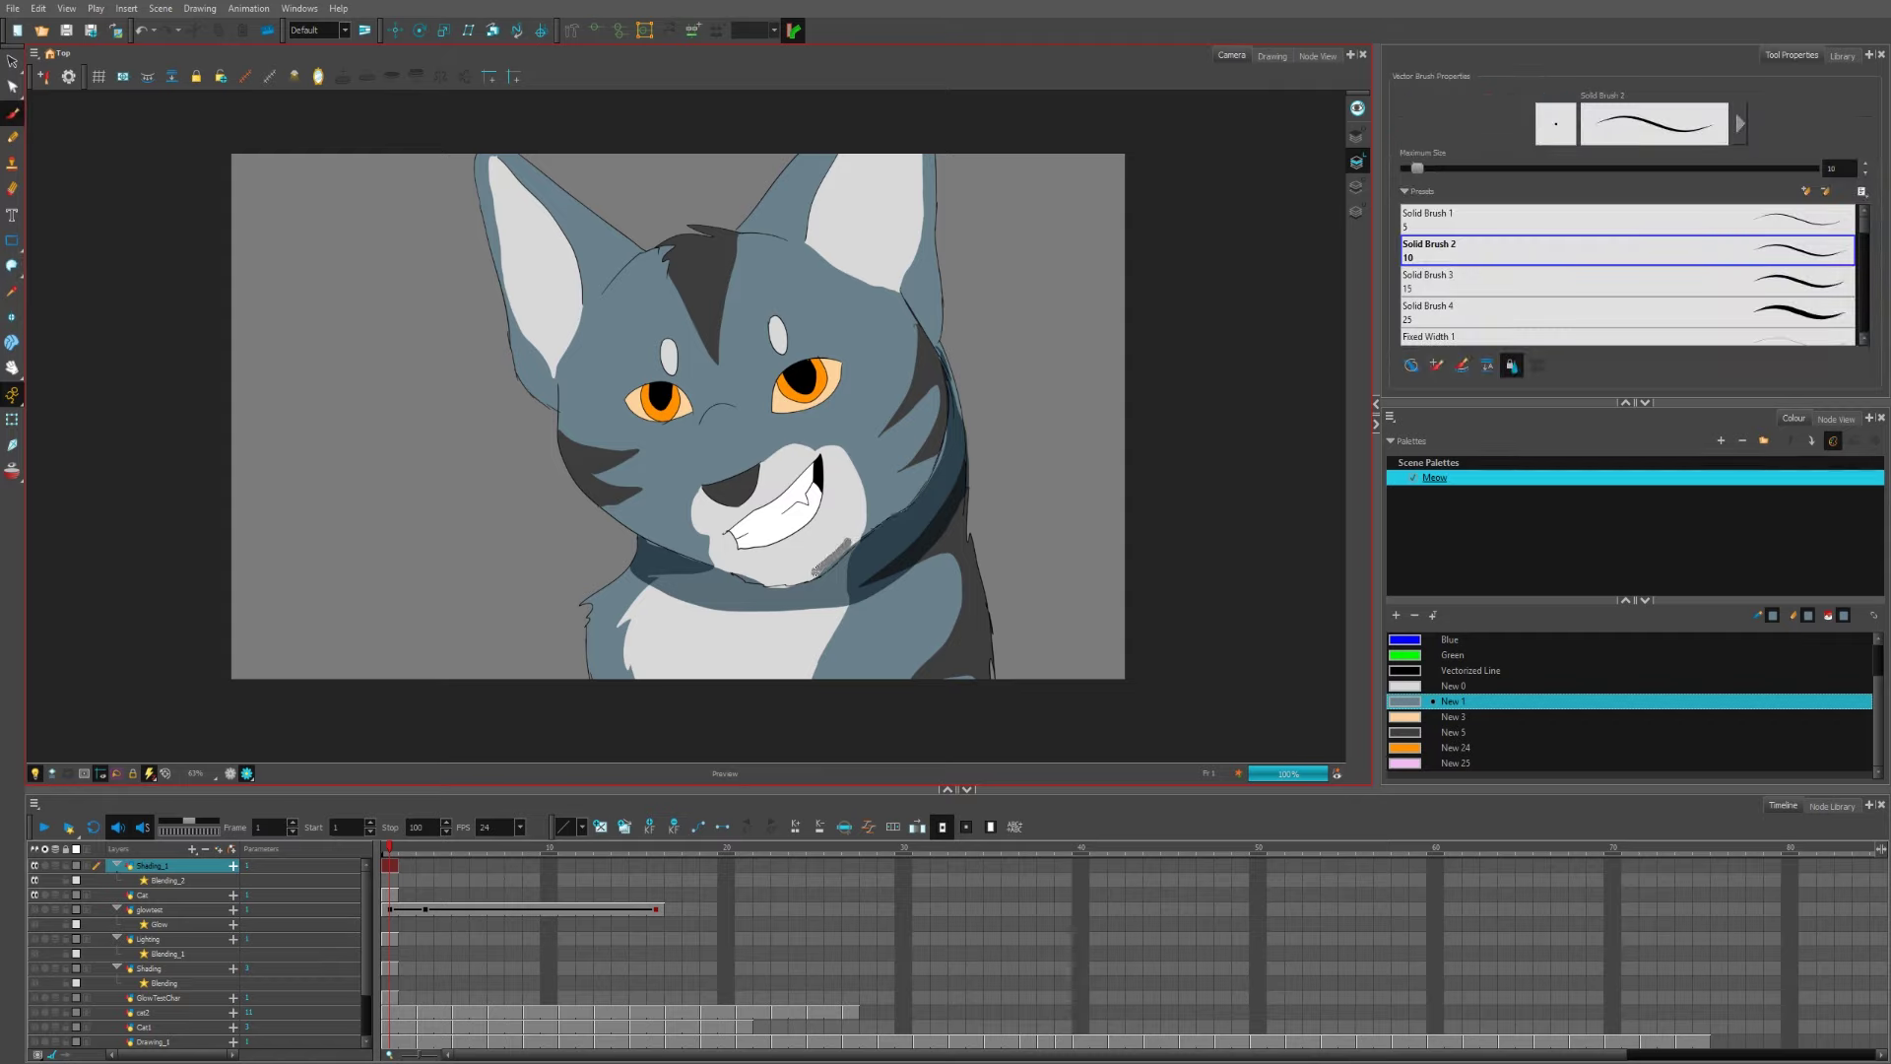
Step: Outline a shadow over the body below the neck, beside the white chest patch, and fill it with New 1
drag(794, 533, 847, 439)
mouse_move(654, 545)
mouse_down()
mouse_move(700, 557)
mouse_move(673, 559)
mouse_move(828, 738)
mouse_up()
mouse_move(964, 483)
mouse_down()
mouse_move(993, 689)
mouse_move(847, 714)
mouse_up()
key(alt+i)
click(876, 630)
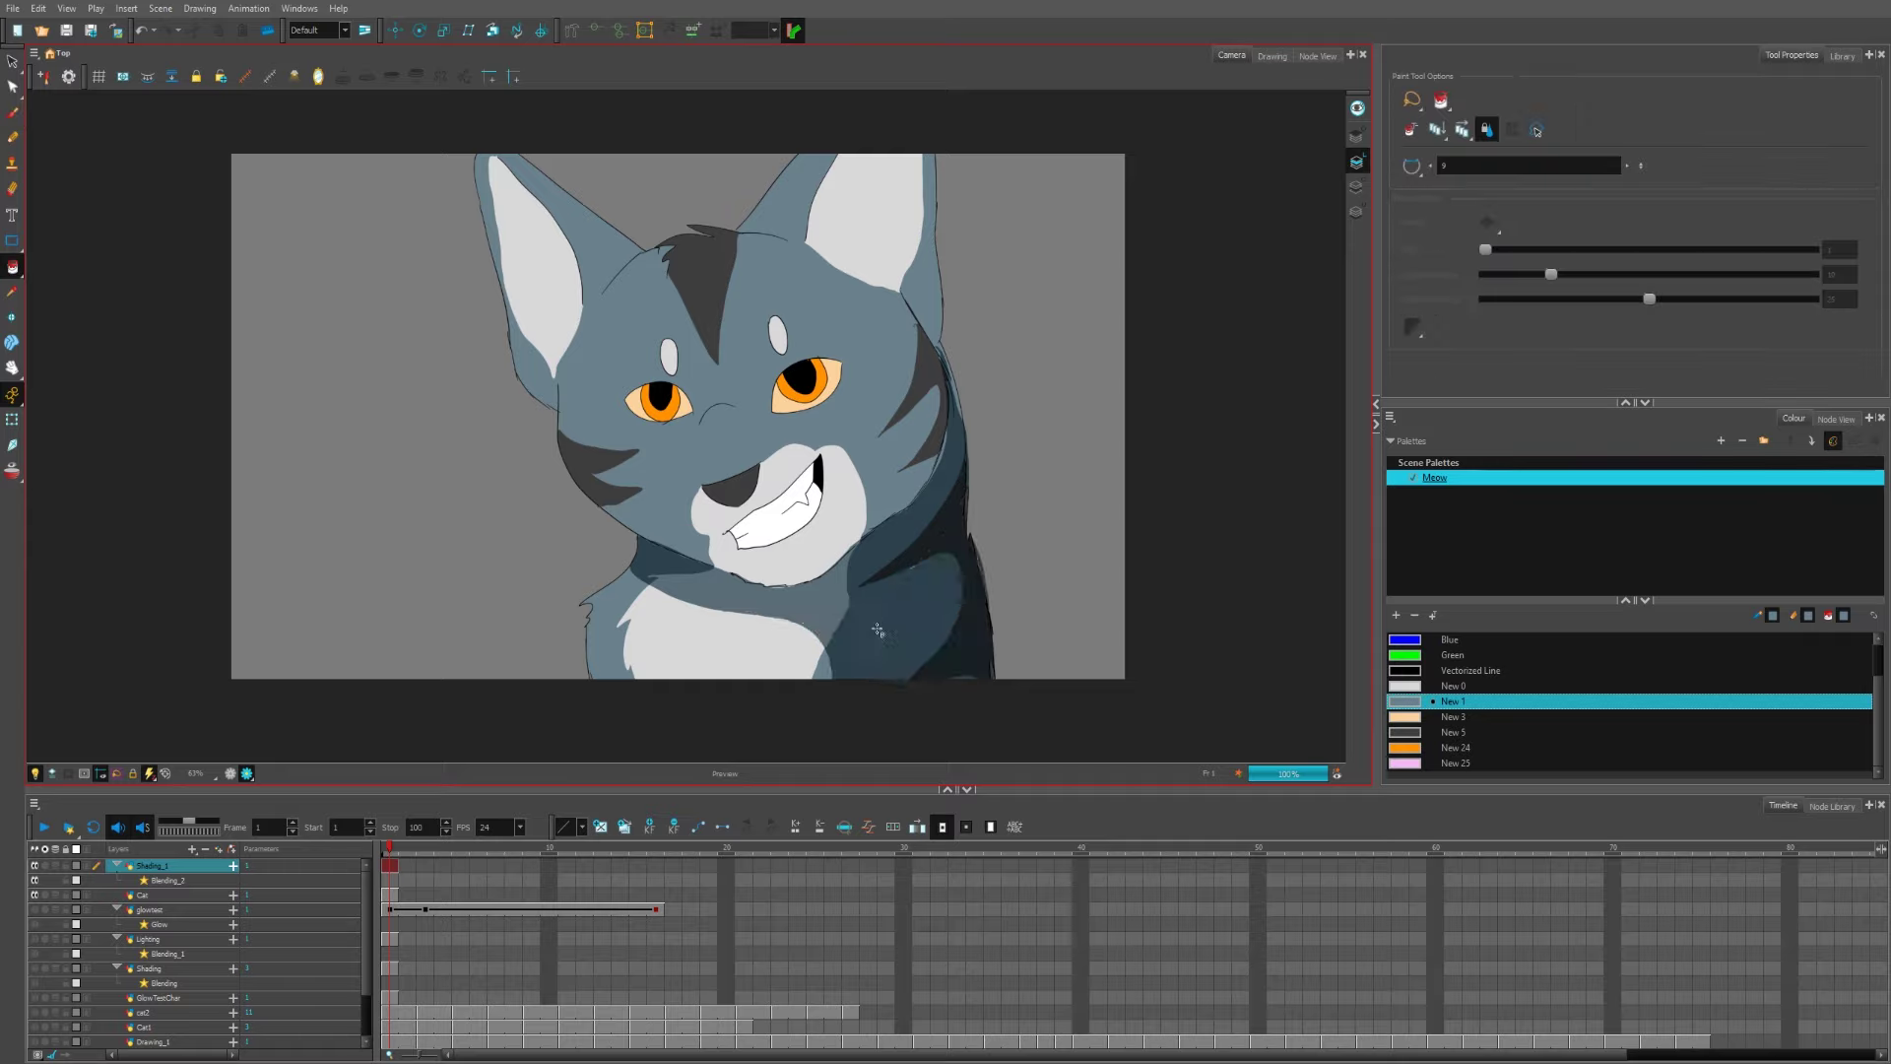
key(alt+b)
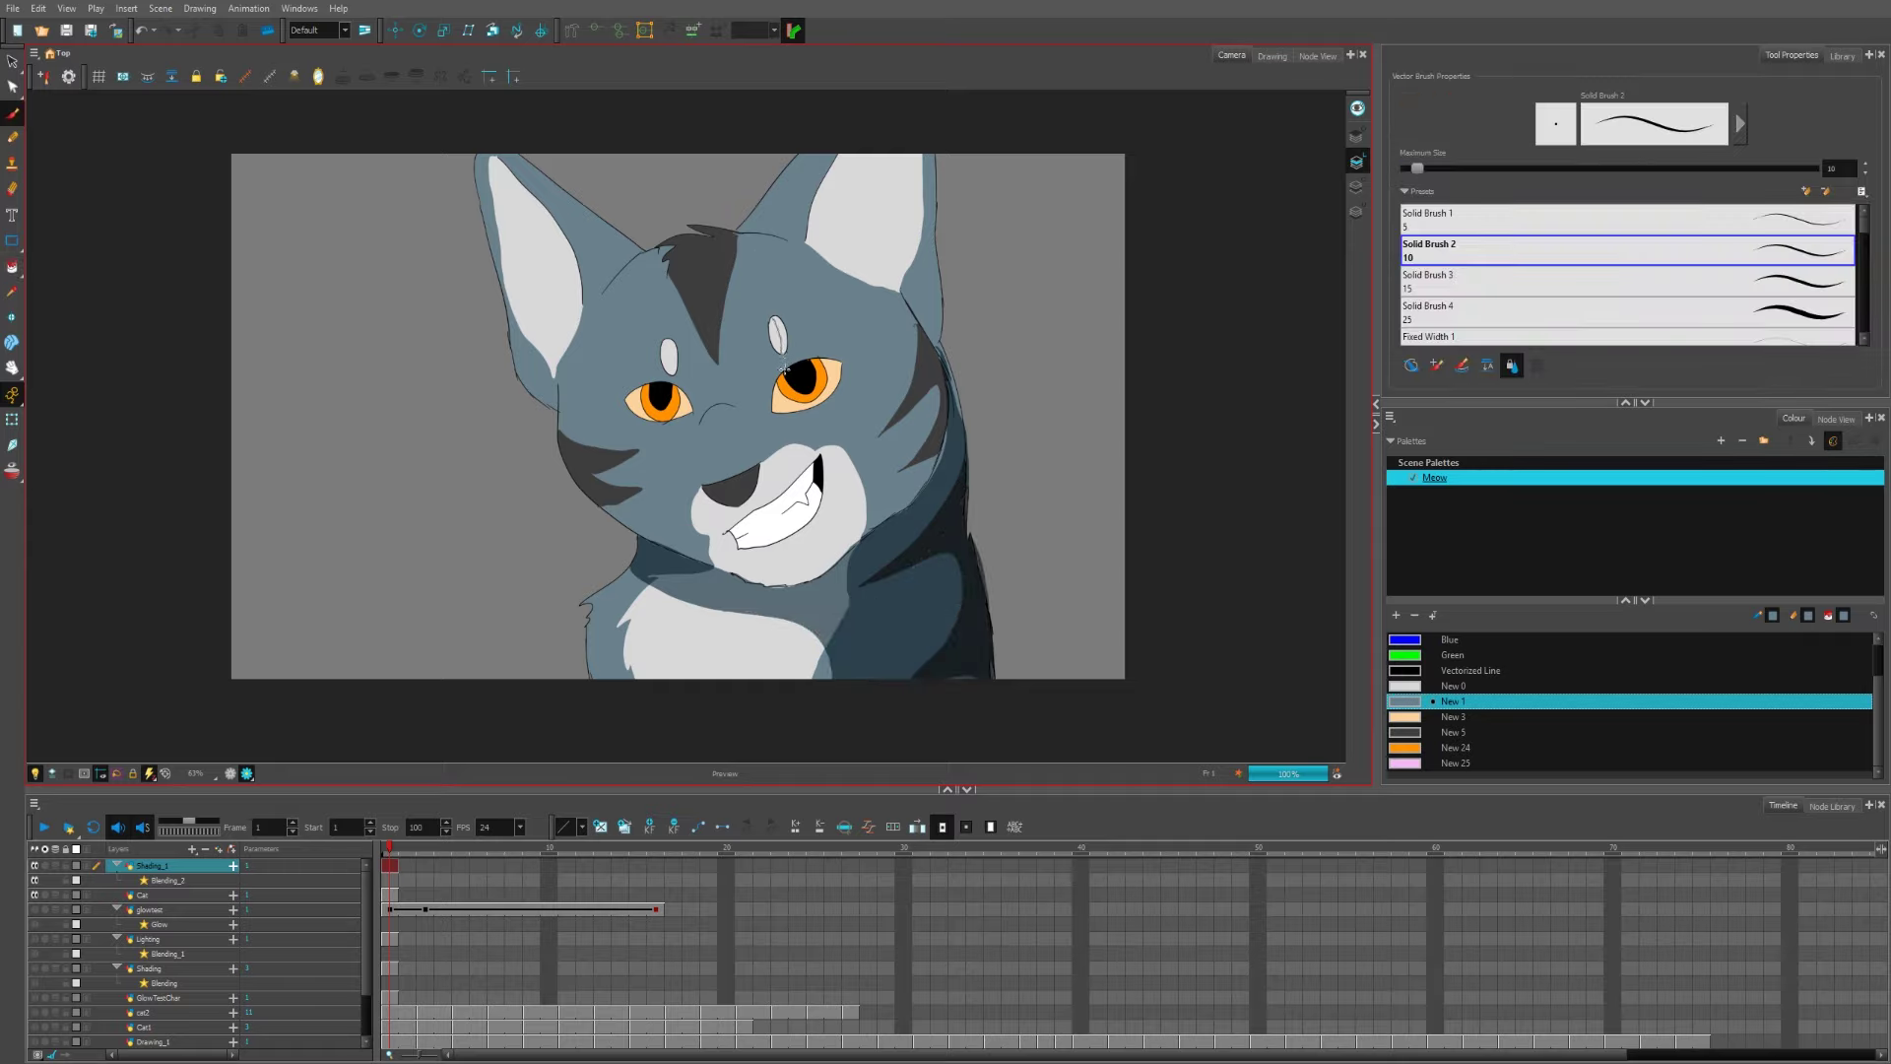
Step: Draw a shadow boundary down the forehead, eye and muzzle, and fill the far side of the face with New 1
mouse_move(774, 404)
mouse_down()
mouse_move(834, 375)
mouse_move(810, 406)
mouse_move(860, 541)
mouse_up()
mouse_move(785, 370)
mouse_down()
mouse_move(735, 231)
mouse_move(892, 289)
mouse_up()
key(alt+i)
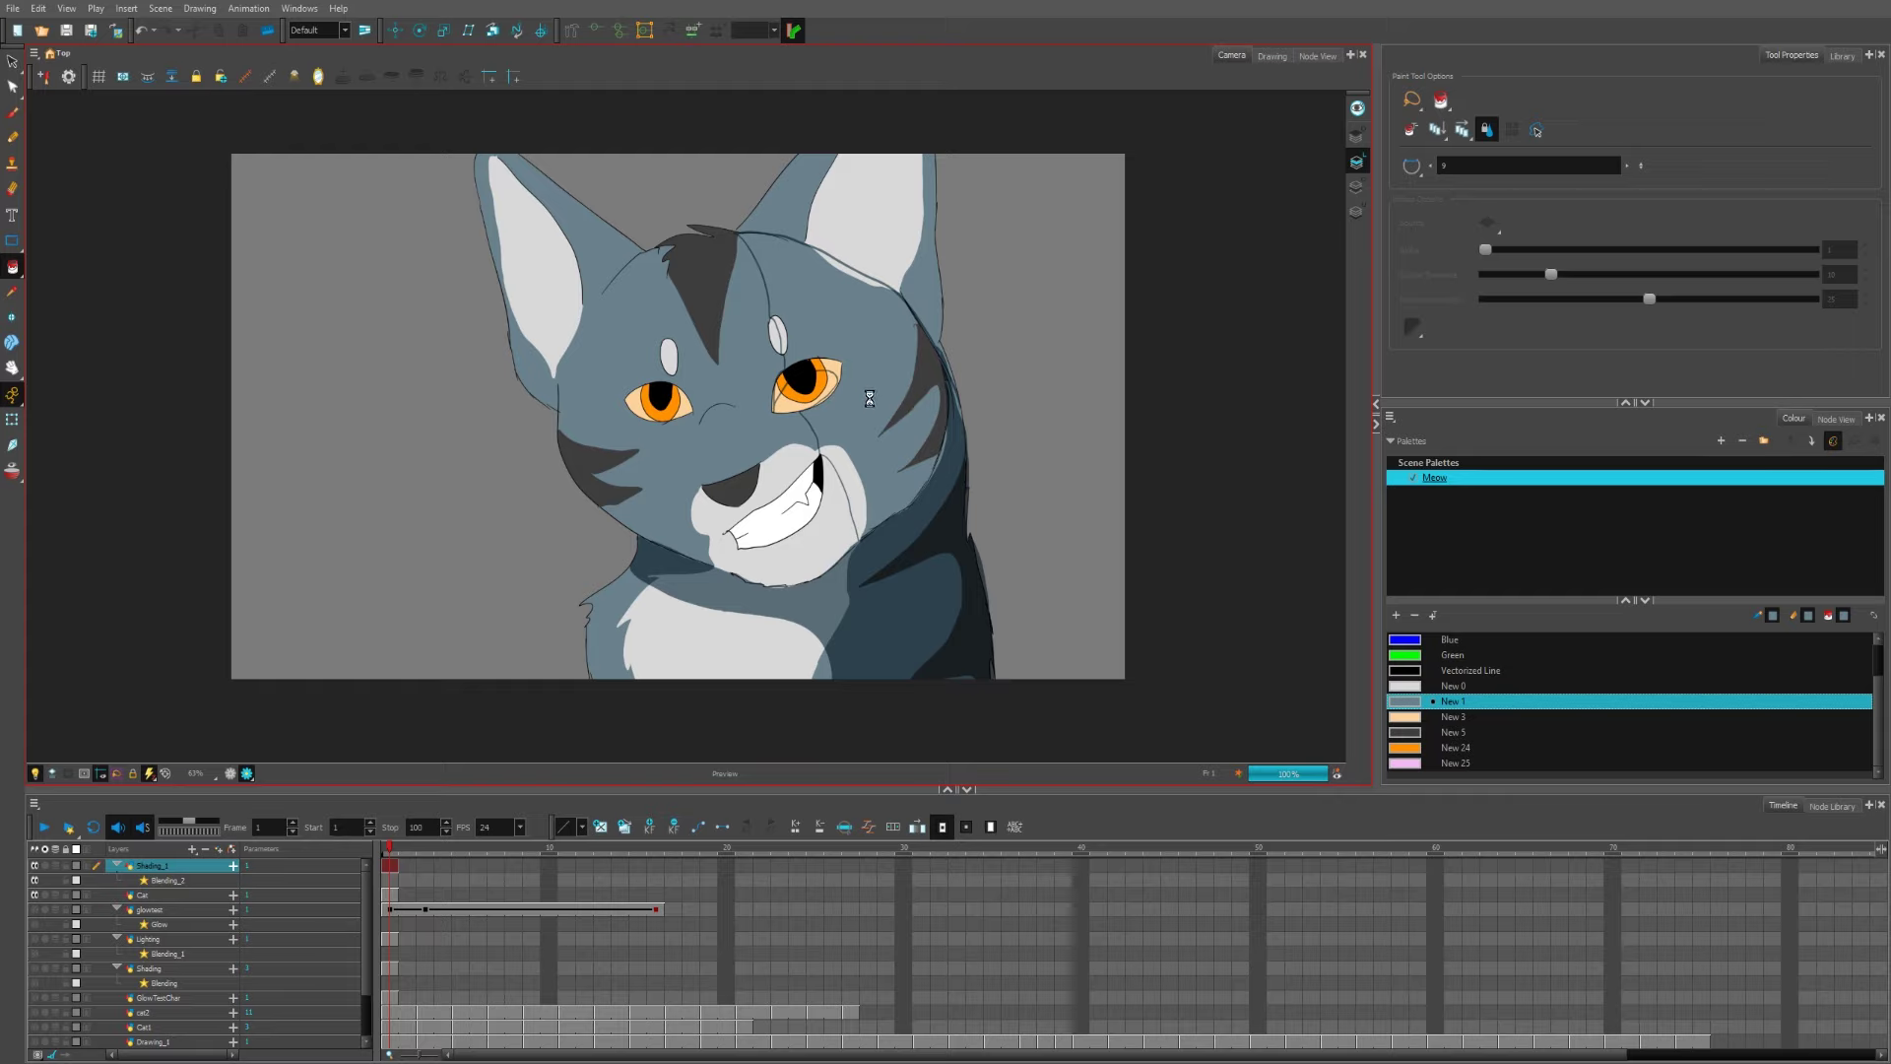
click(870, 398)
key(alt+b)
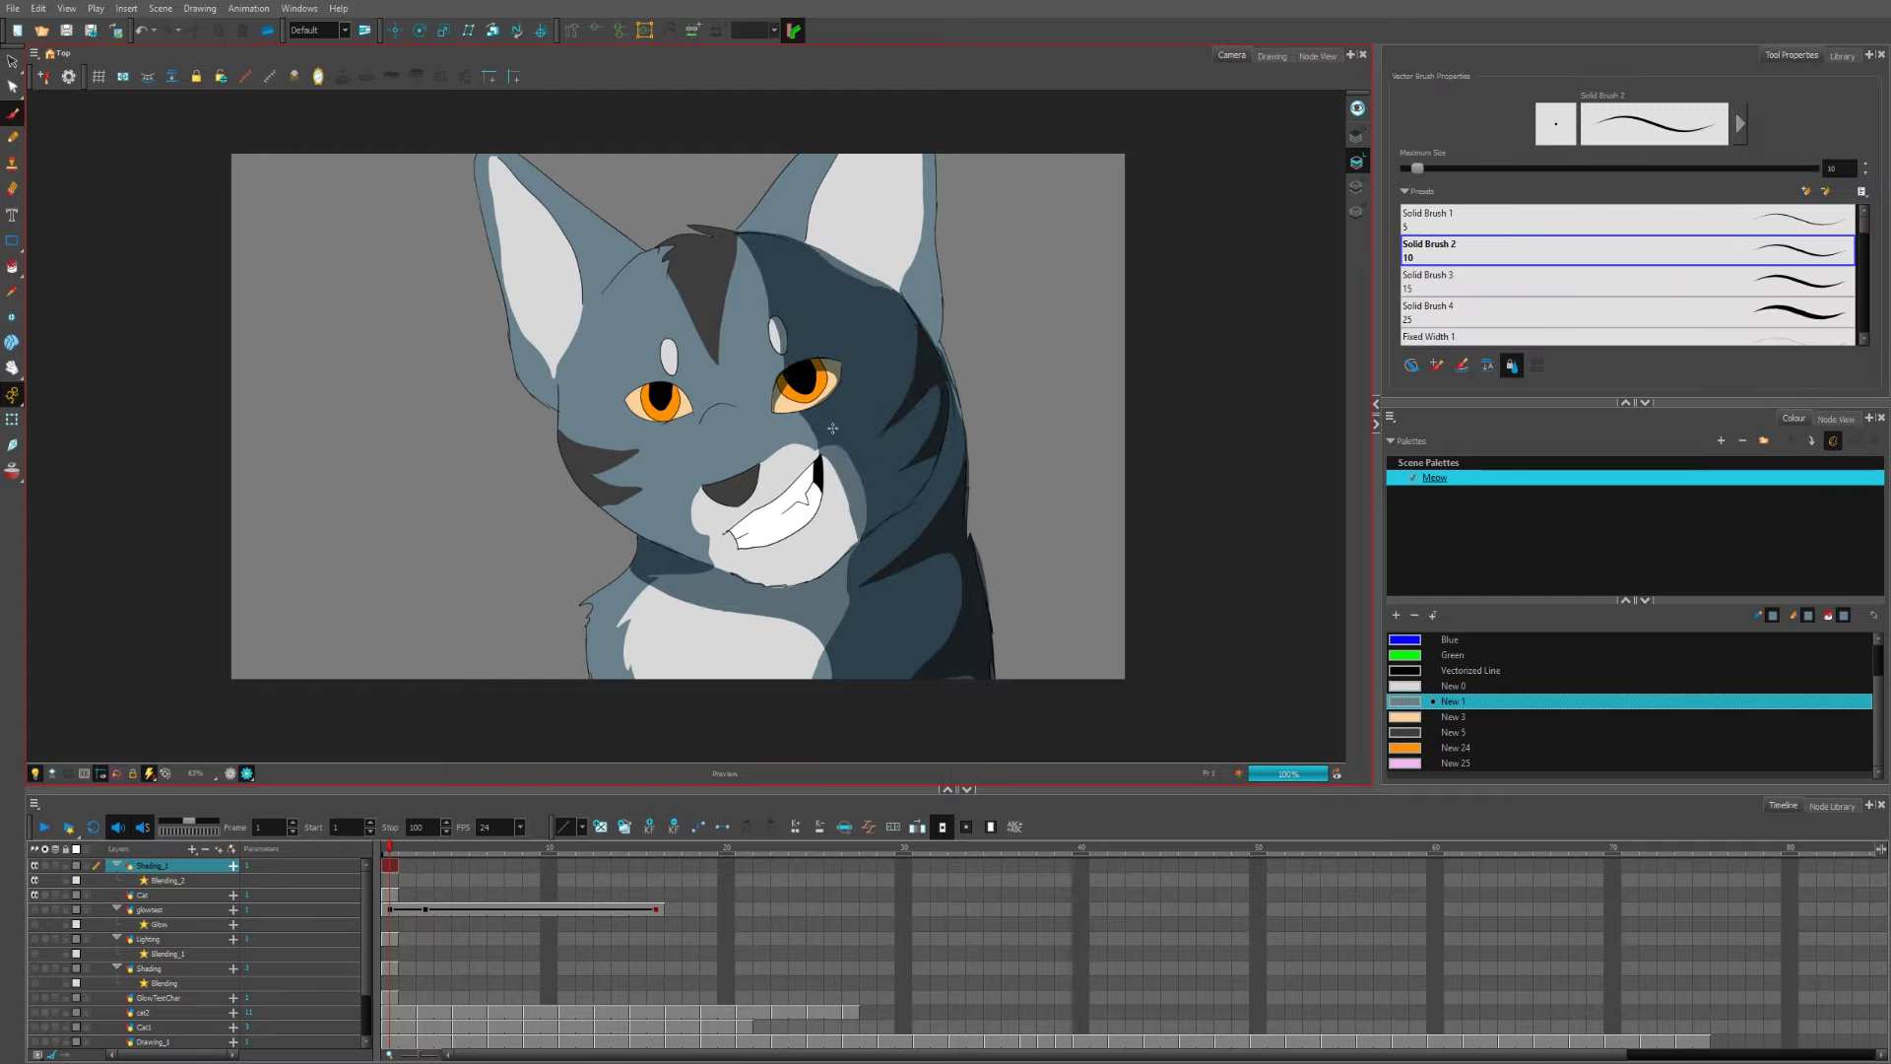
Step: Shade the upper part of the eye on the lit side of the face with New 1
drag(628, 401, 672, 390)
key(ctrl+z)
key(alt+i)
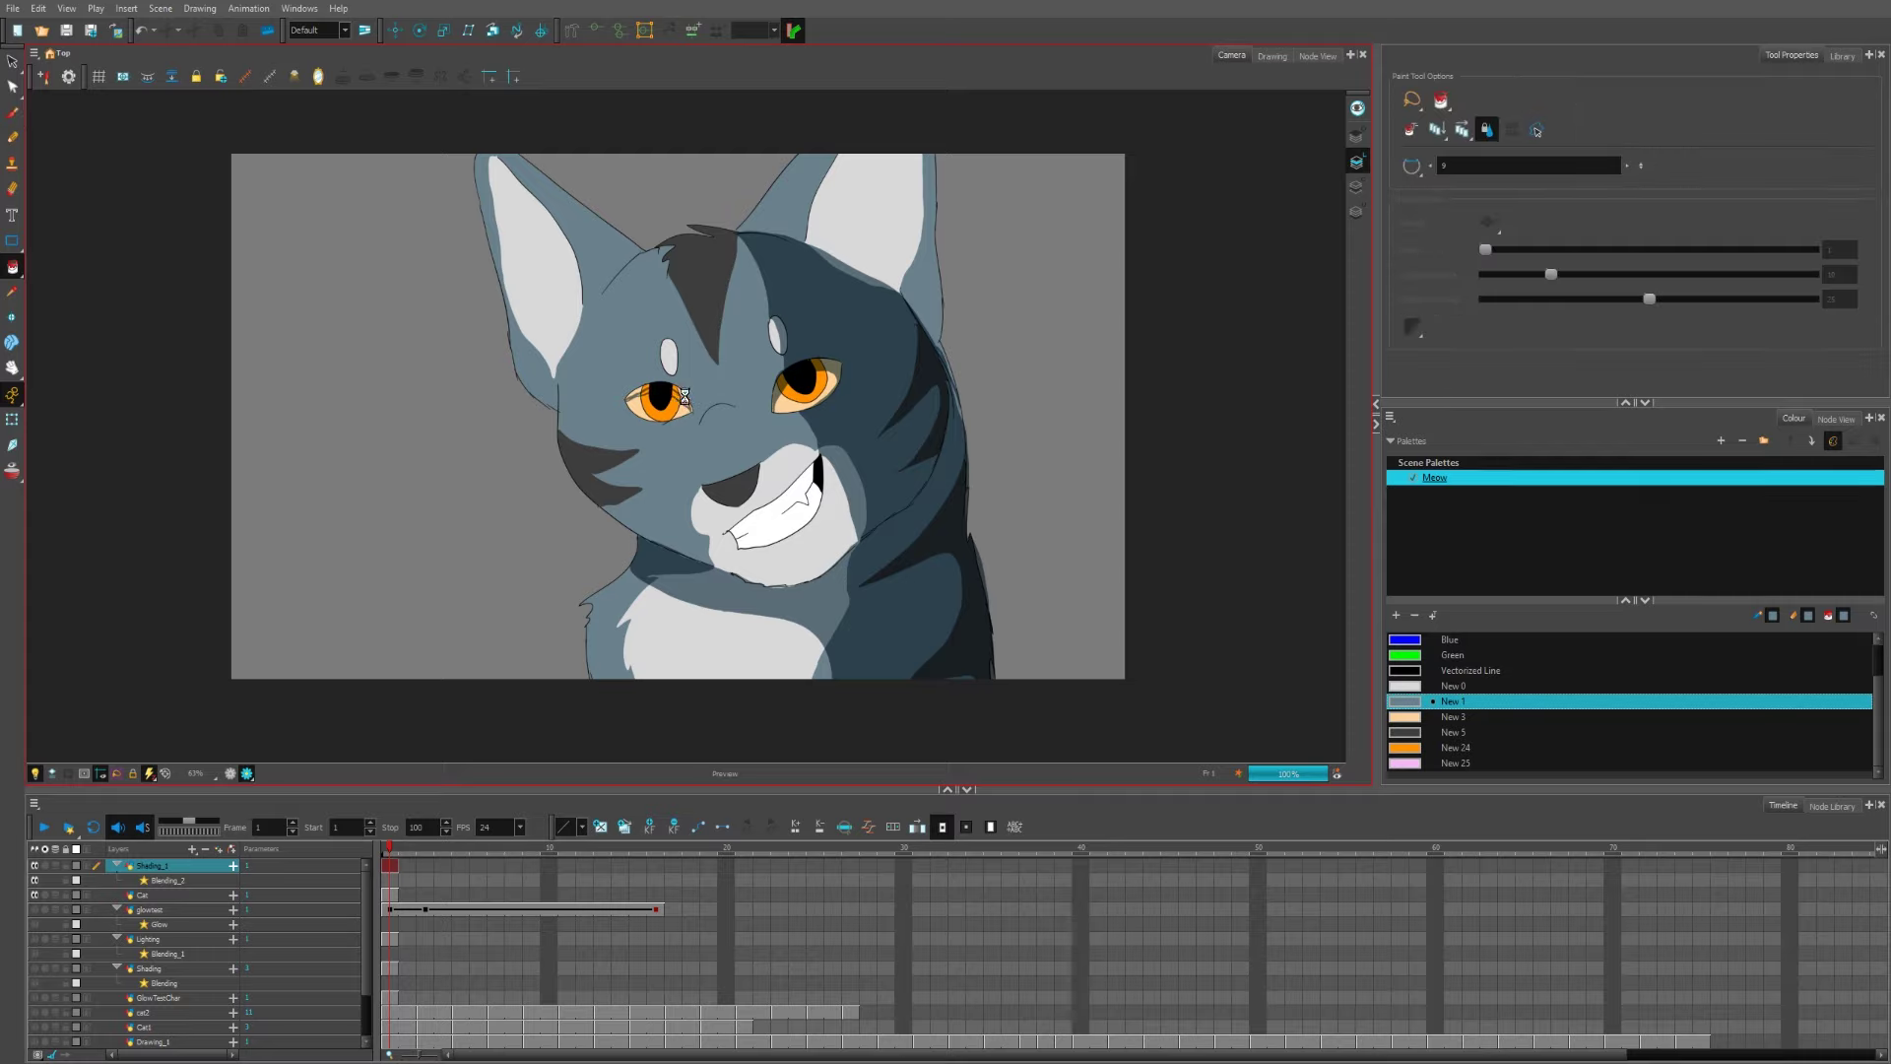
key(alt+b)
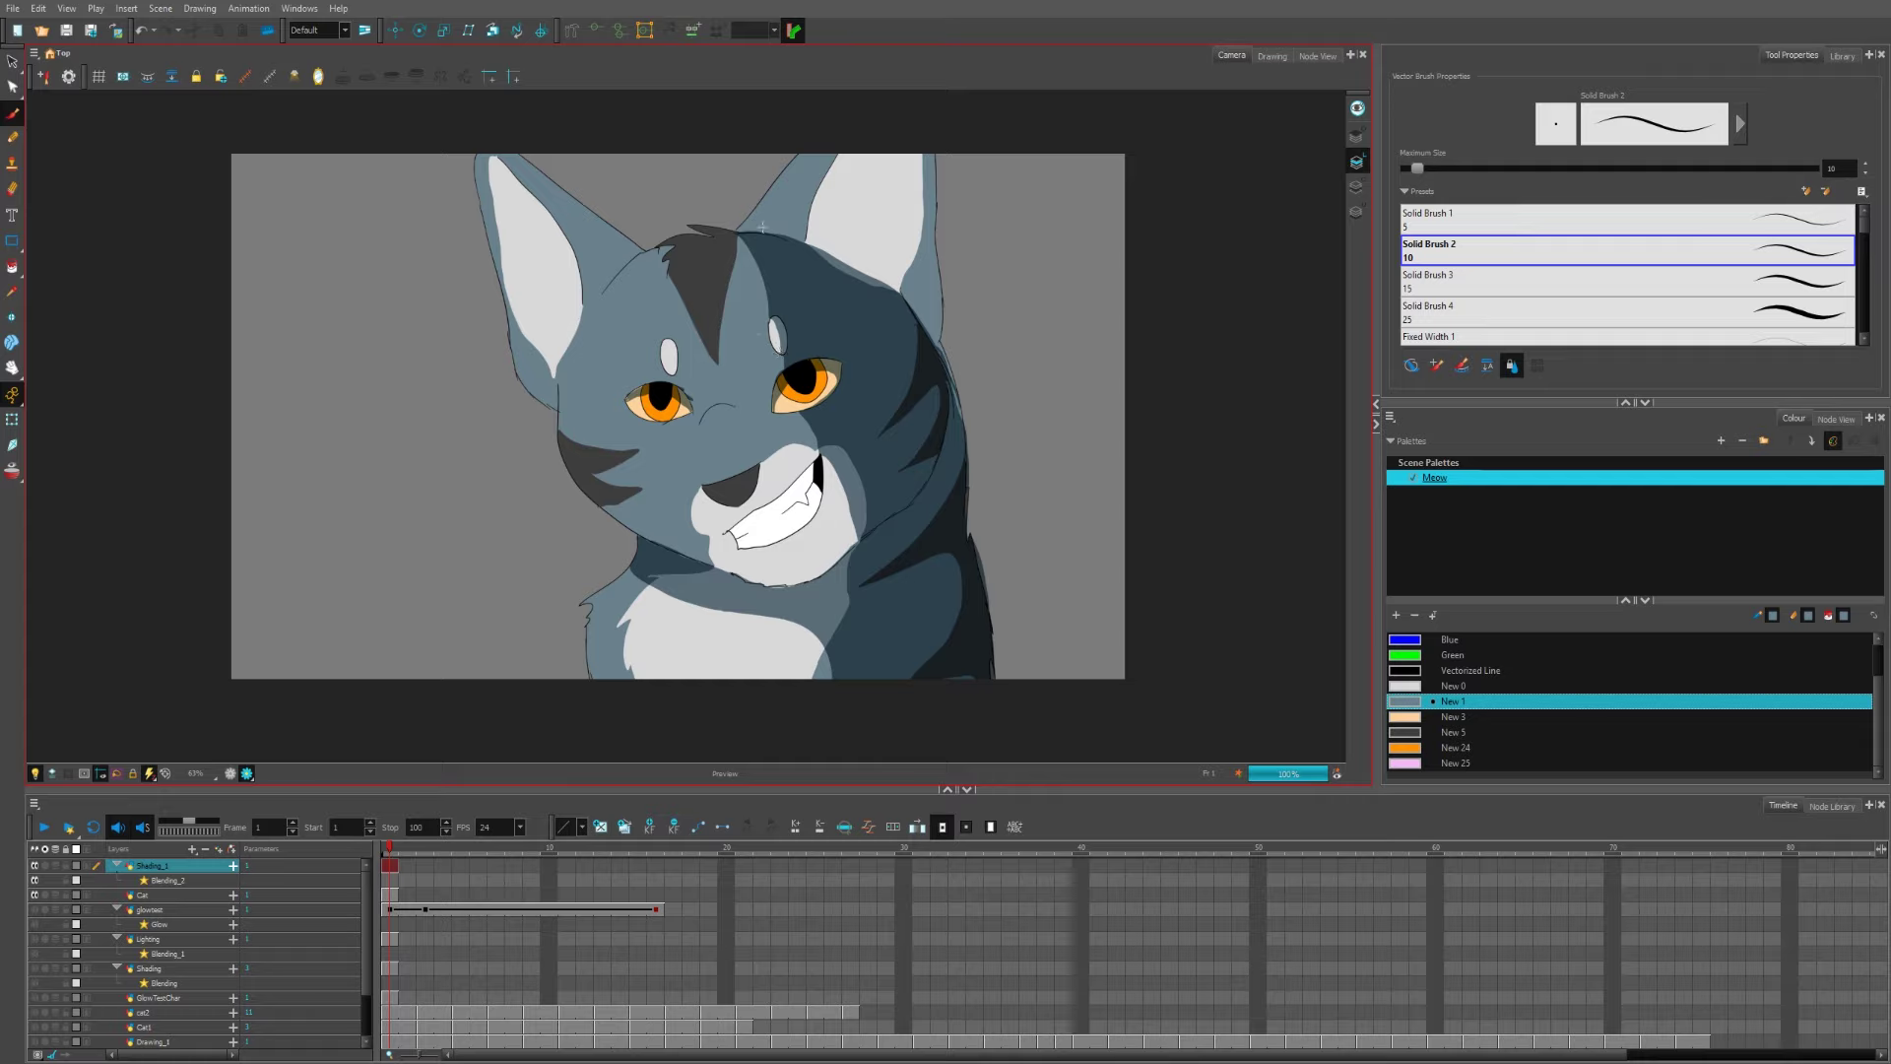
Step: Outline a shadow along the inner edge of the ear on the shaded side and fill it with New 1
mouse_move(810, 251)
mouse_down()
mouse_move(859, 150)
mouse_move(821, 180)
mouse_move(808, 249)
mouse_move(828, 153)
mouse_move(807, 244)
mouse_up()
key(alt+i)
click(830, 199)
key(alt+b)
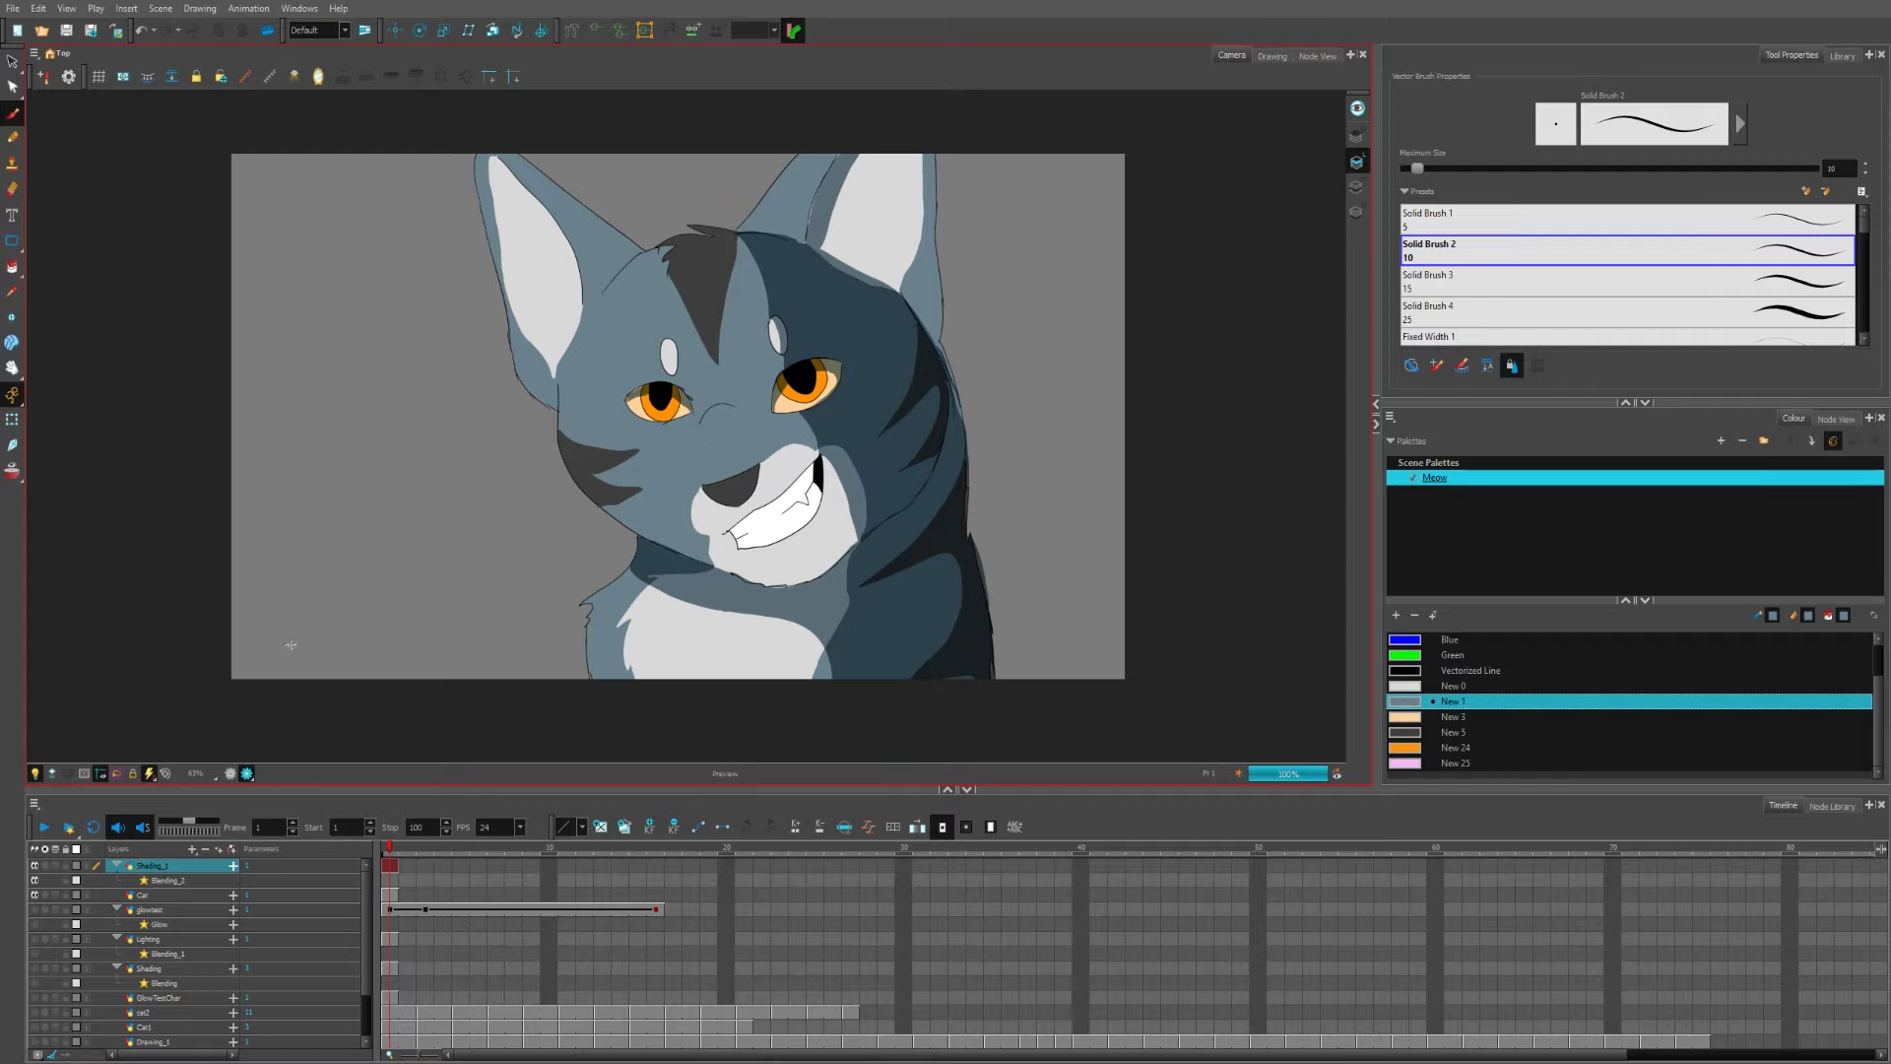
Step: Check the Cat and Shading_1 nodes in the node view, and try a stroke over the eye on the shaded side
click(1317, 55)
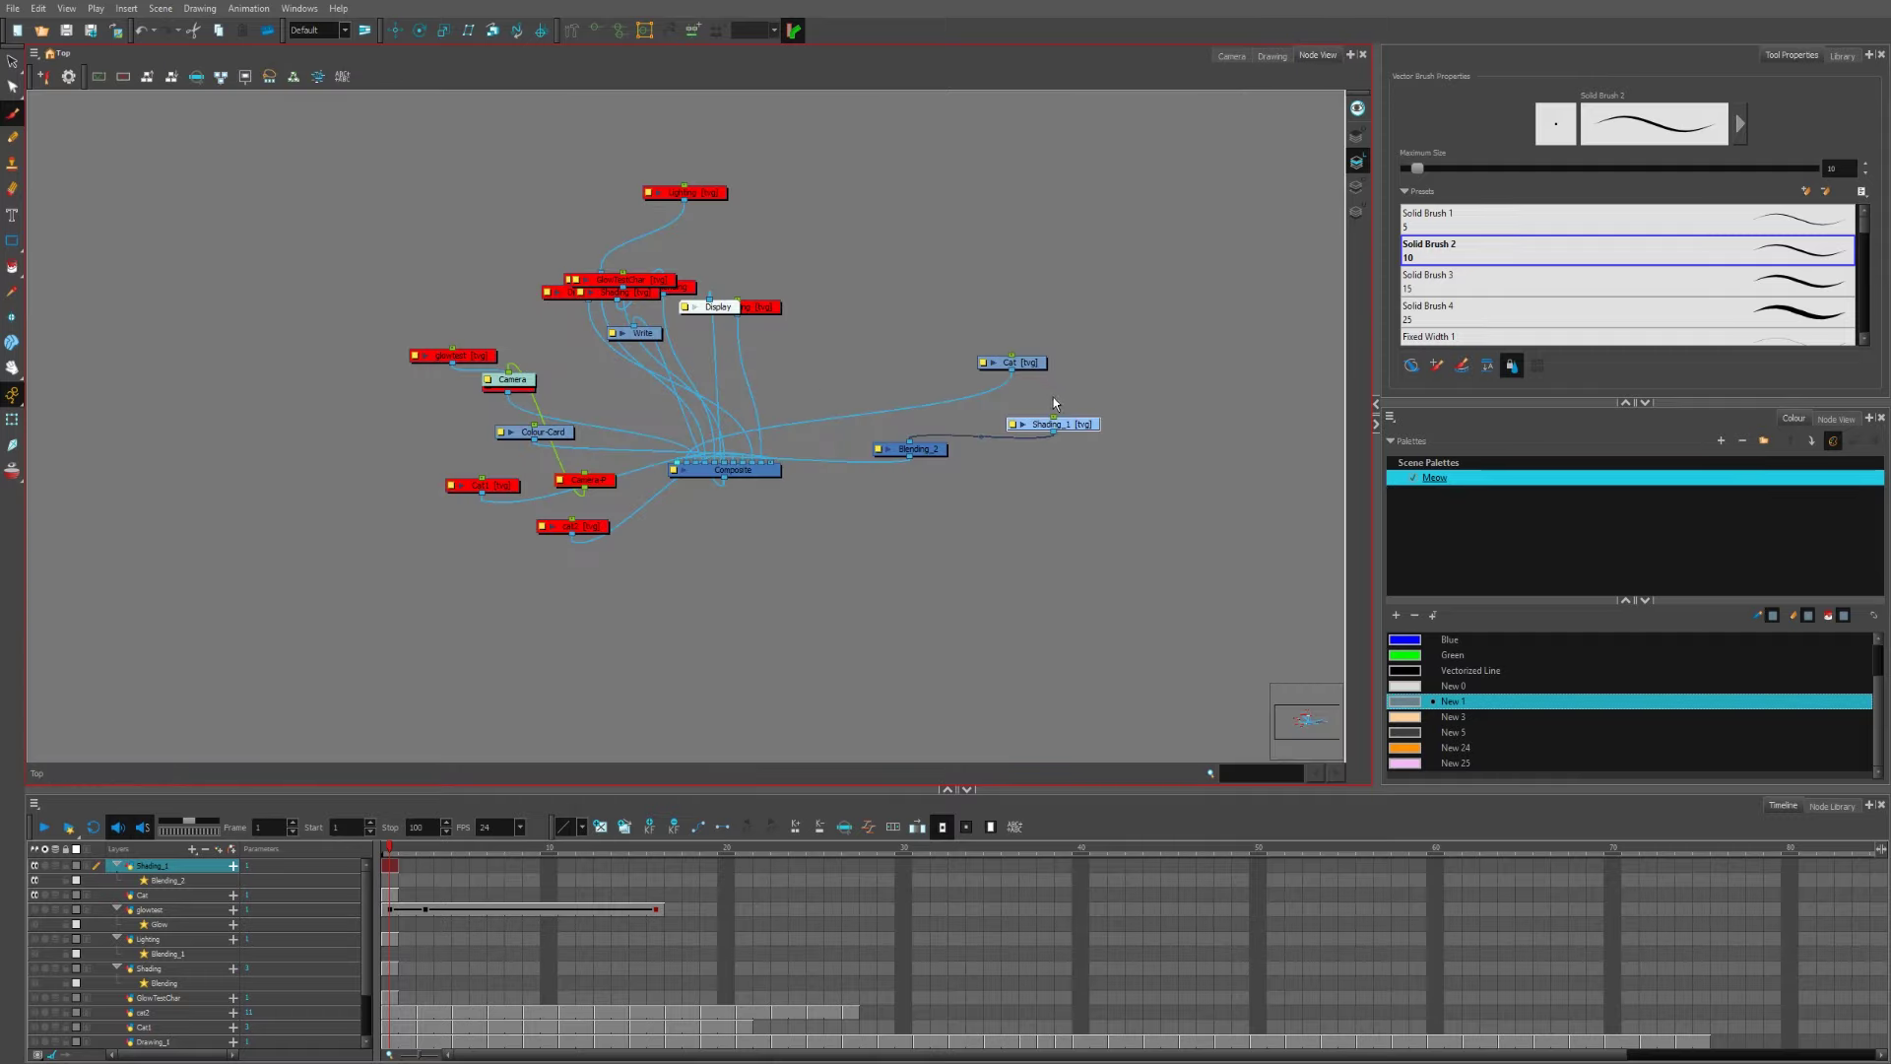
click(1070, 424)
click(1033, 364)
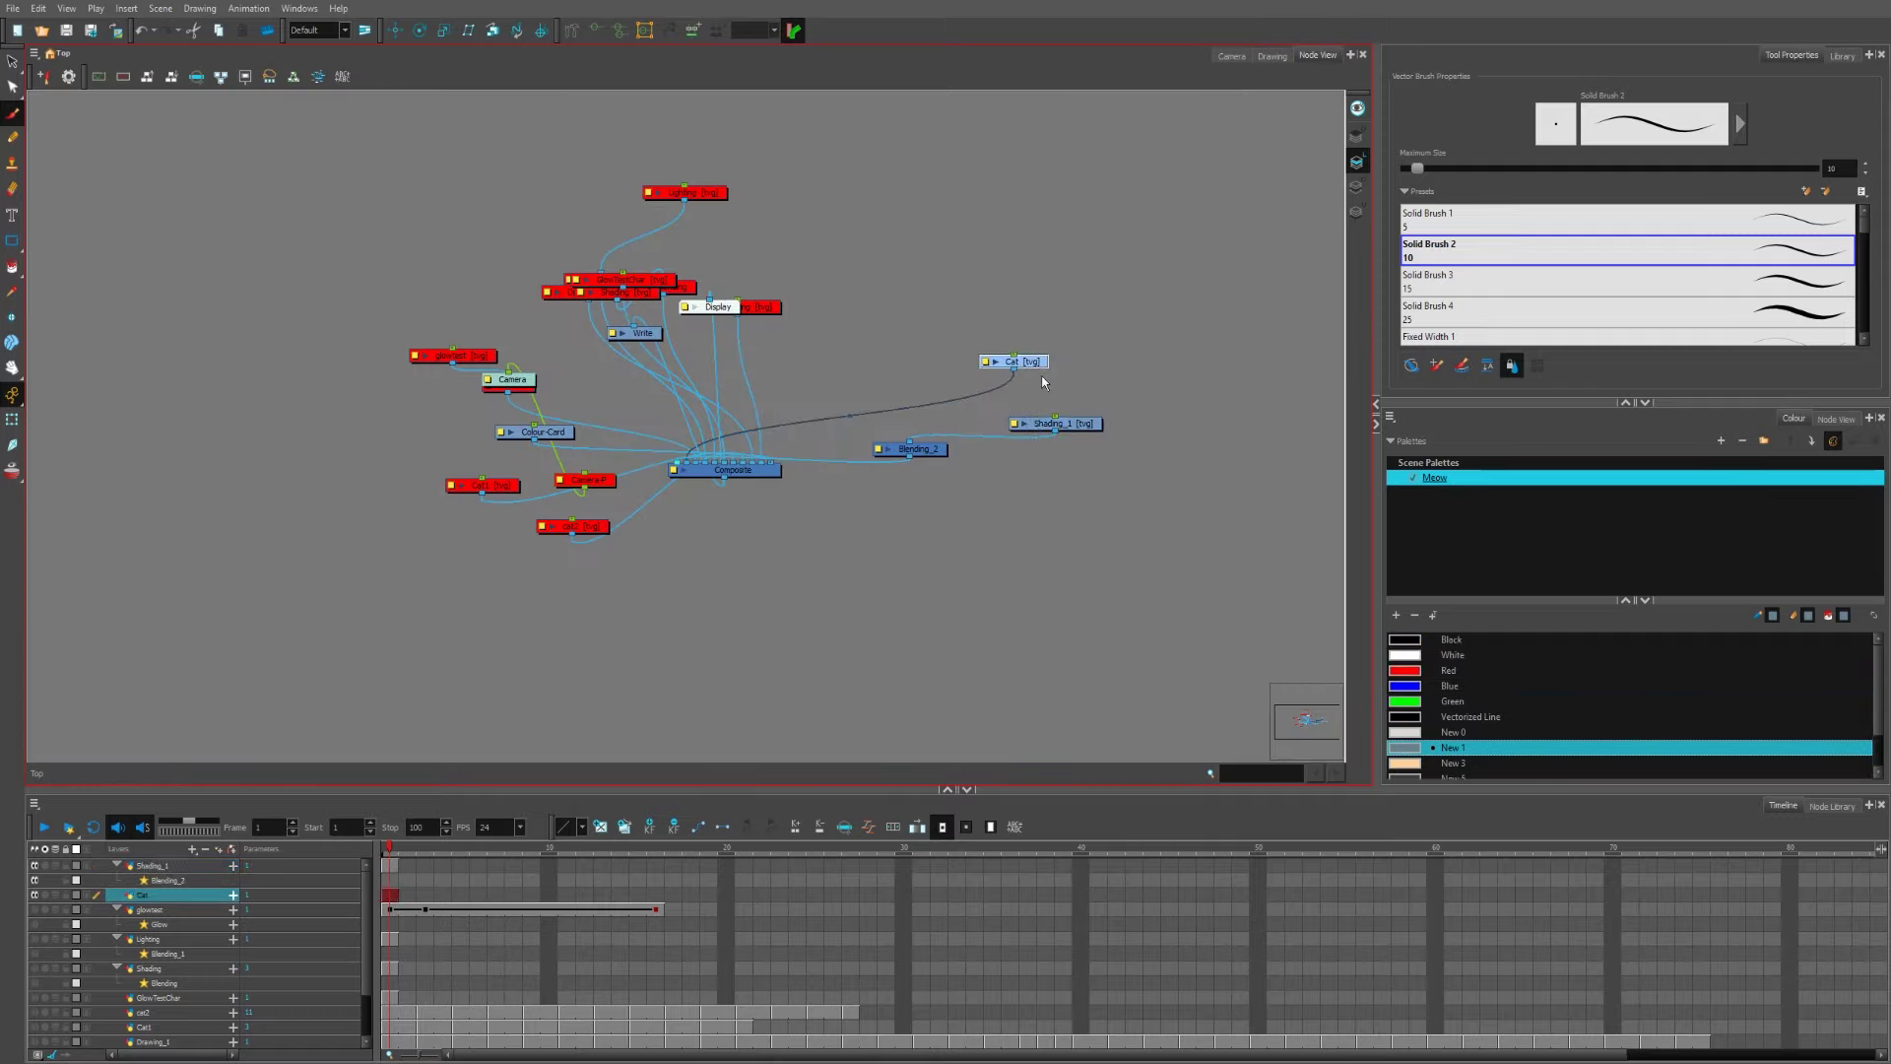
click(1083, 427)
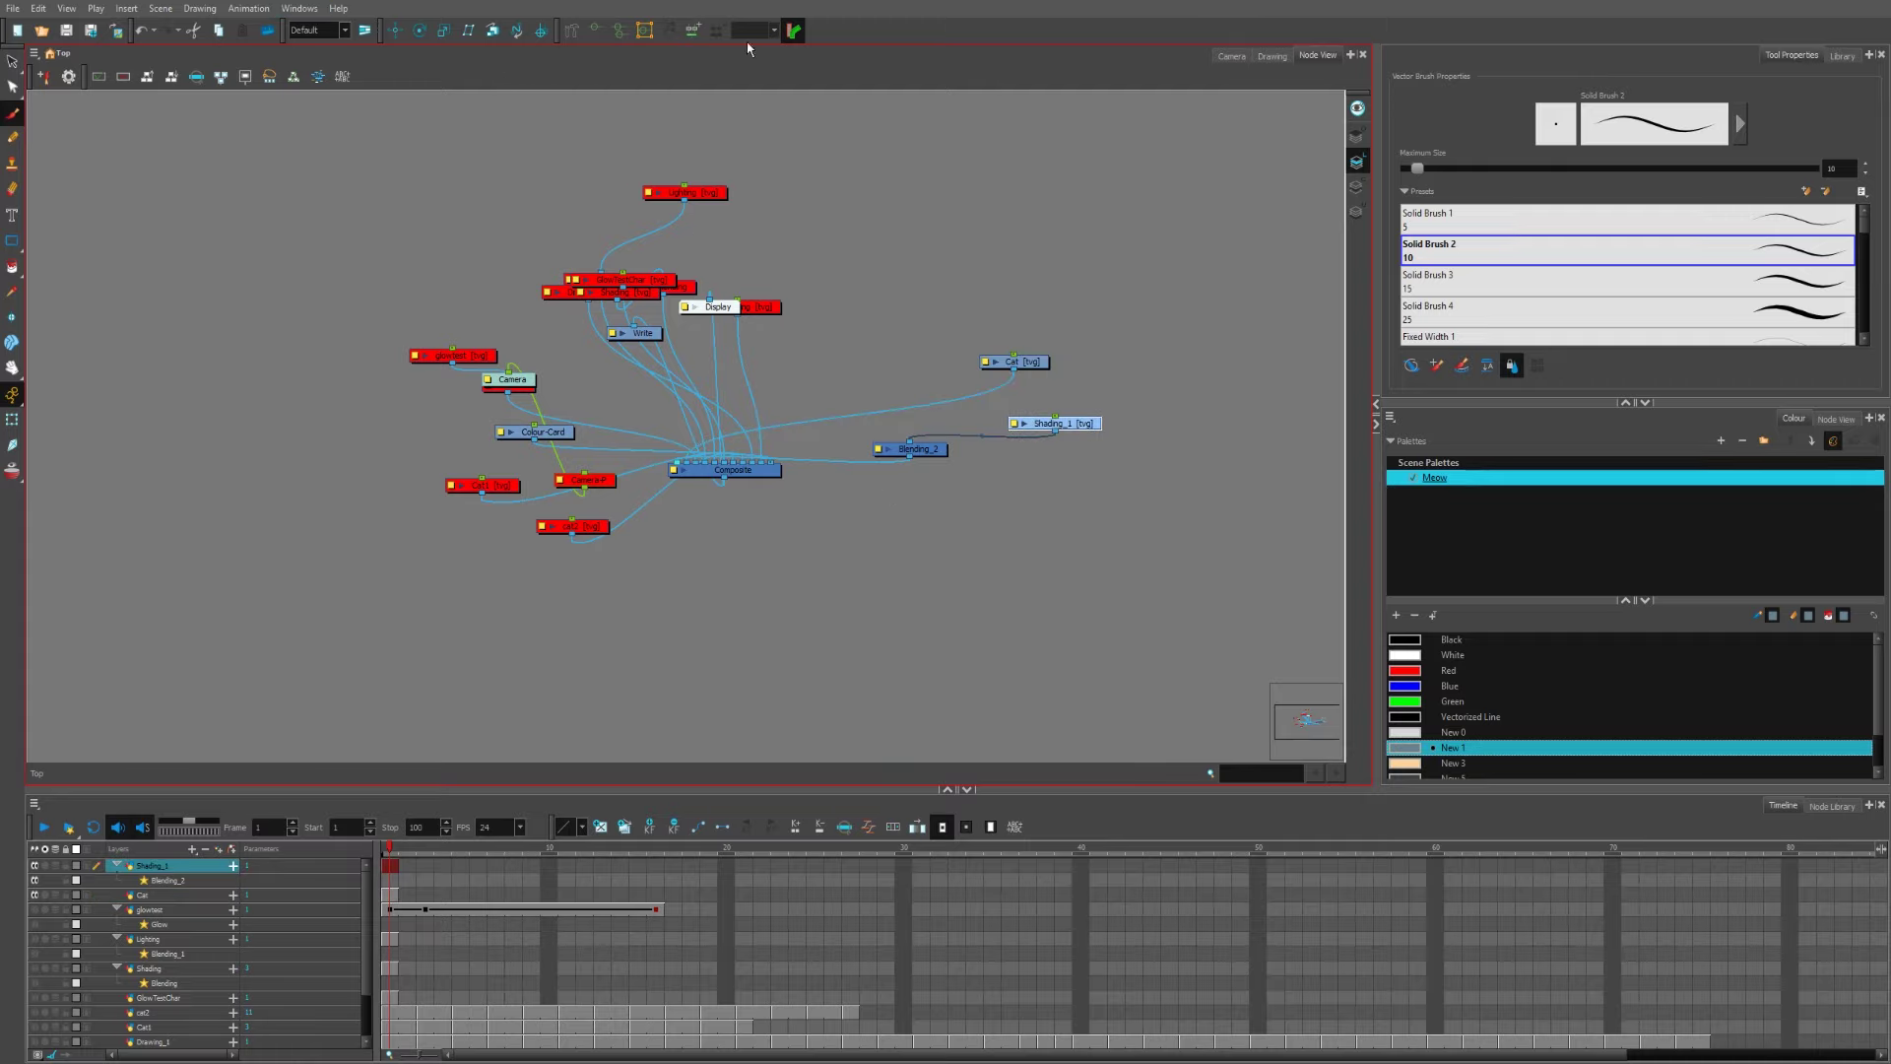
click(1231, 55)
drag(801, 396, 817, 391)
key(ctrl+z)
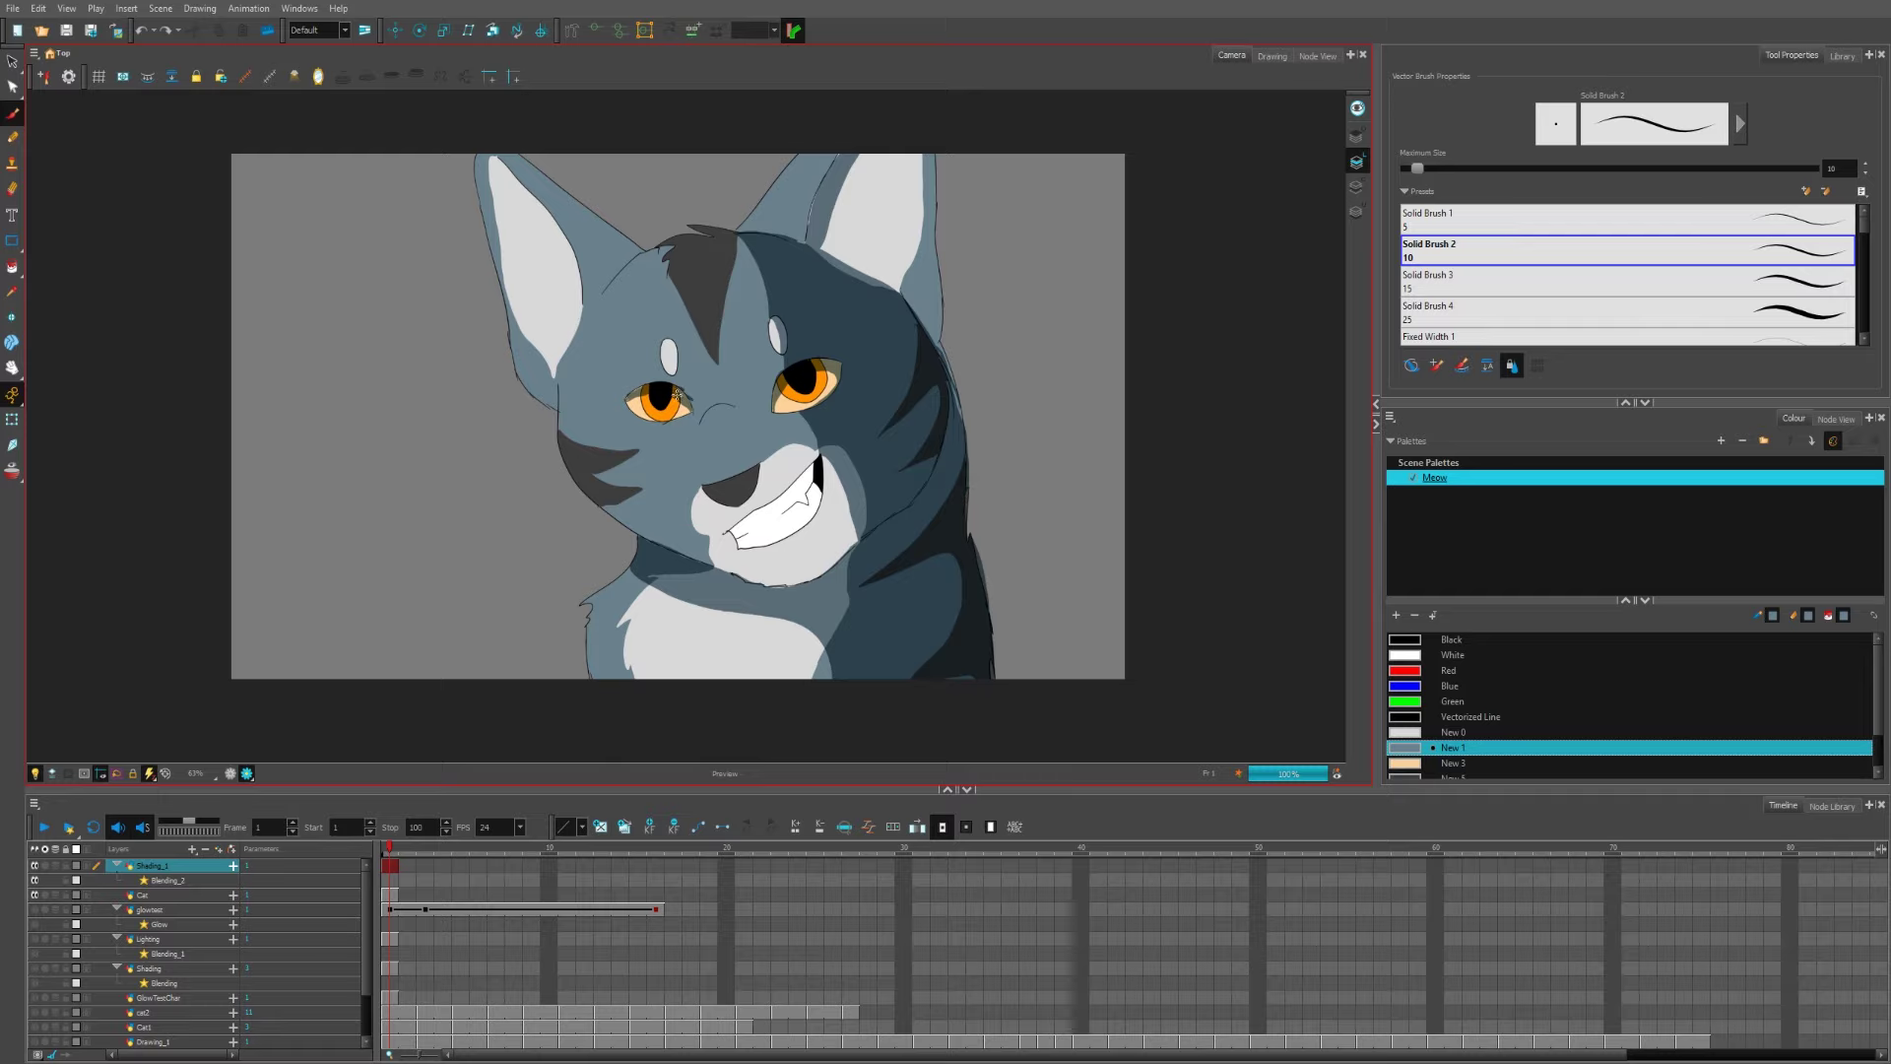
Step: Add a drawing layer named Glow_1 and place its node above the Cat node in the node view
click(1318, 56)
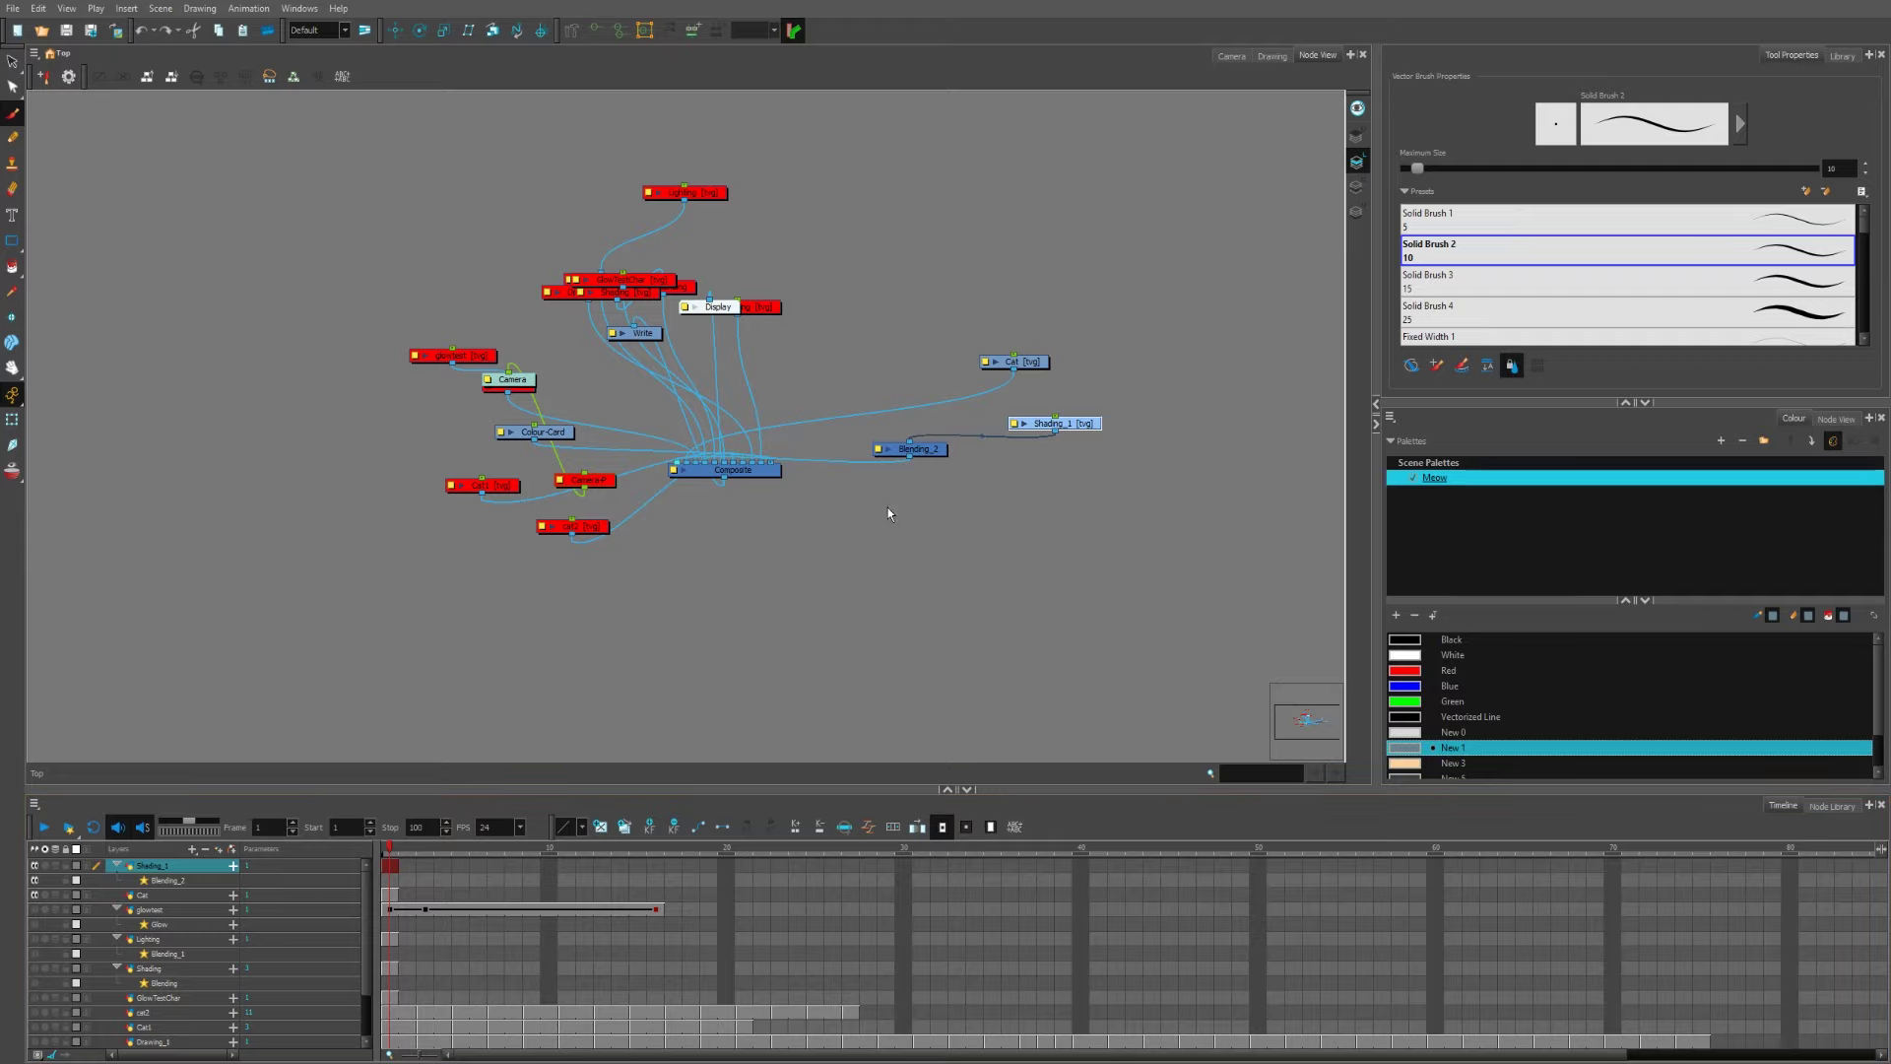
key(ctrl+r)
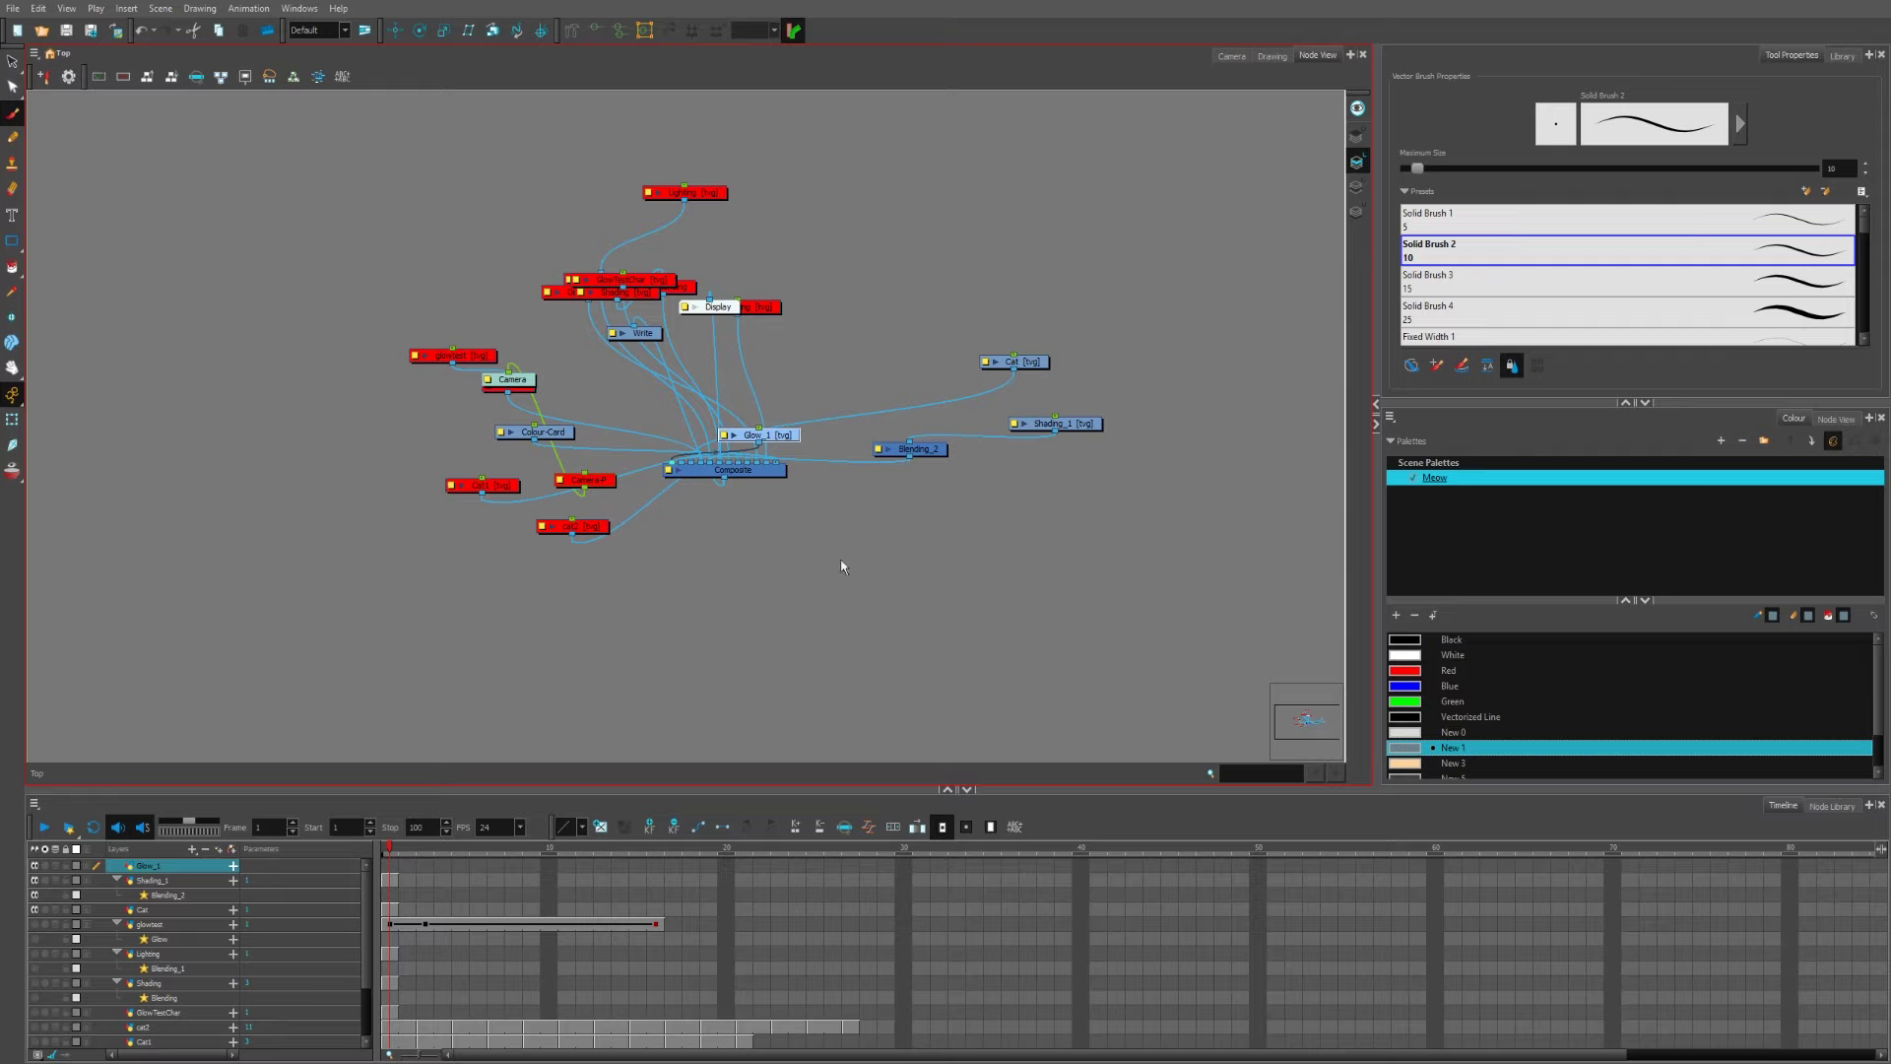
drag(1106, 387, 1041, 286)
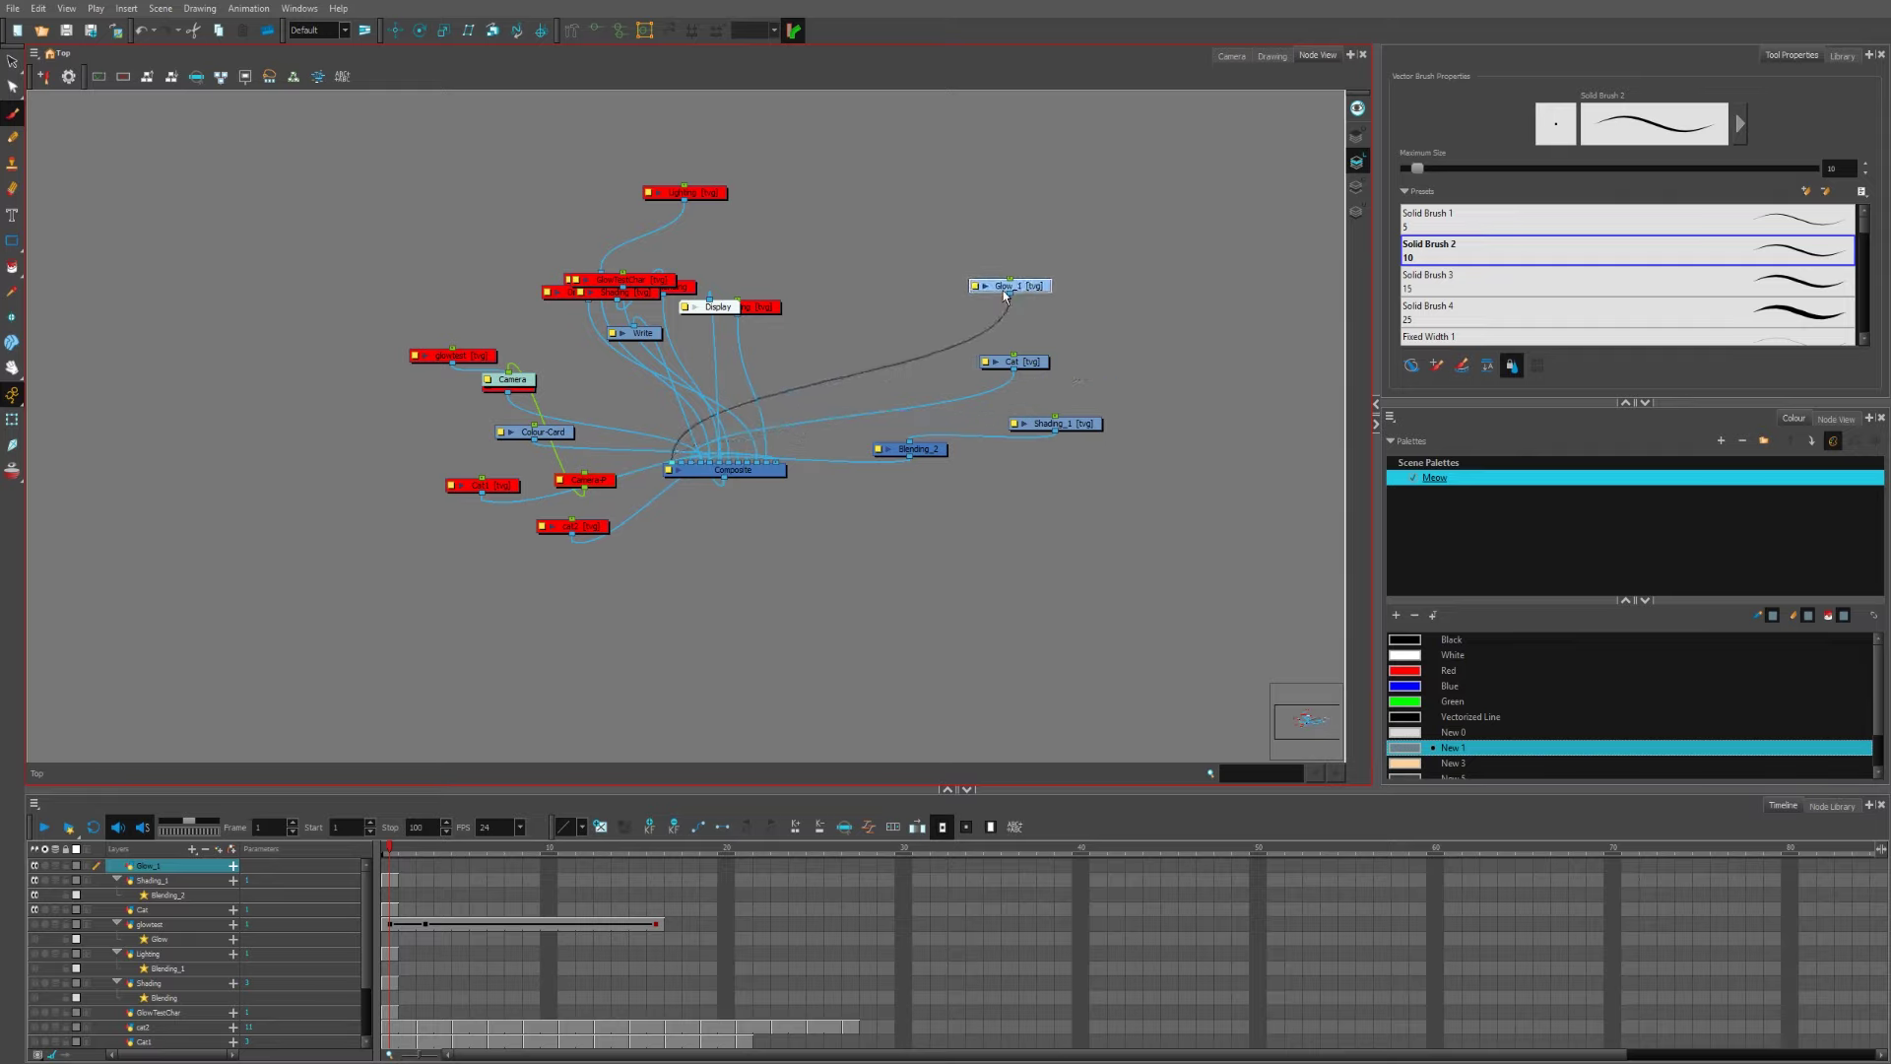
Step: Find the Glow effect in the Node Library, add it and connect it between the Glow_1 layer and the Composite
click(300, 8)
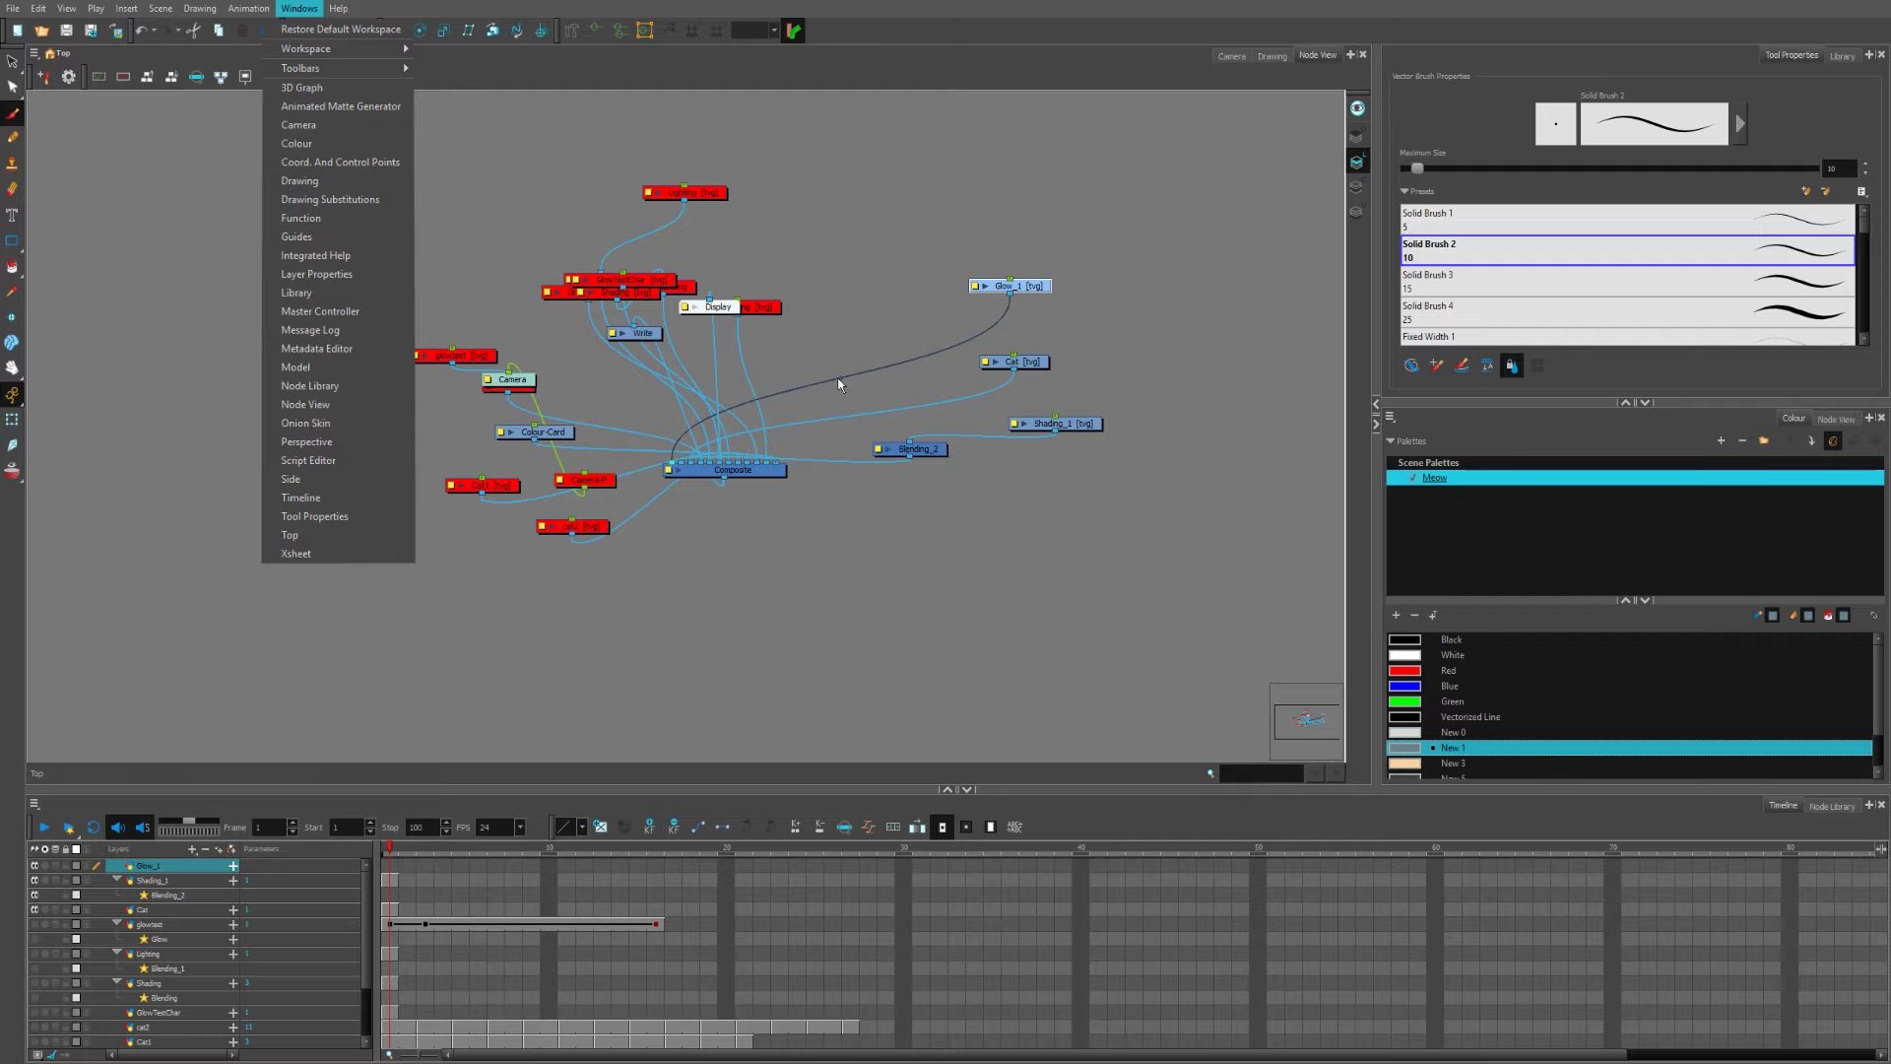
click(345, 385)
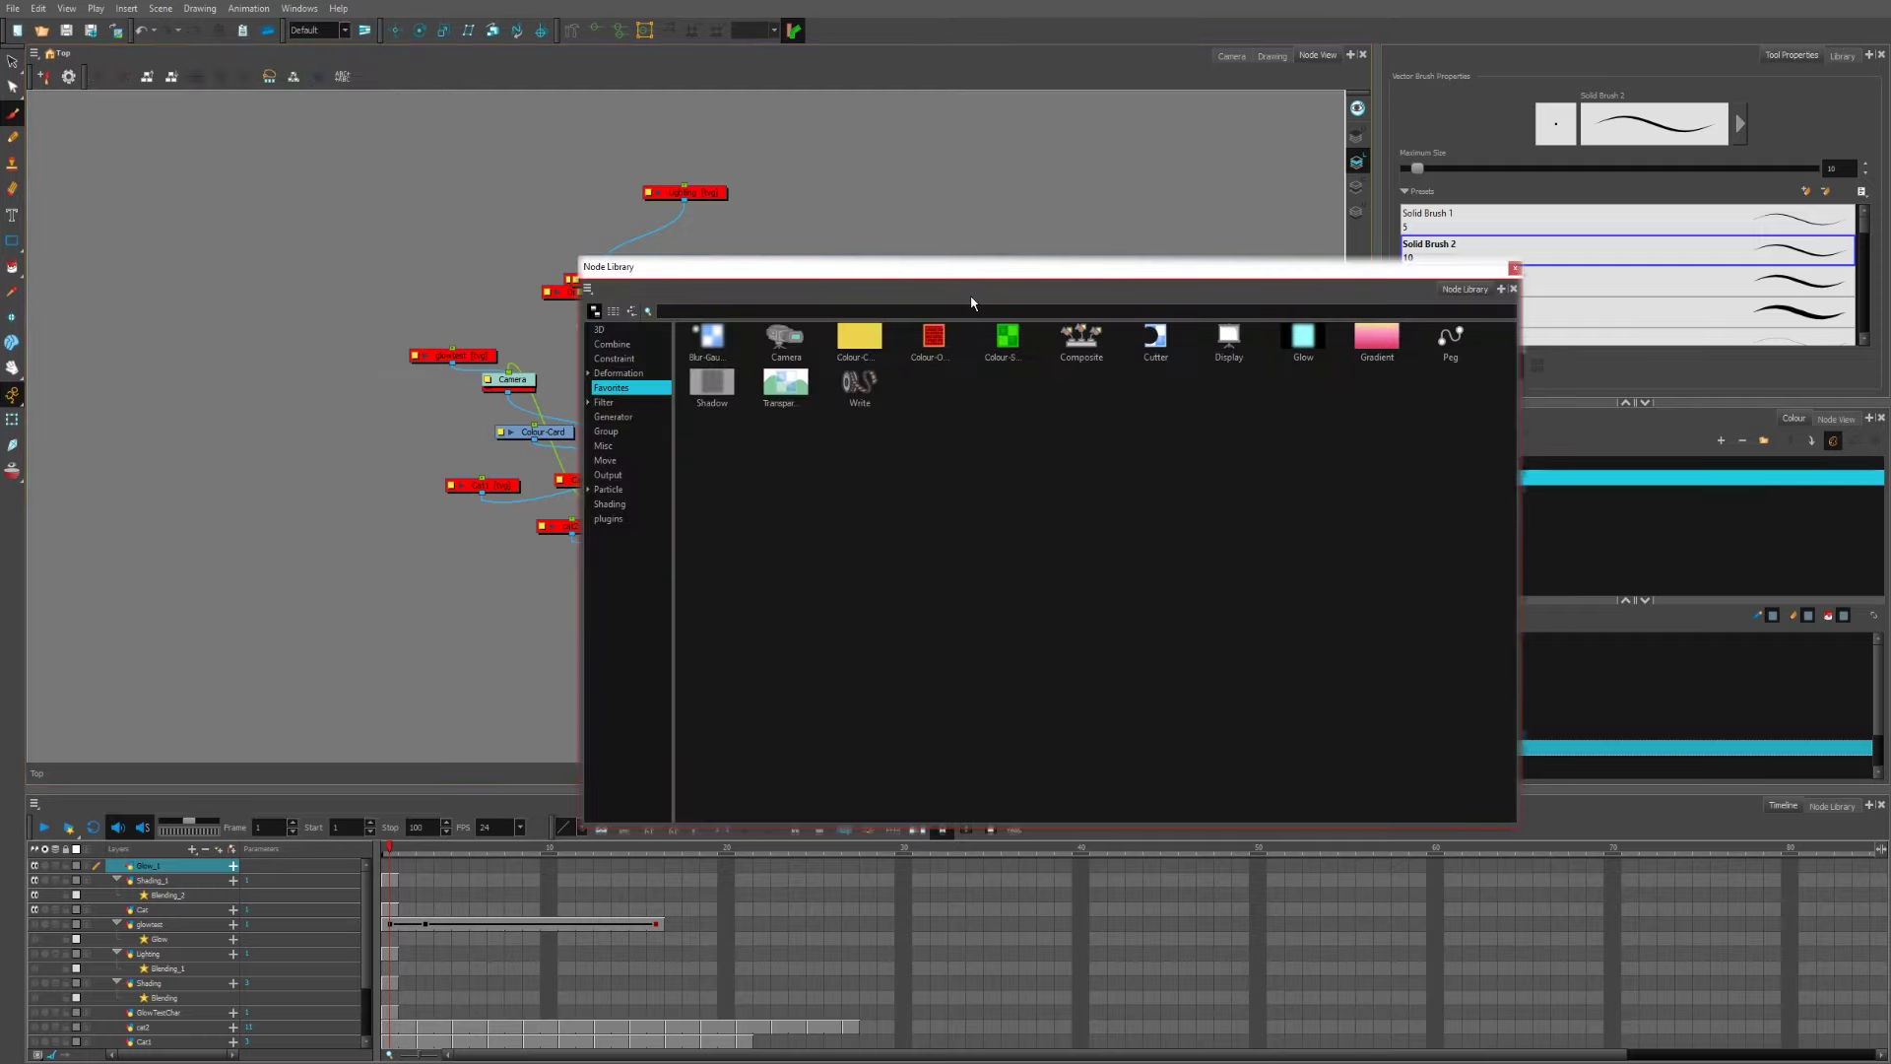
click(973, 311)
text(Glow)
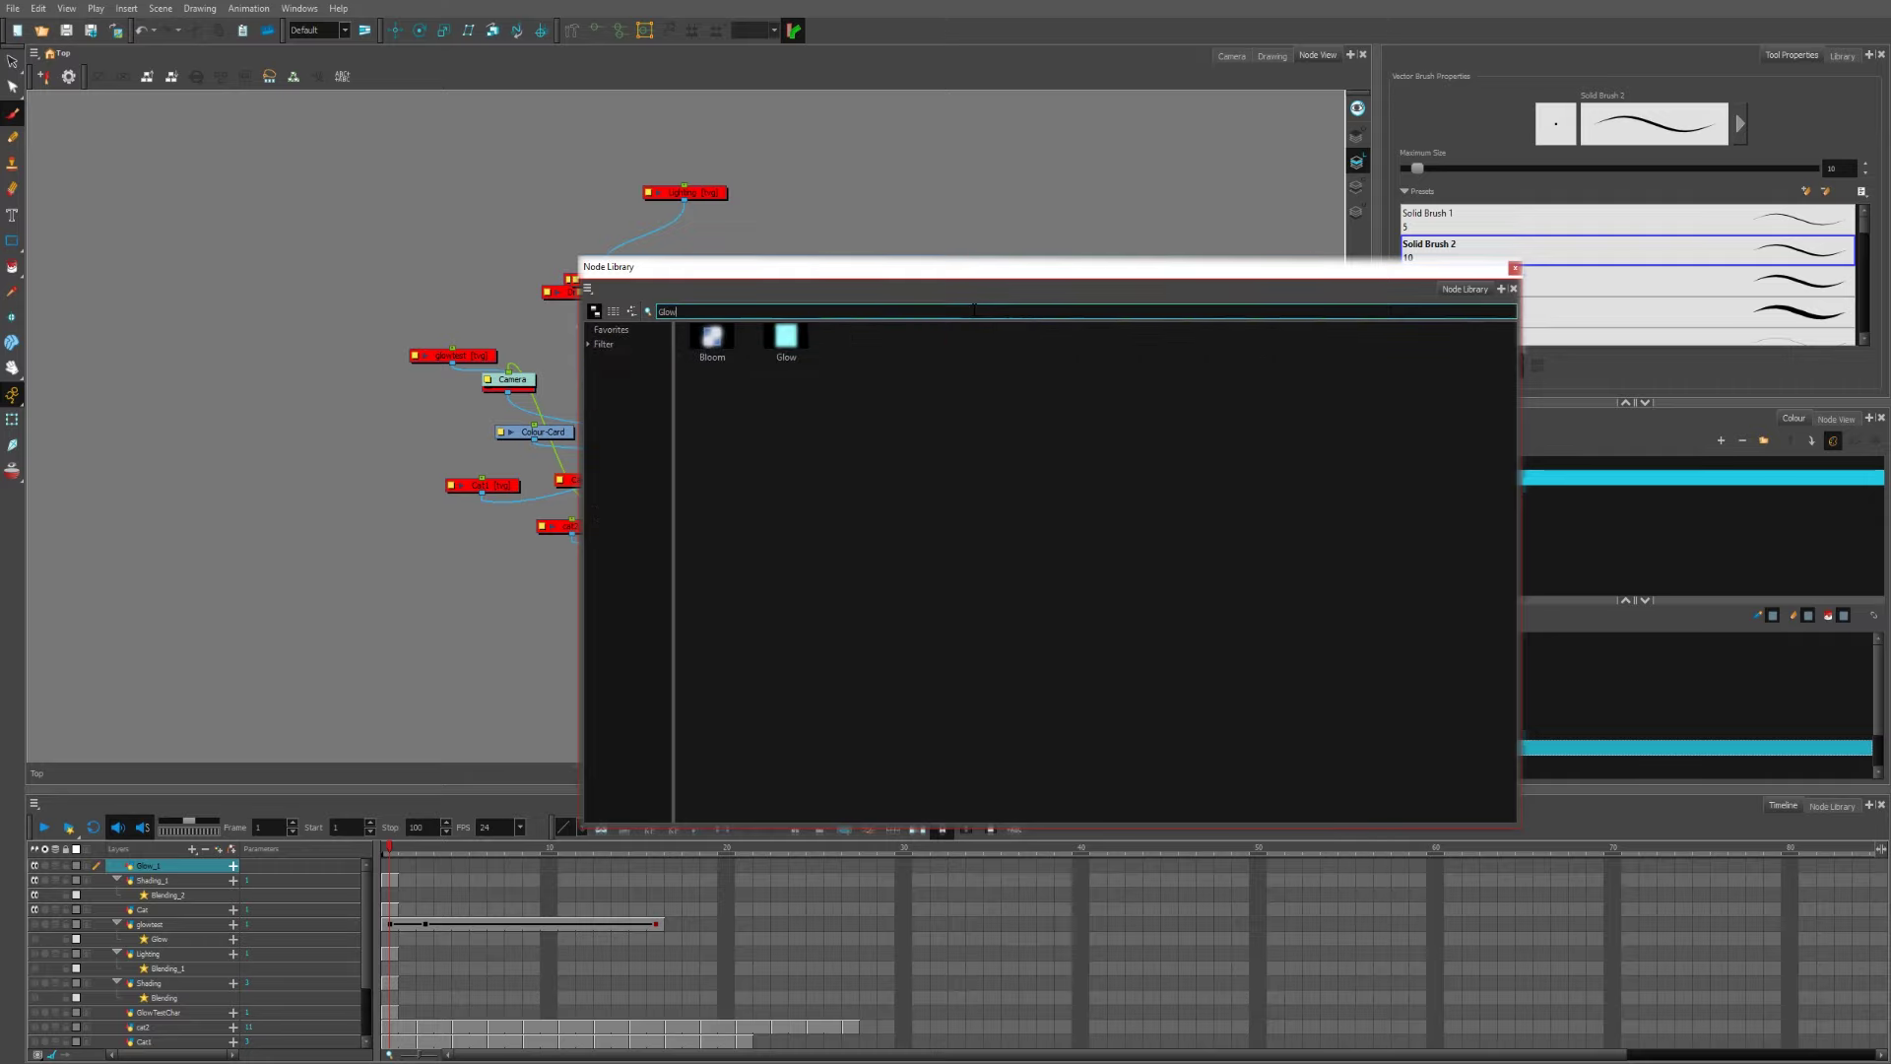
drag(794, 353, 1281, 414)
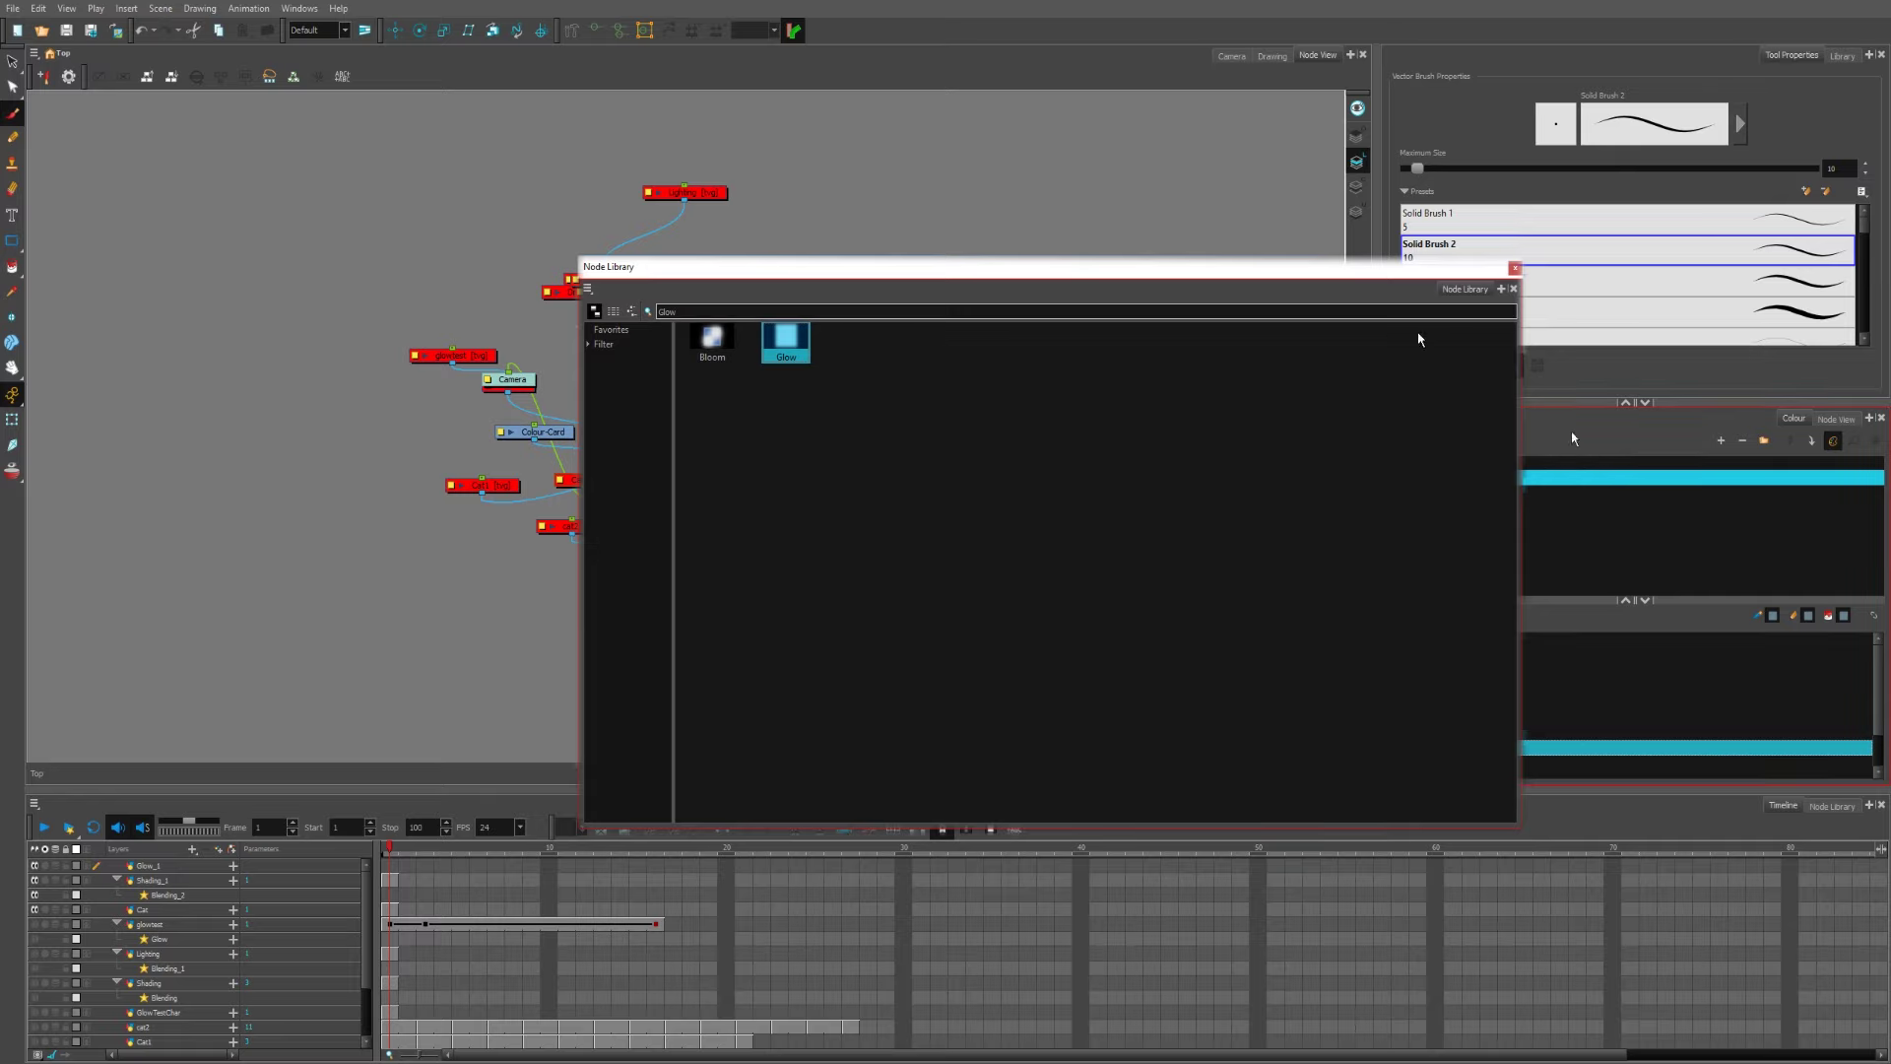
click(1185, 142)
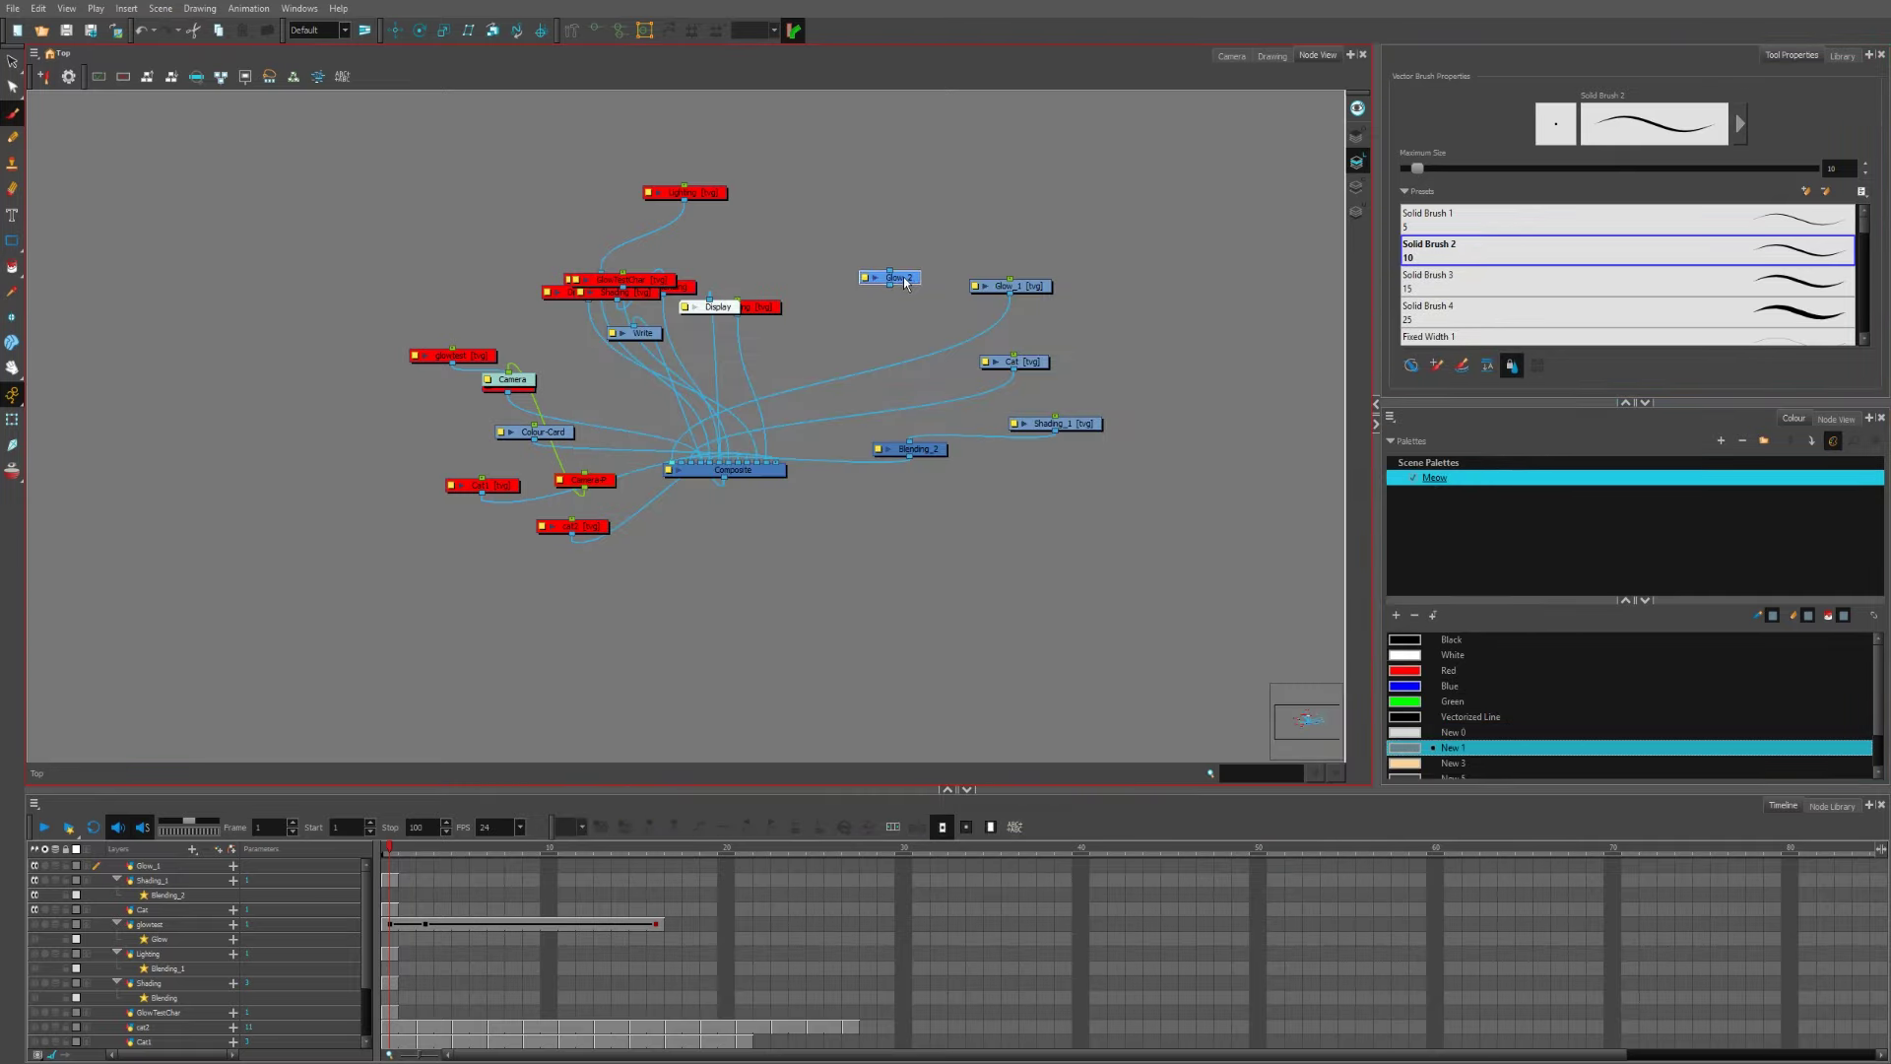
drag(906, 282, 942, 358)
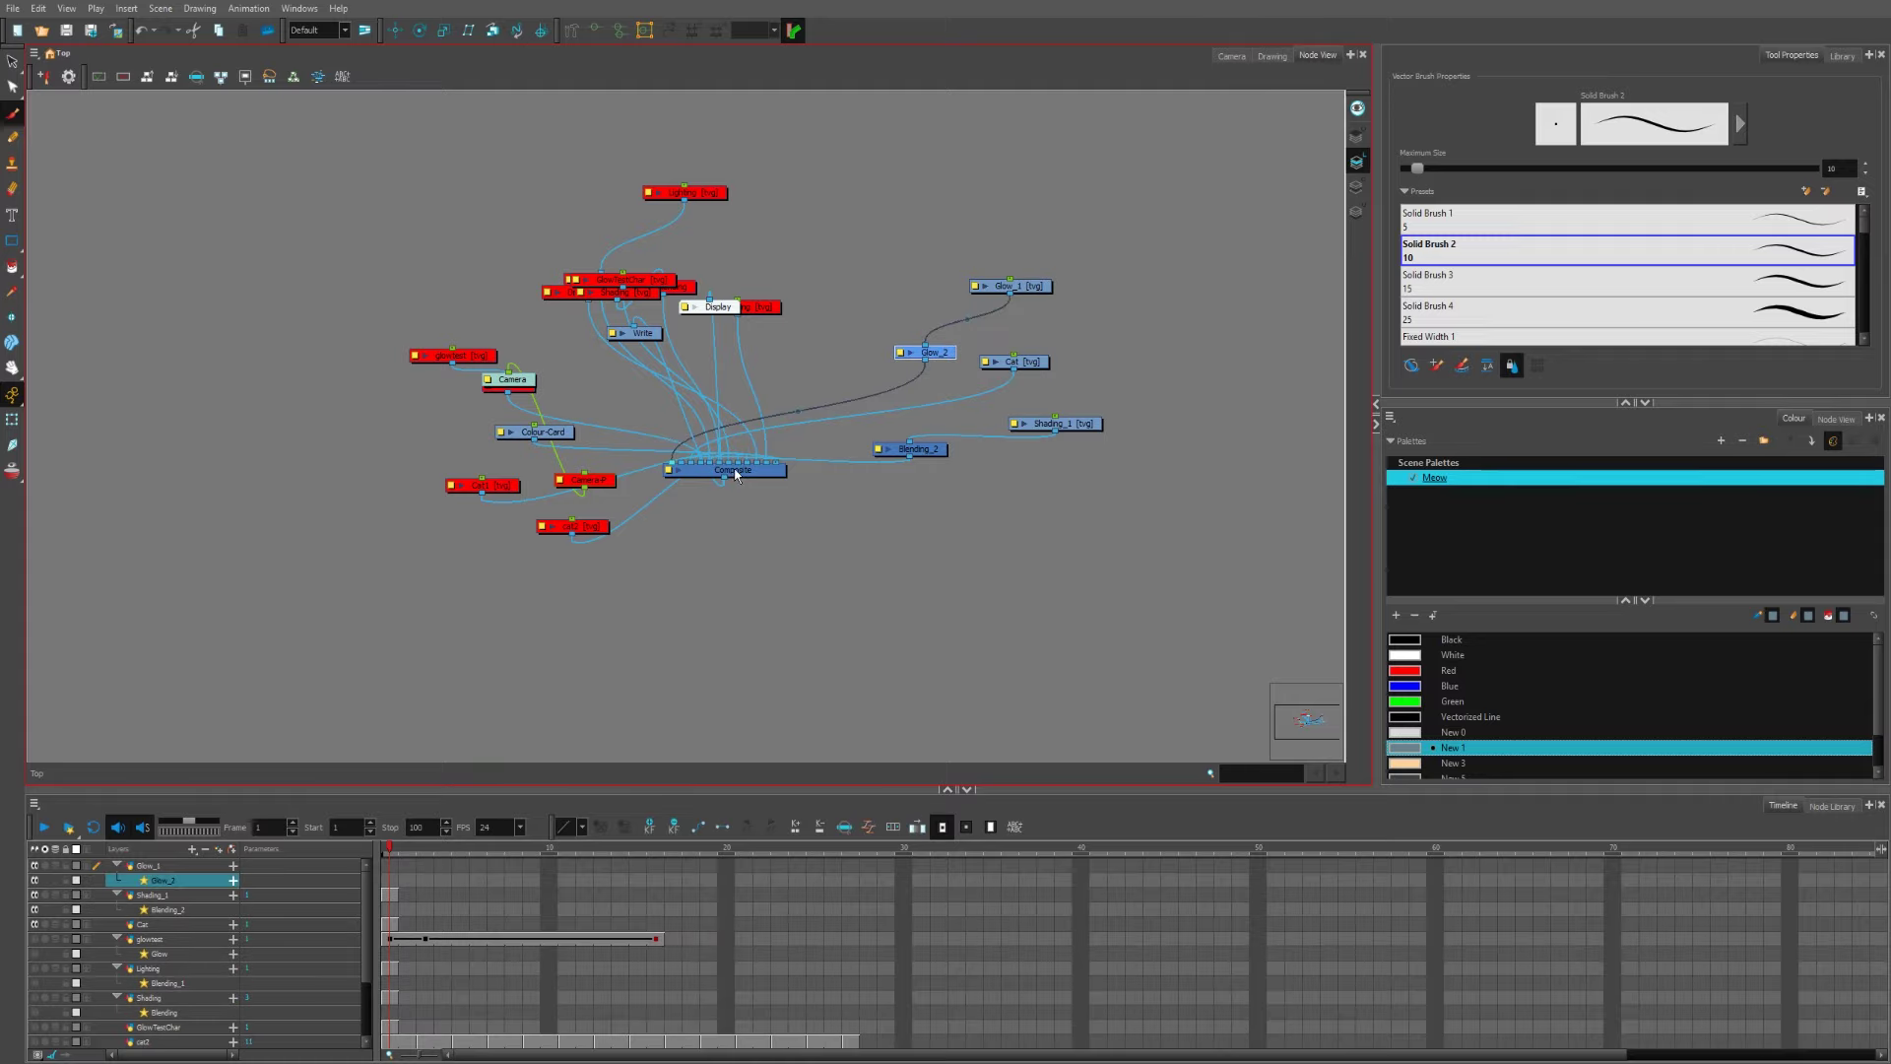
Step: Return to the camera view and sample the orange iris colour, New 24, as the brush colour
click(1231, 56)
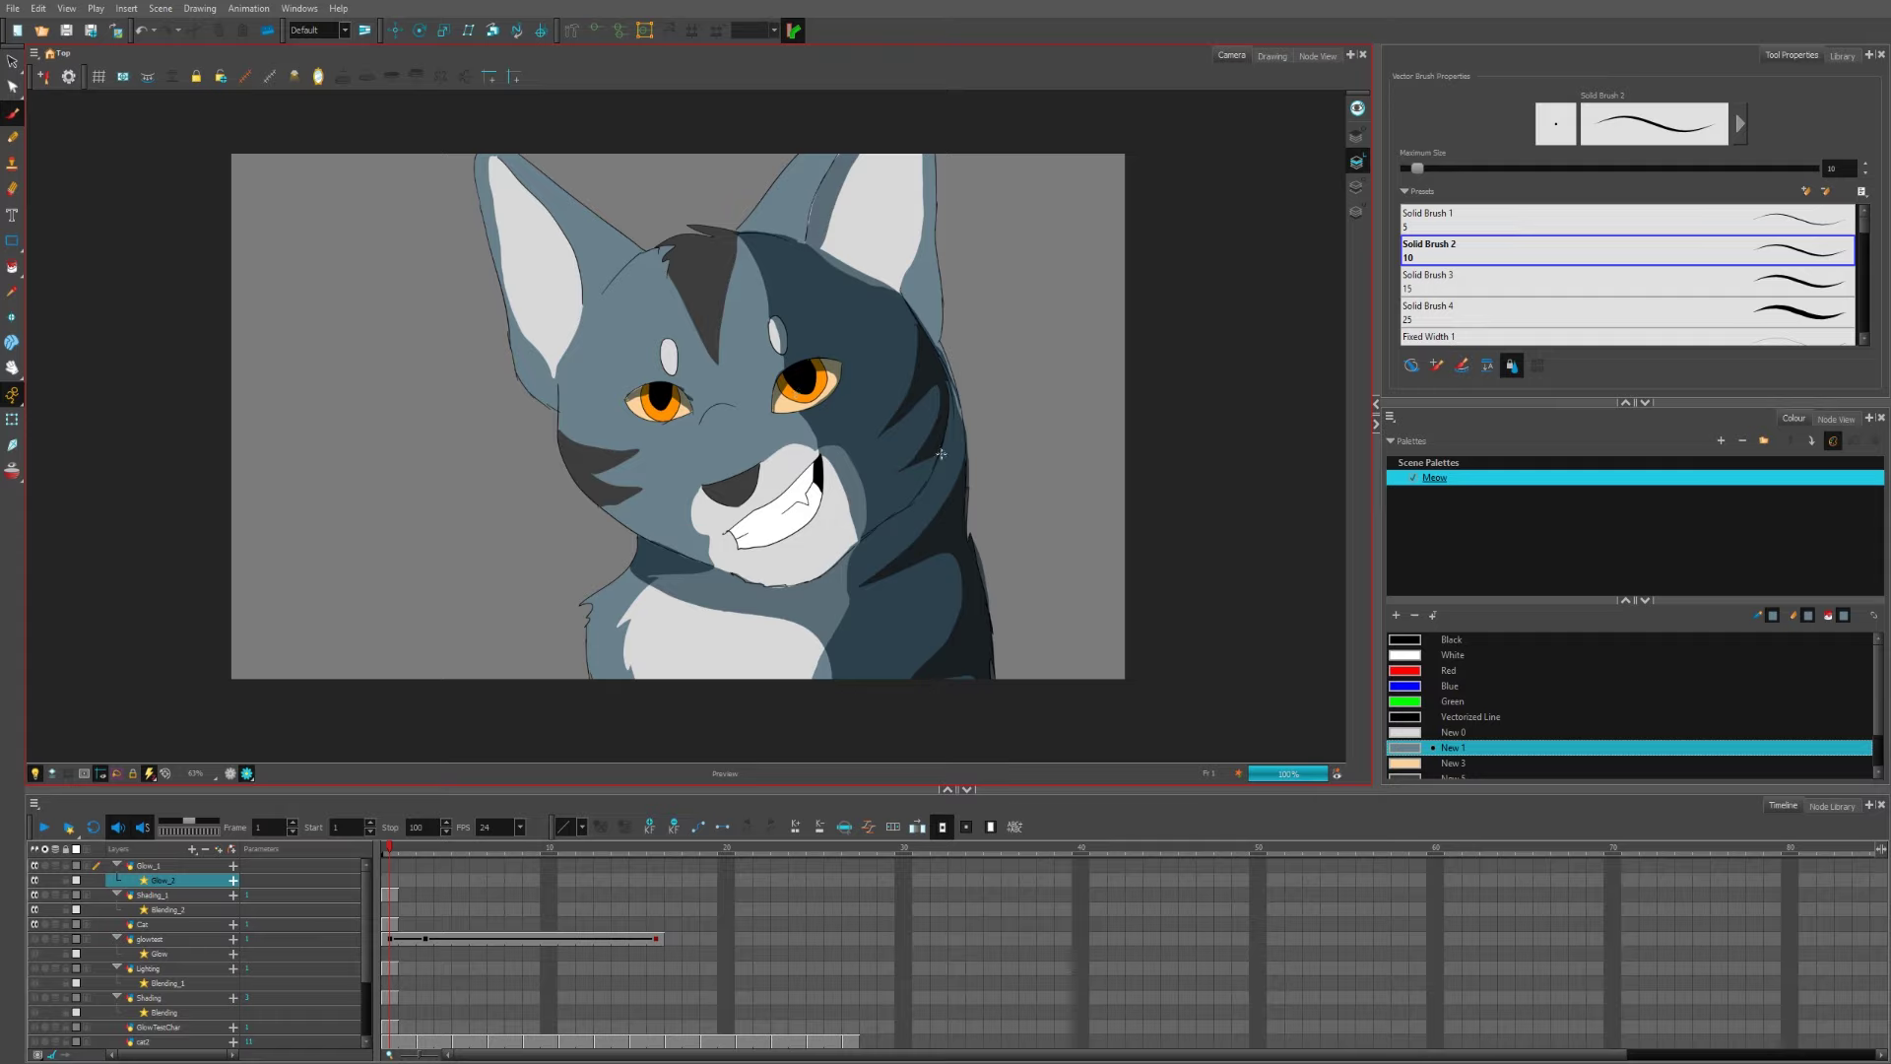
scroll(1672, 687, down, 1)
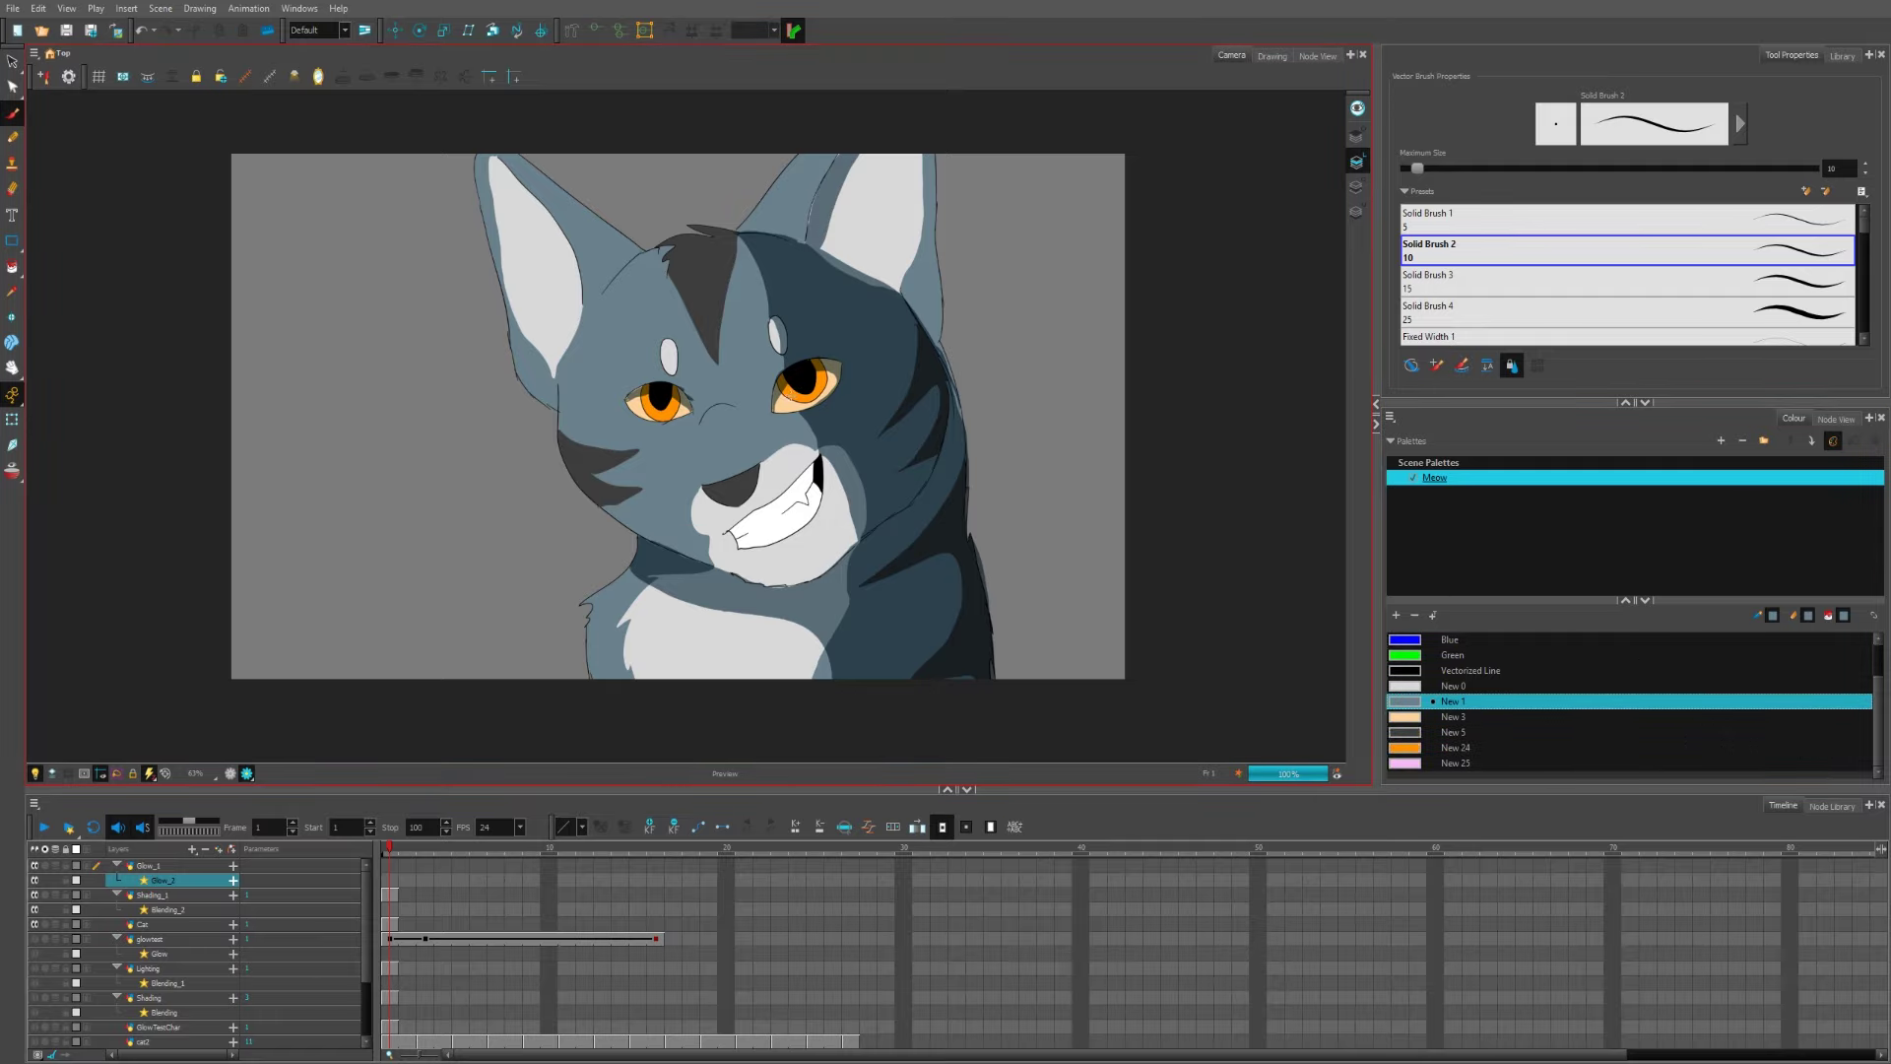
key(alt+d)
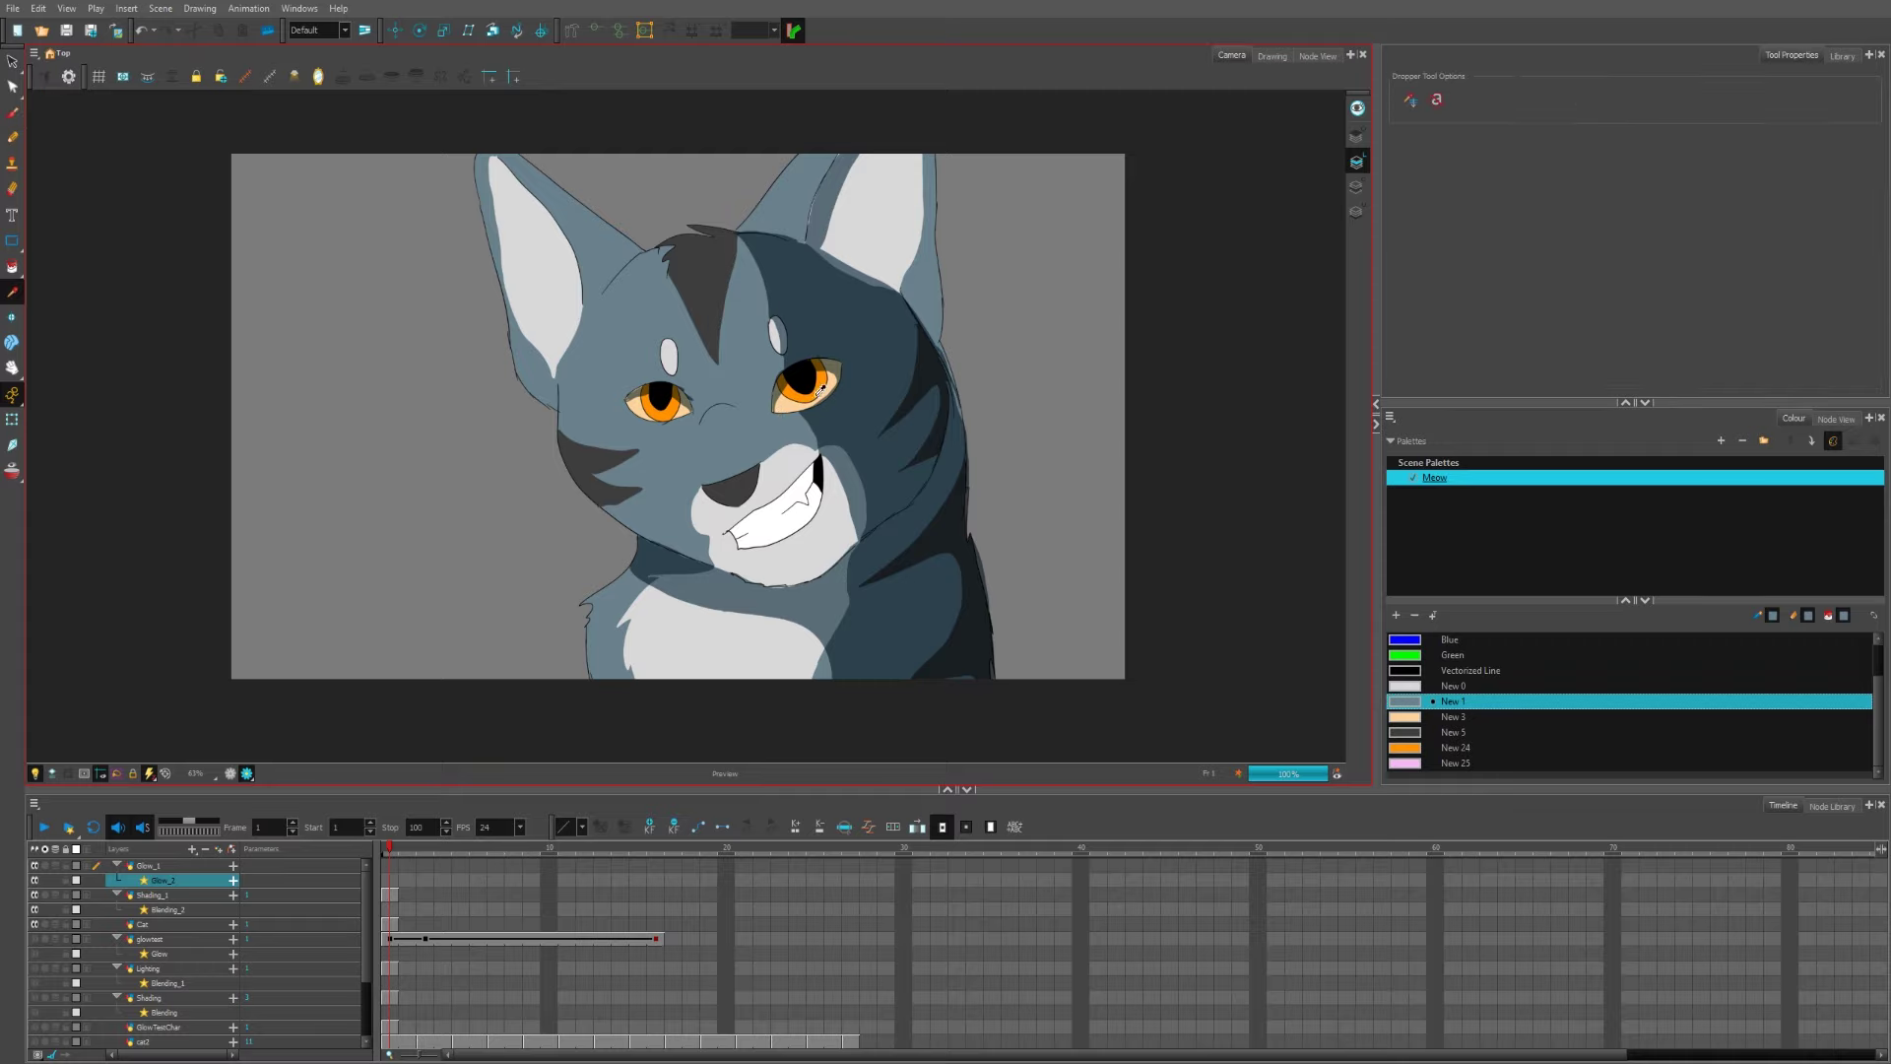
click(823, 386)
key(alt+b)
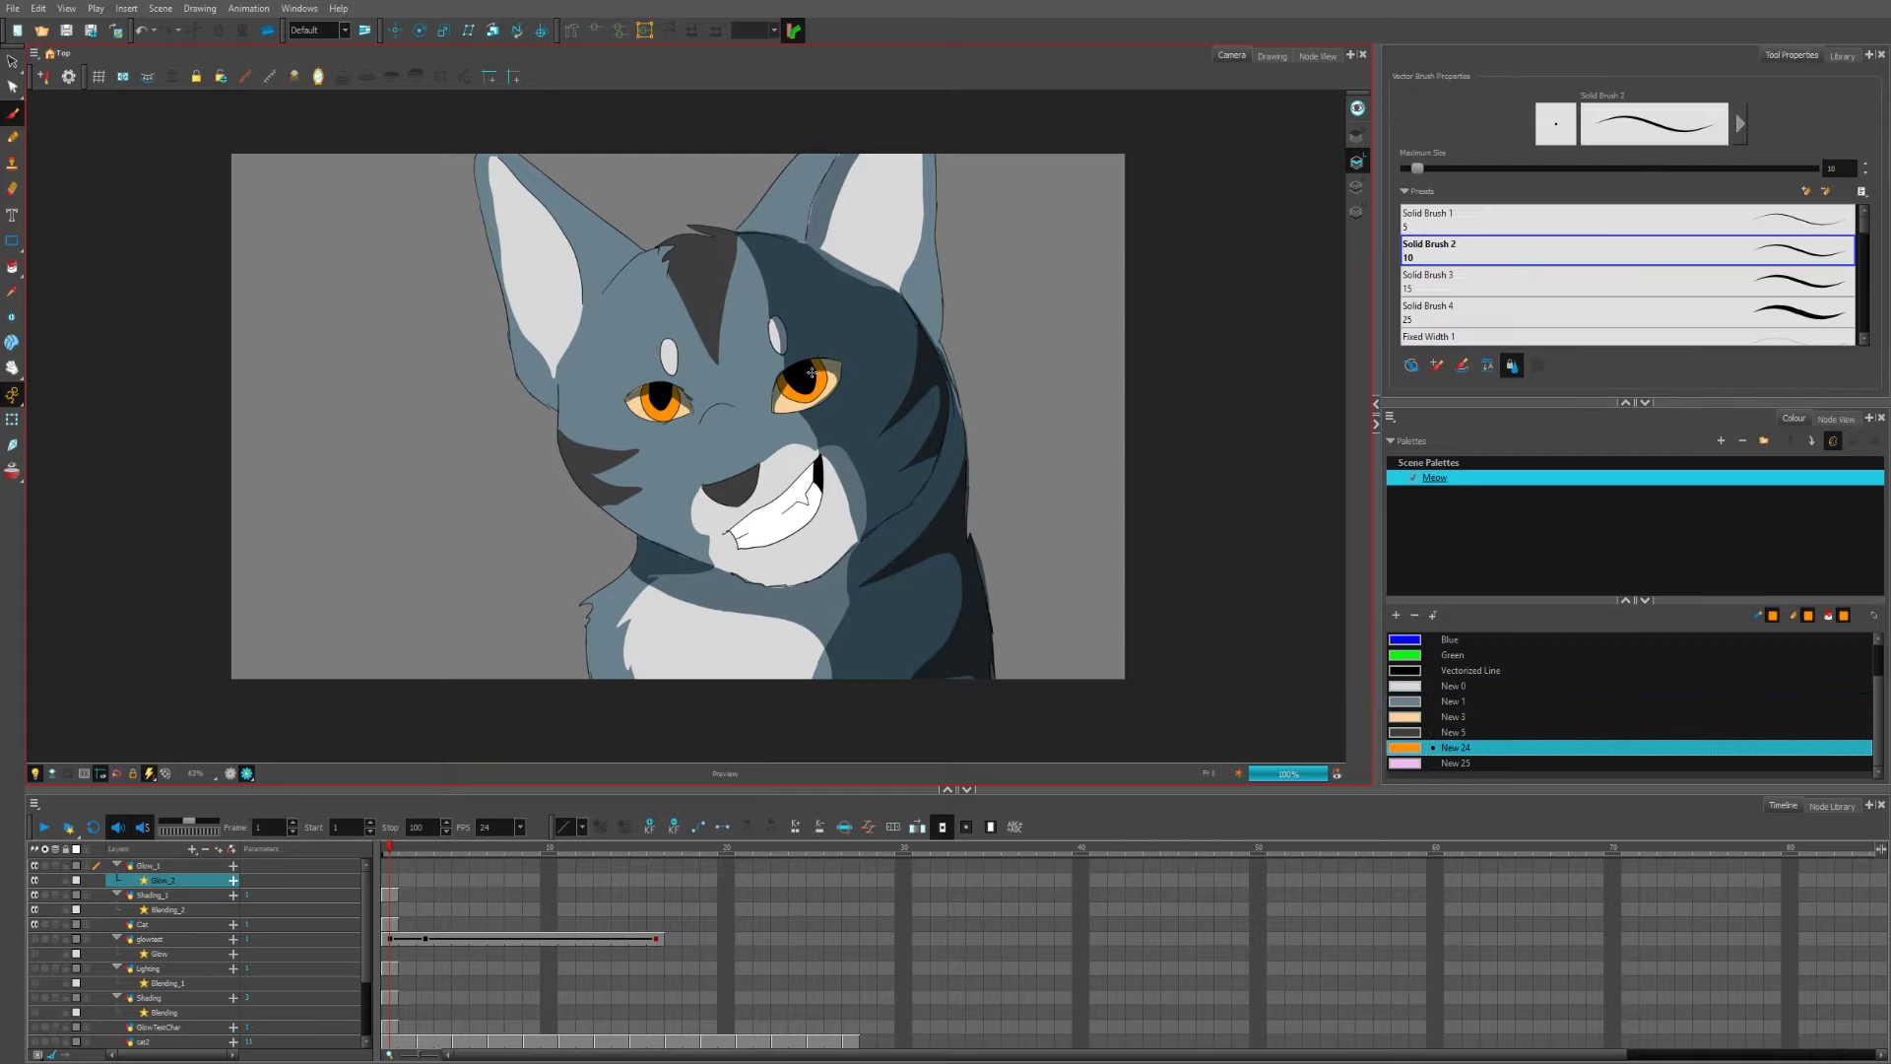
Step: Paint small New 24 orange strokes inside both eyes on the Glow_1 layer, undoing the first attempts
click(806, 388)
drag(805, 390, 808, 381)
key(ctrl+z)
key(ctrl+z)
drag(657, 401, 664, 402)
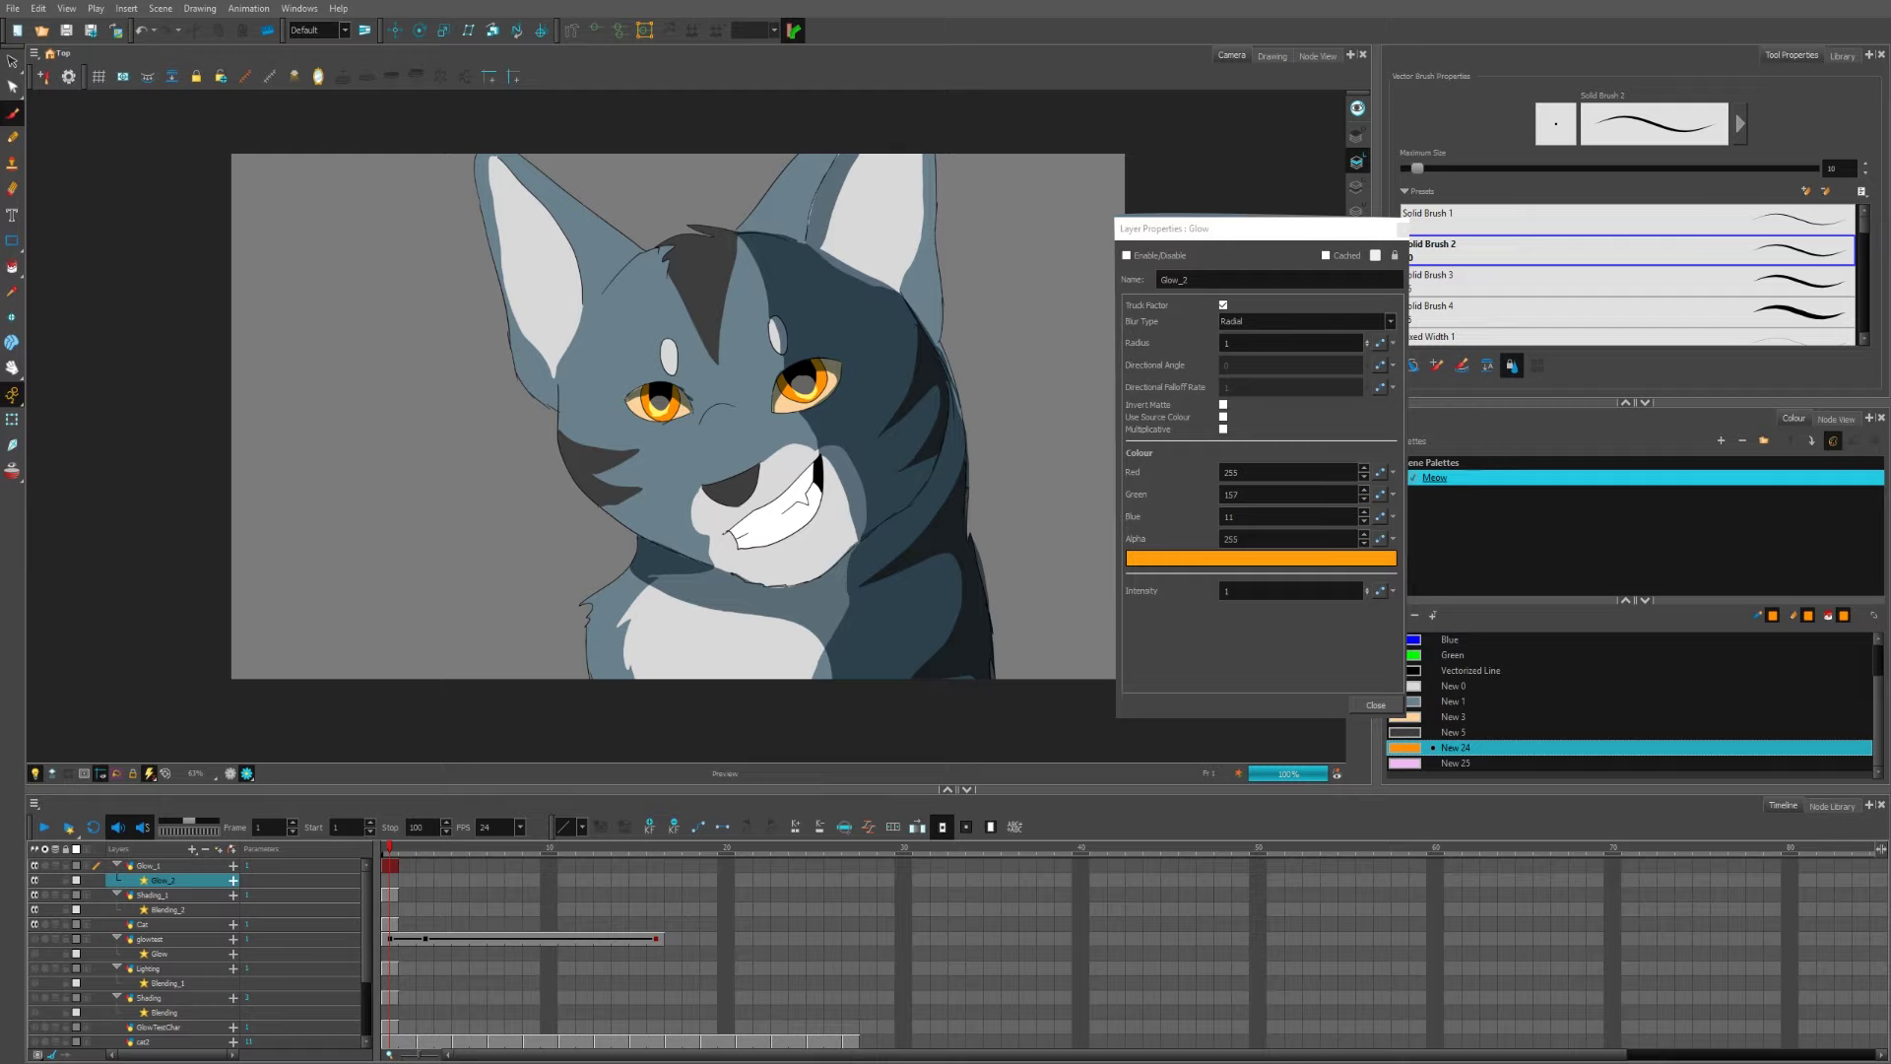
Step: Set the Glow effect's radius to 10 and its colour to red 255, green 145, blue 0
click(1319, 347)
text(10)
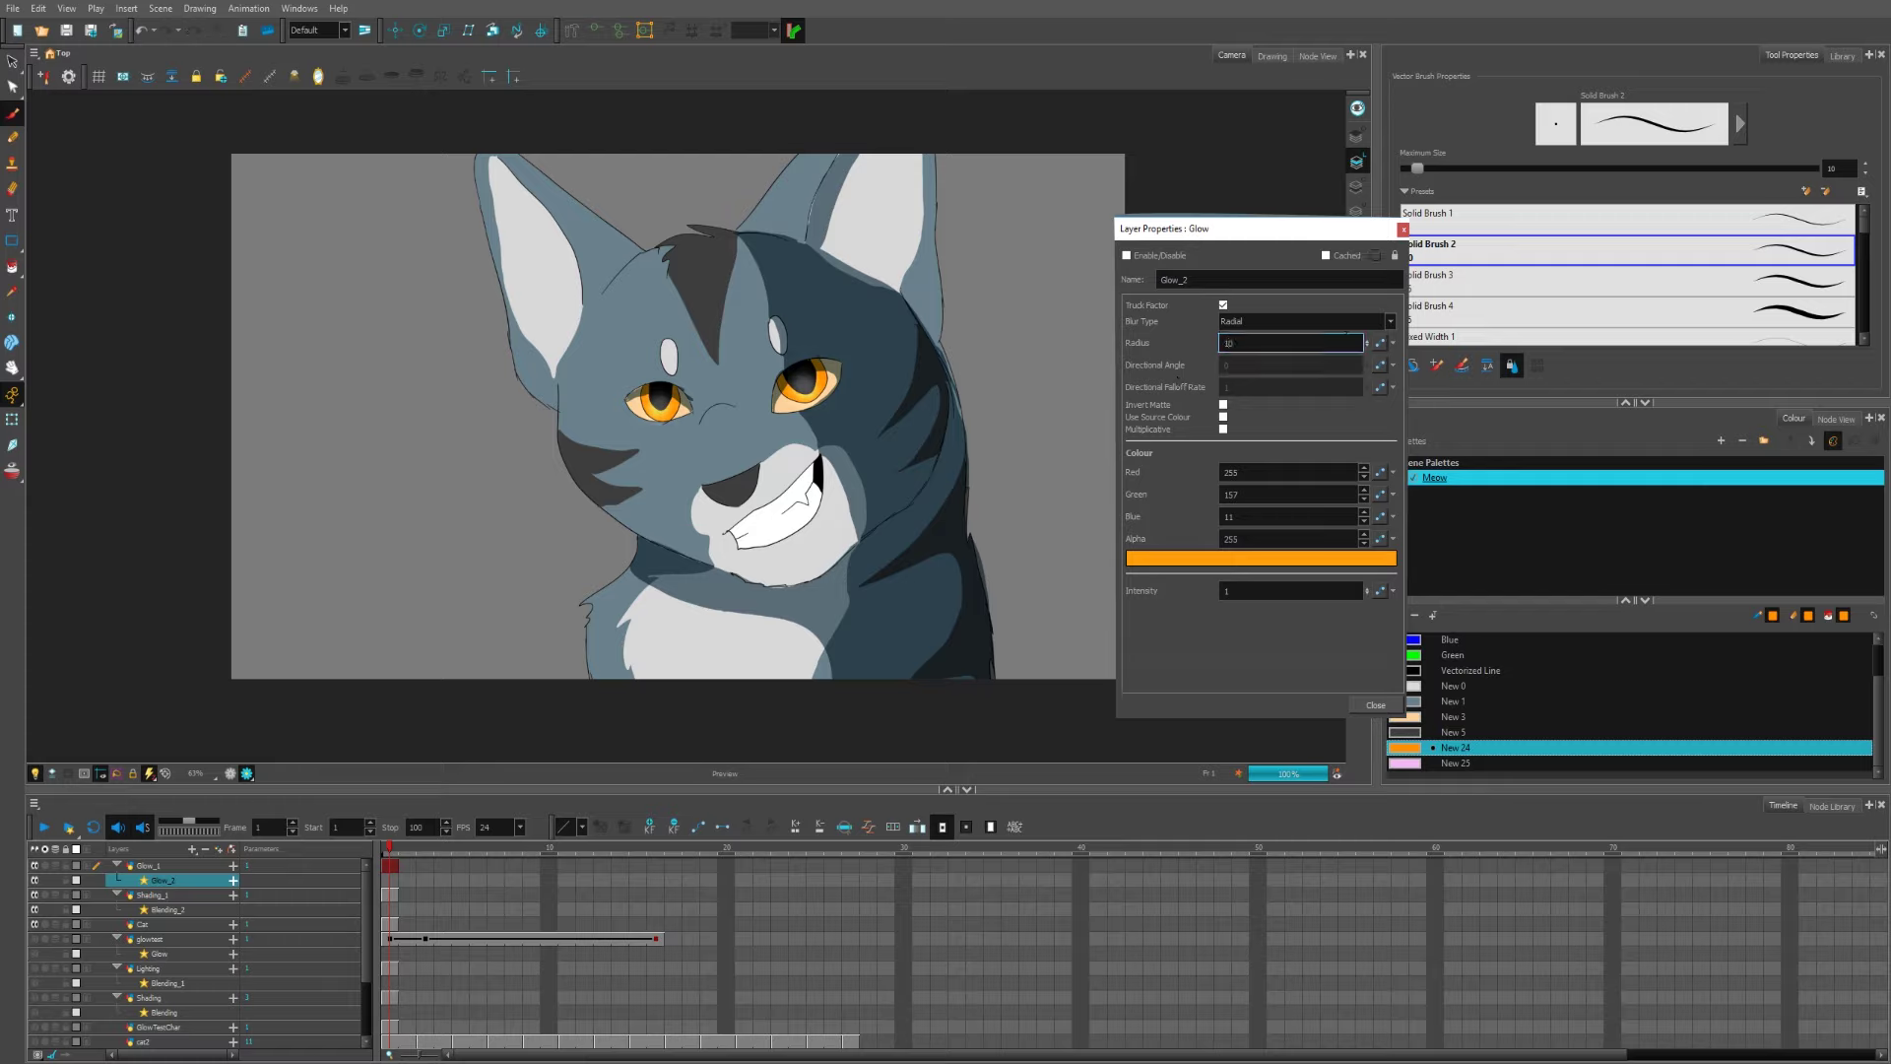
click(1322, 565)
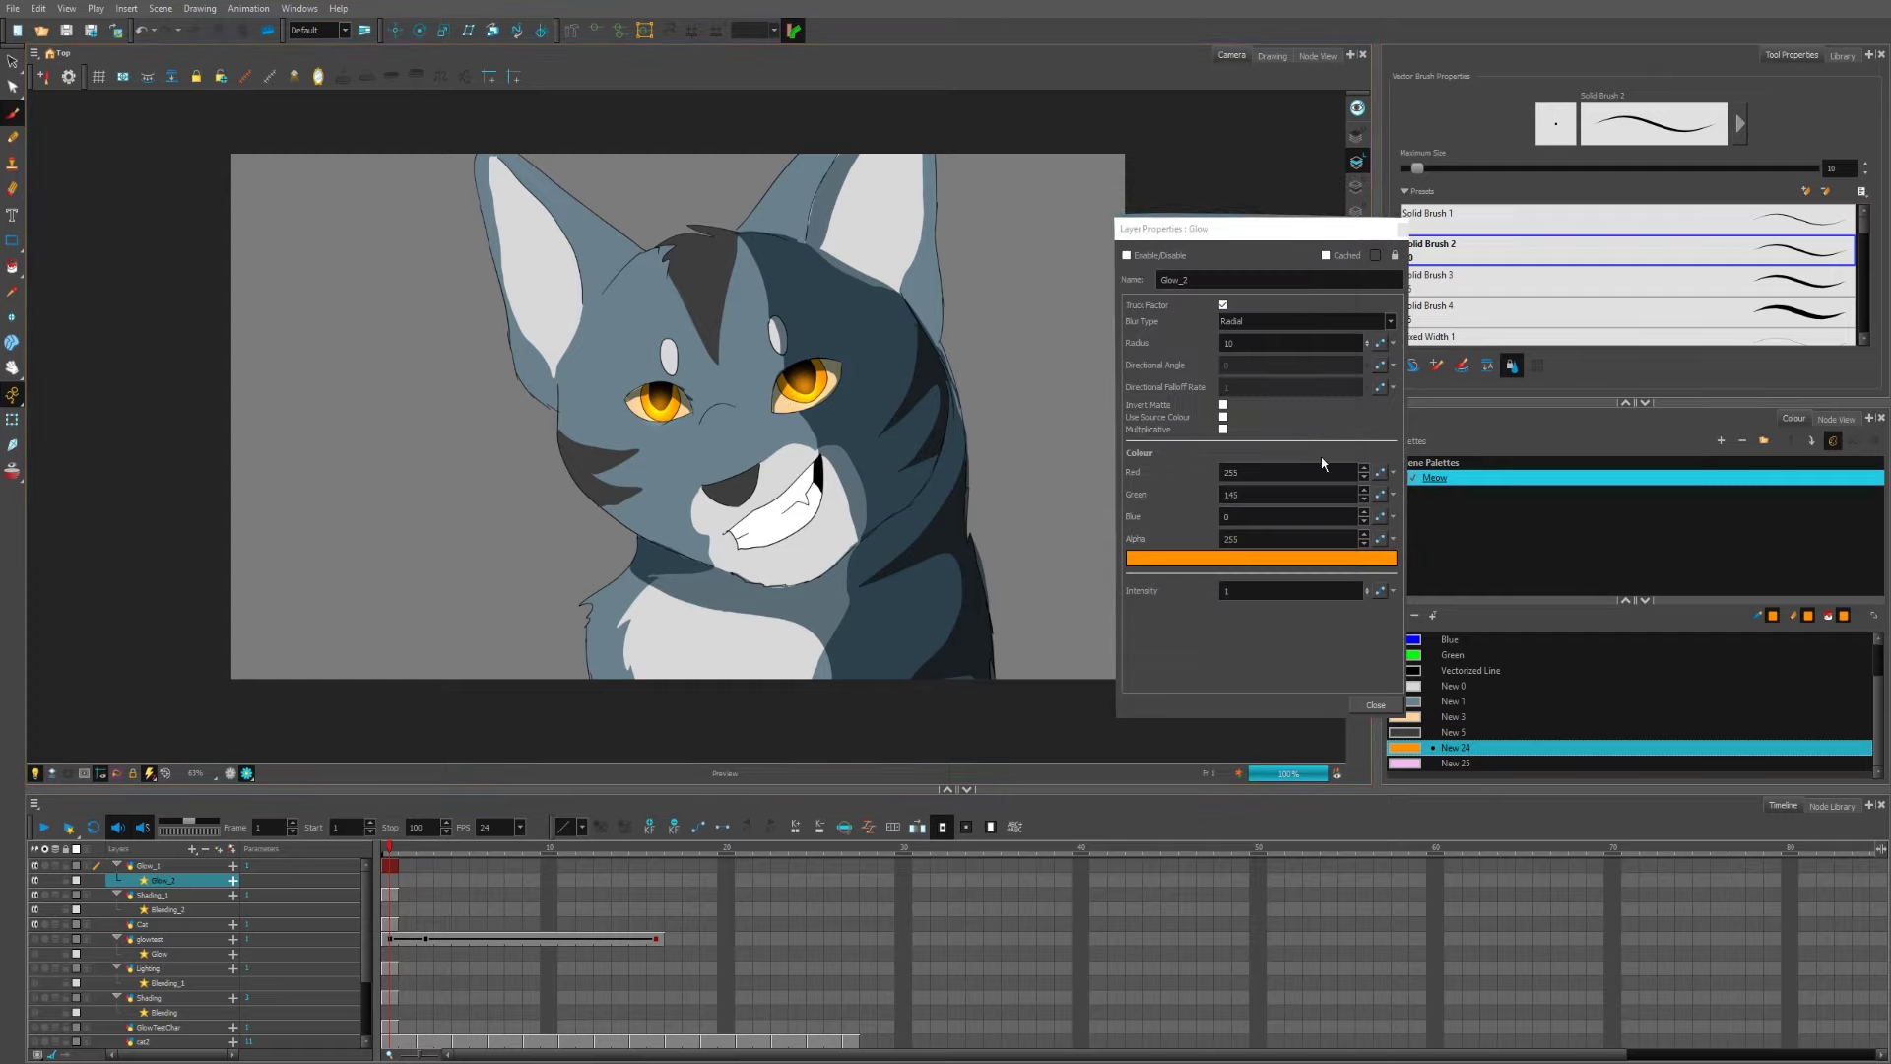
Step: Enable Use Source Colour for the Glow effect, set its radius to 20, and close its layer properties
click(1223, 417)
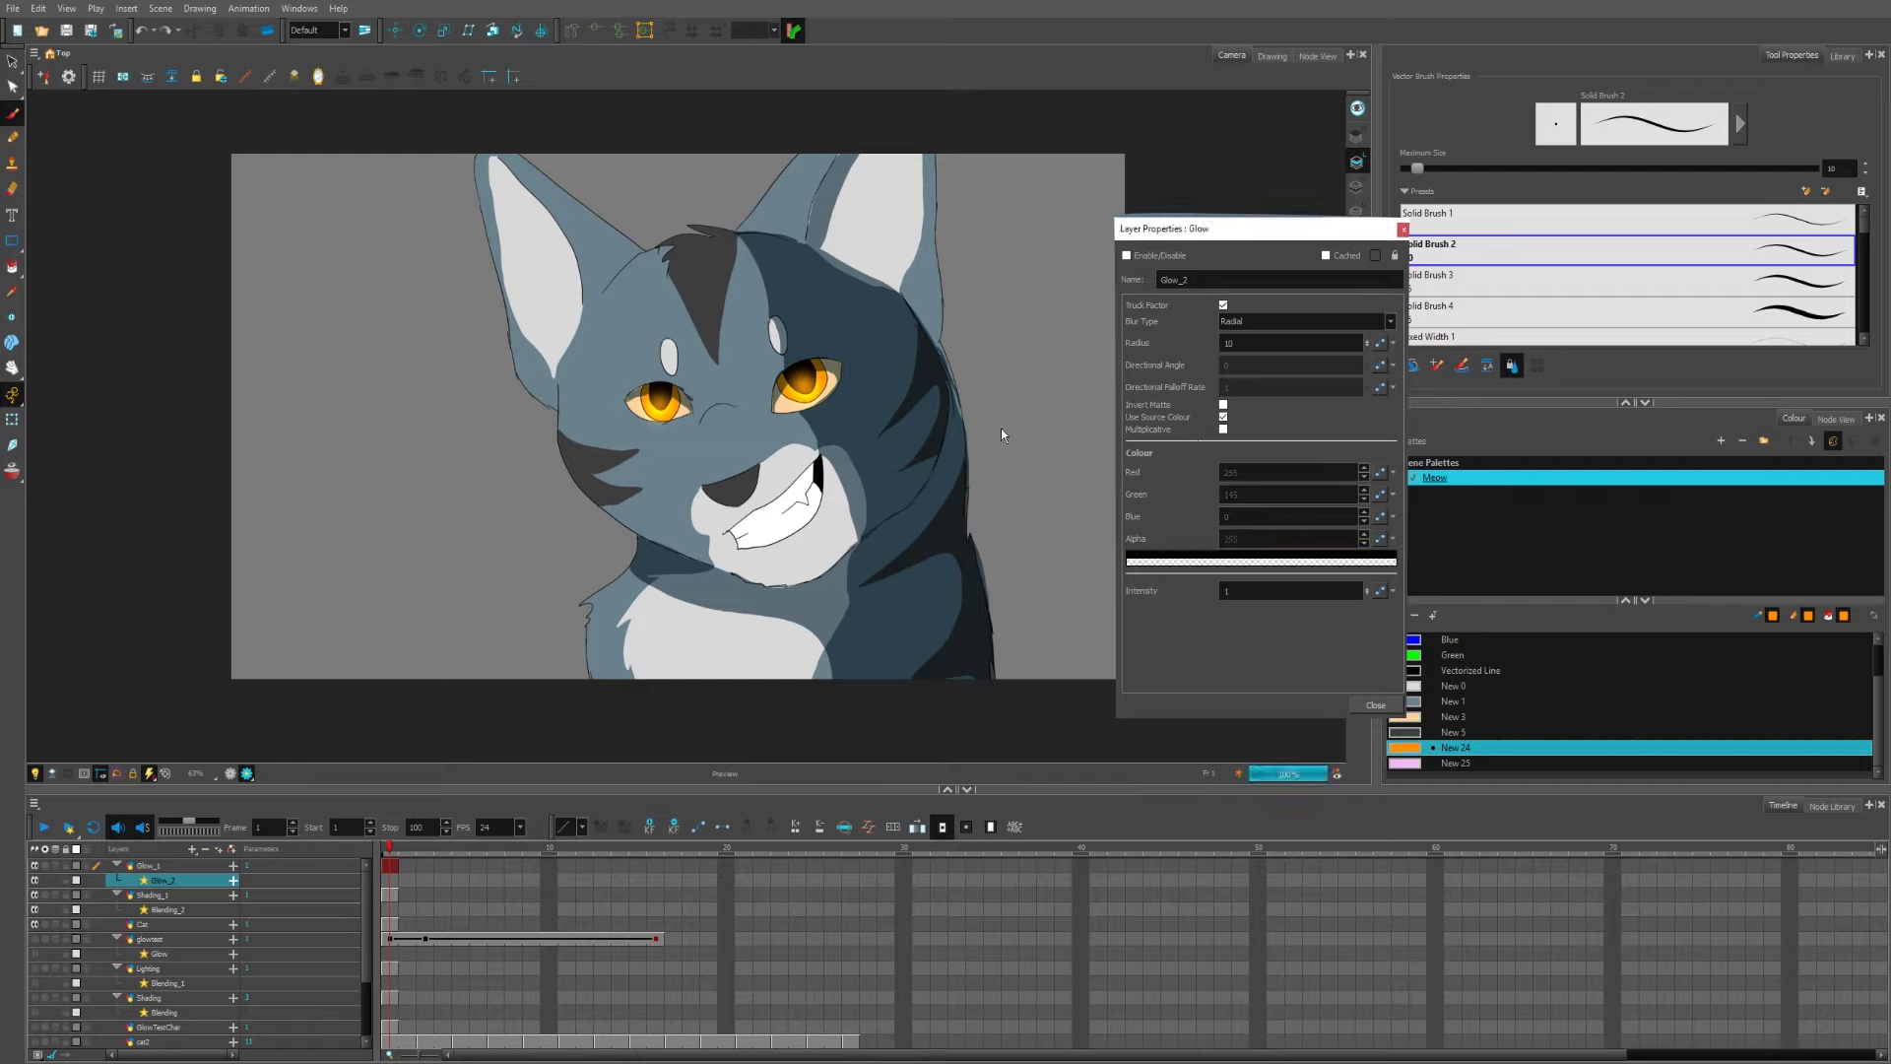
double_click(1243, 342)
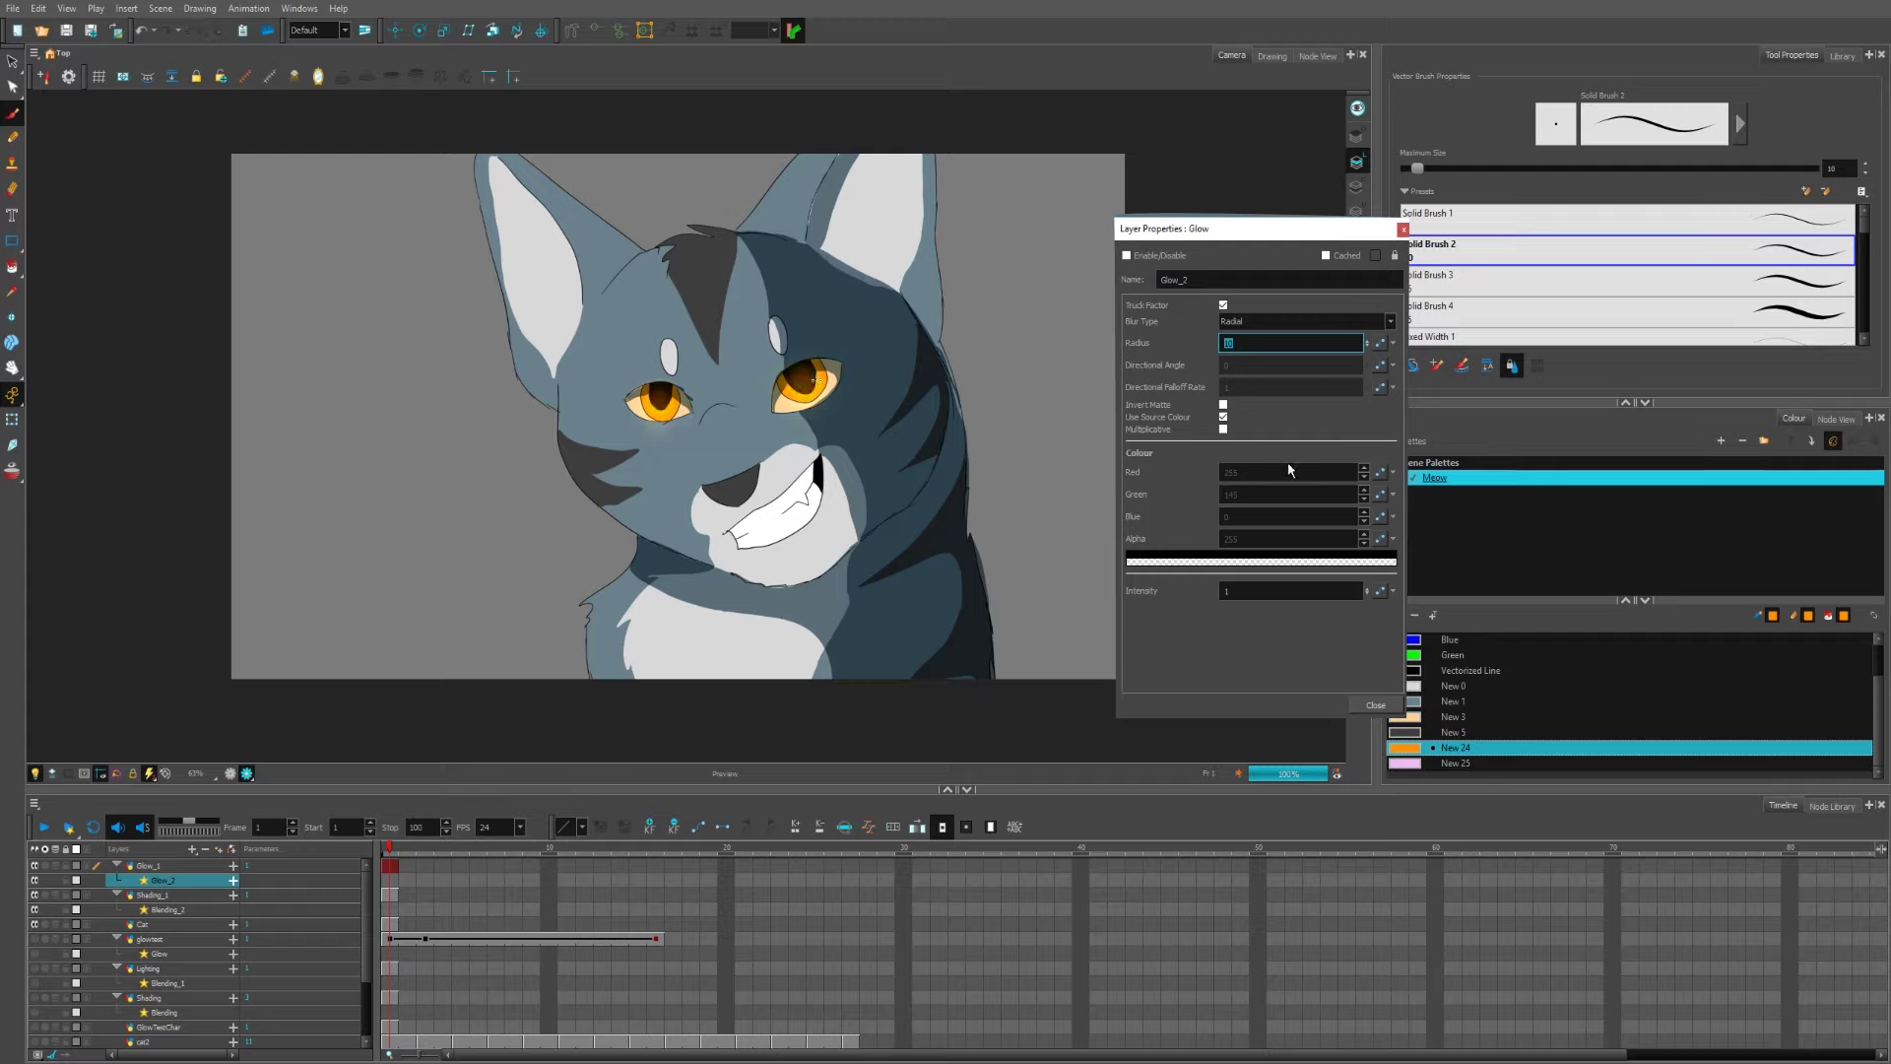
text(20)
key(Return)
click(1366, 707)
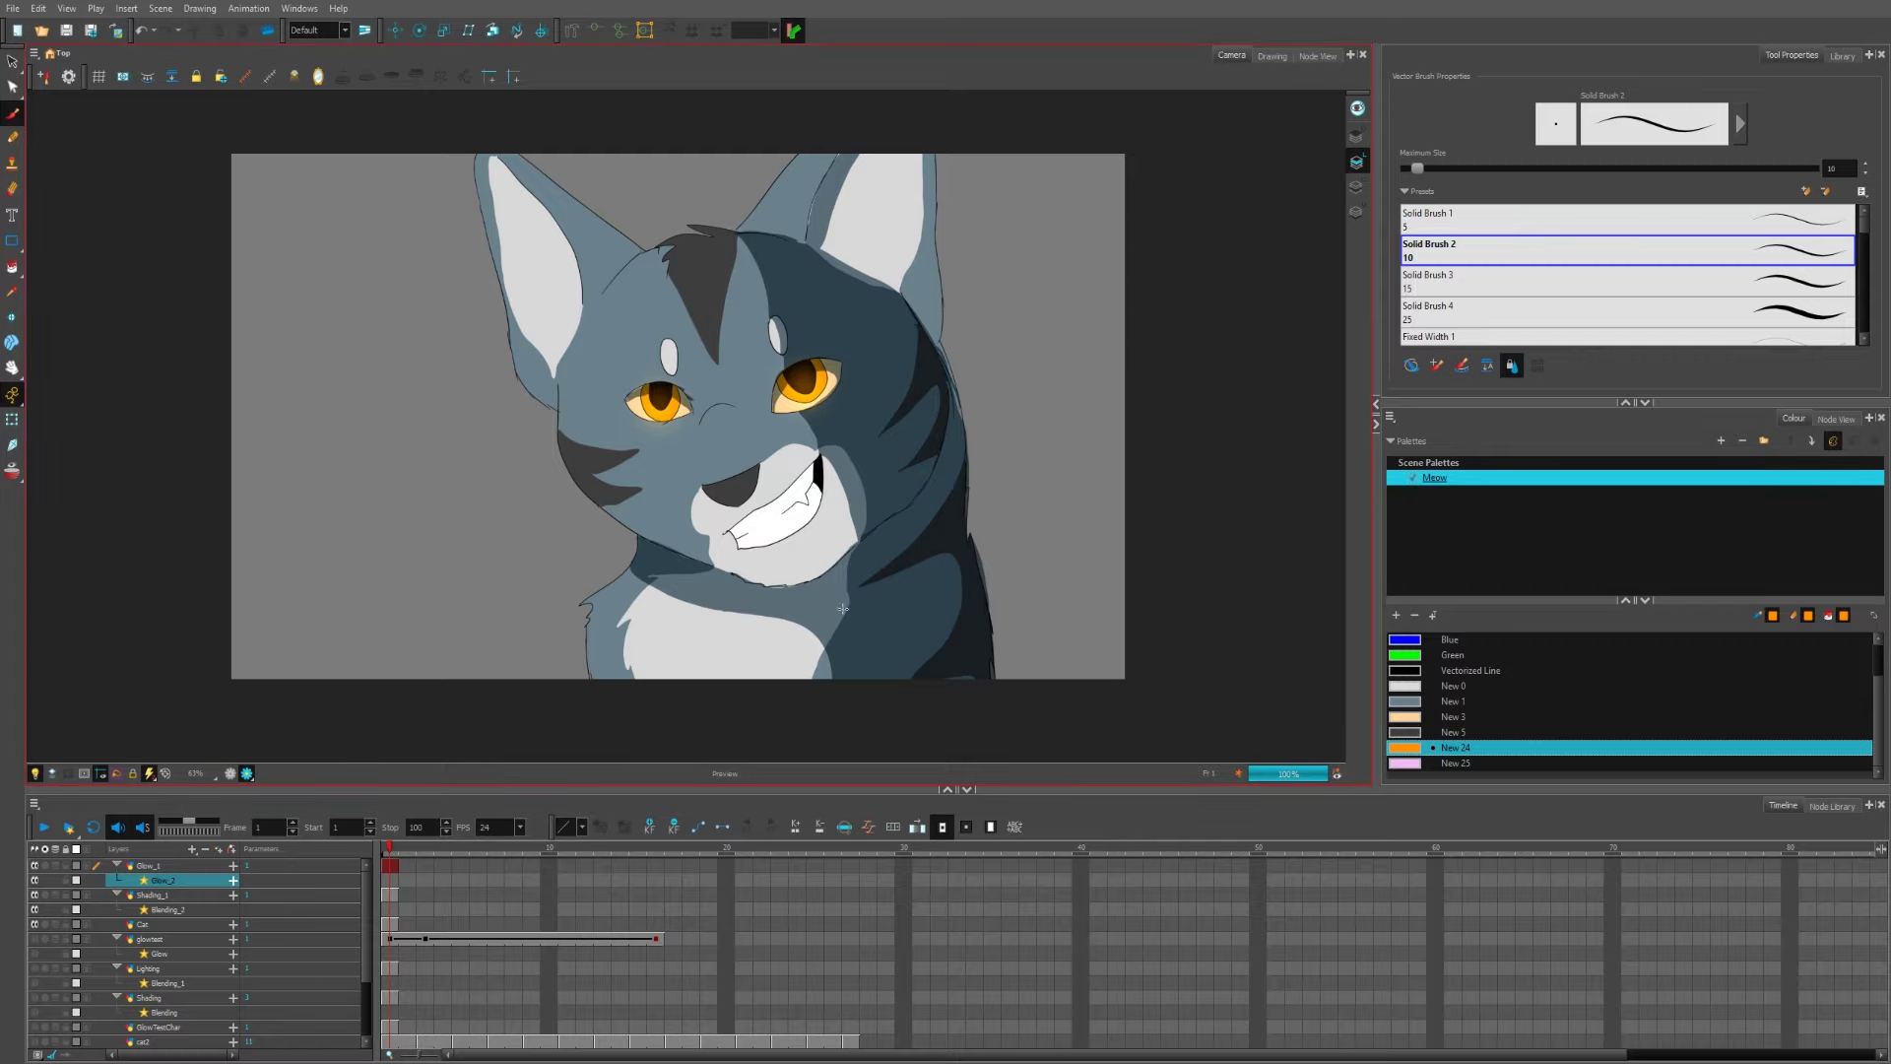
Step: Compare the eyes with the Glow_2 effect and the Glow_1 layer off and on, and try a glowing stroke on the forehead
click(36, 879)
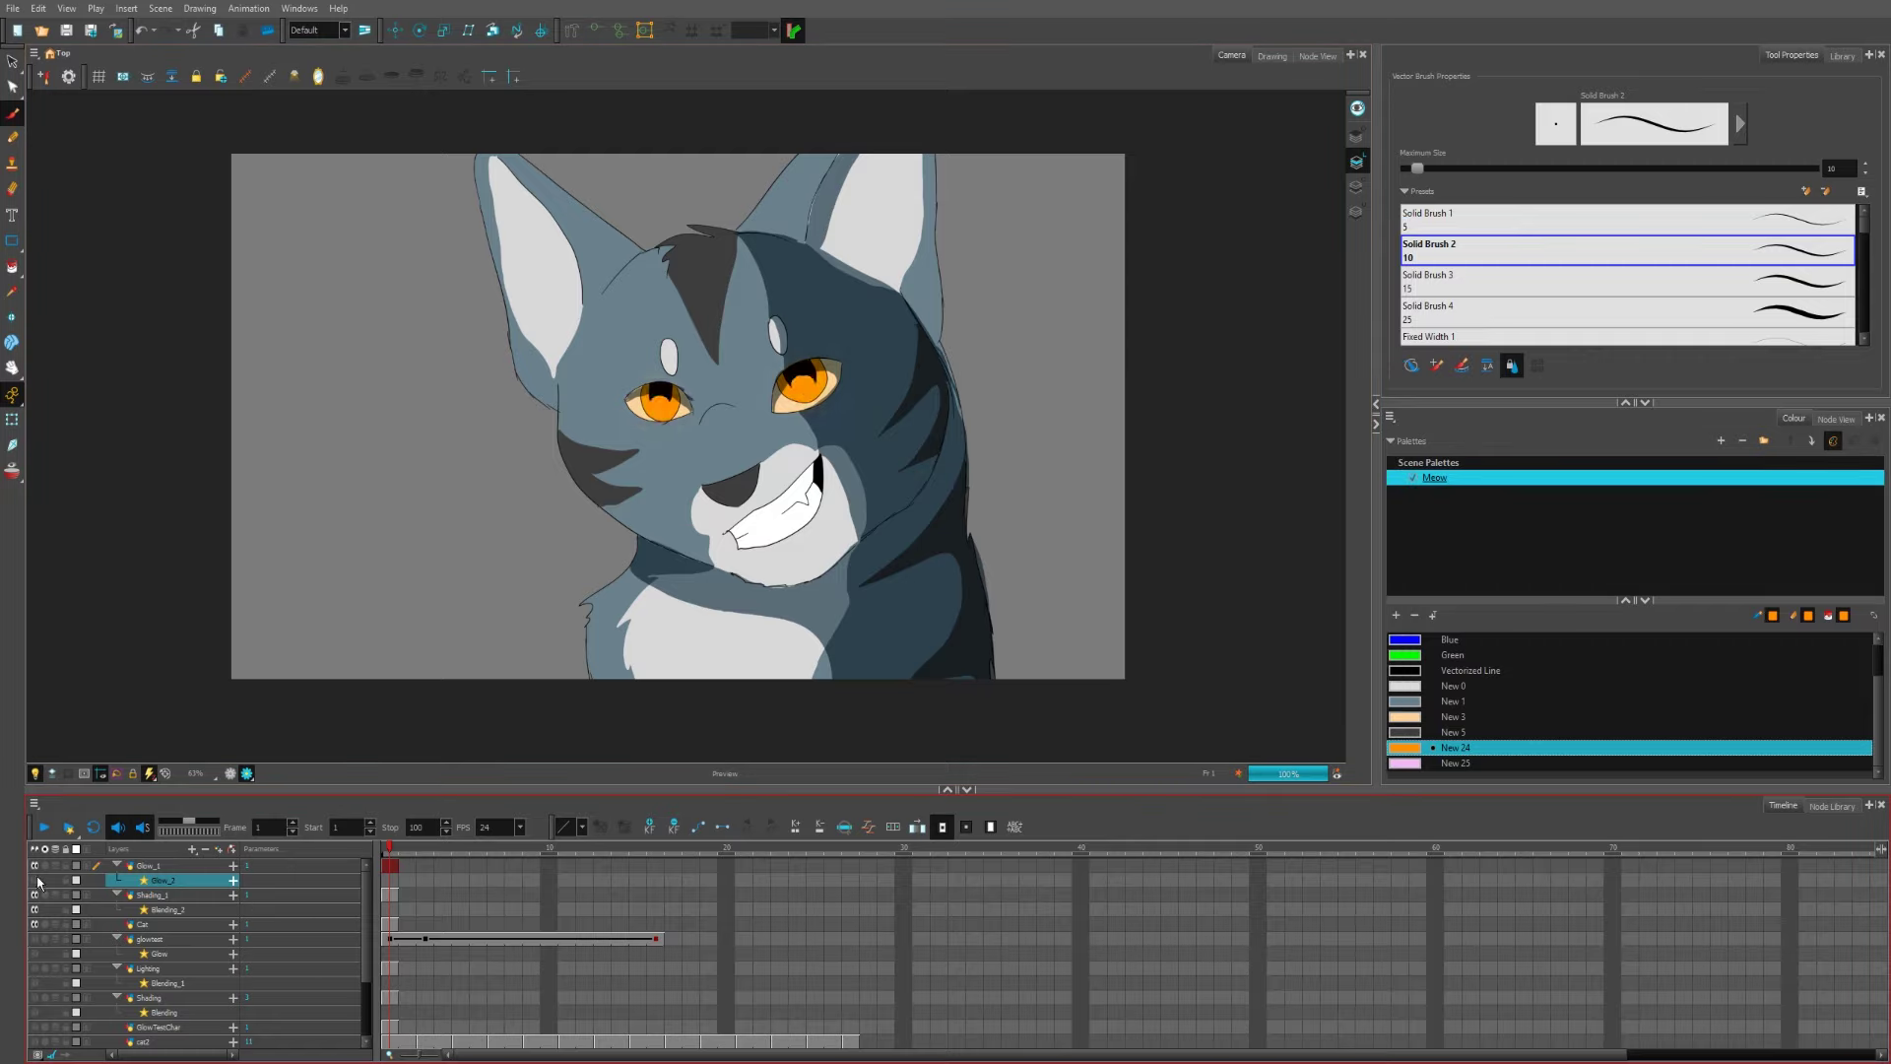
click(35, 879)
click(34, 868)
click(33, 869)
click(34, 868)
click(34, 867)
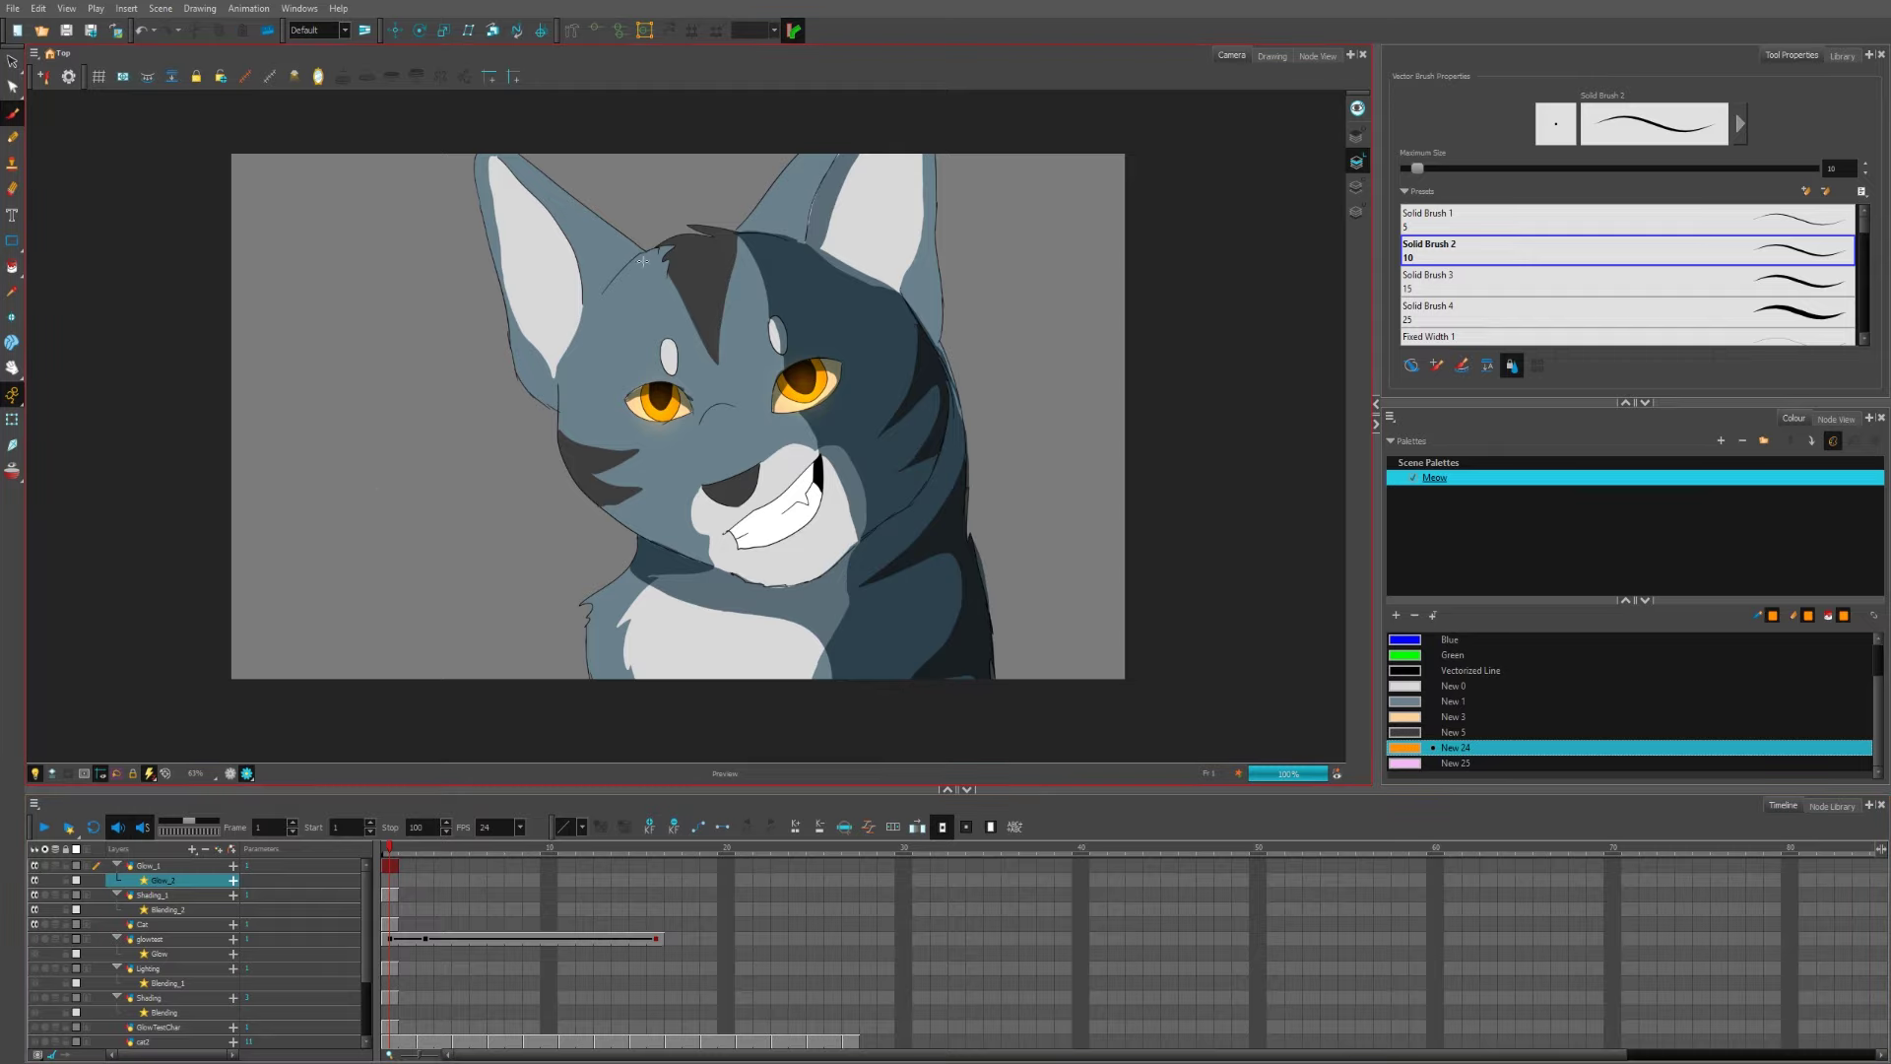
mouse_move(642, 261)
mouse_down()
mouse_move(601, 296)
mouse_move(615, 325)
mouse_up()
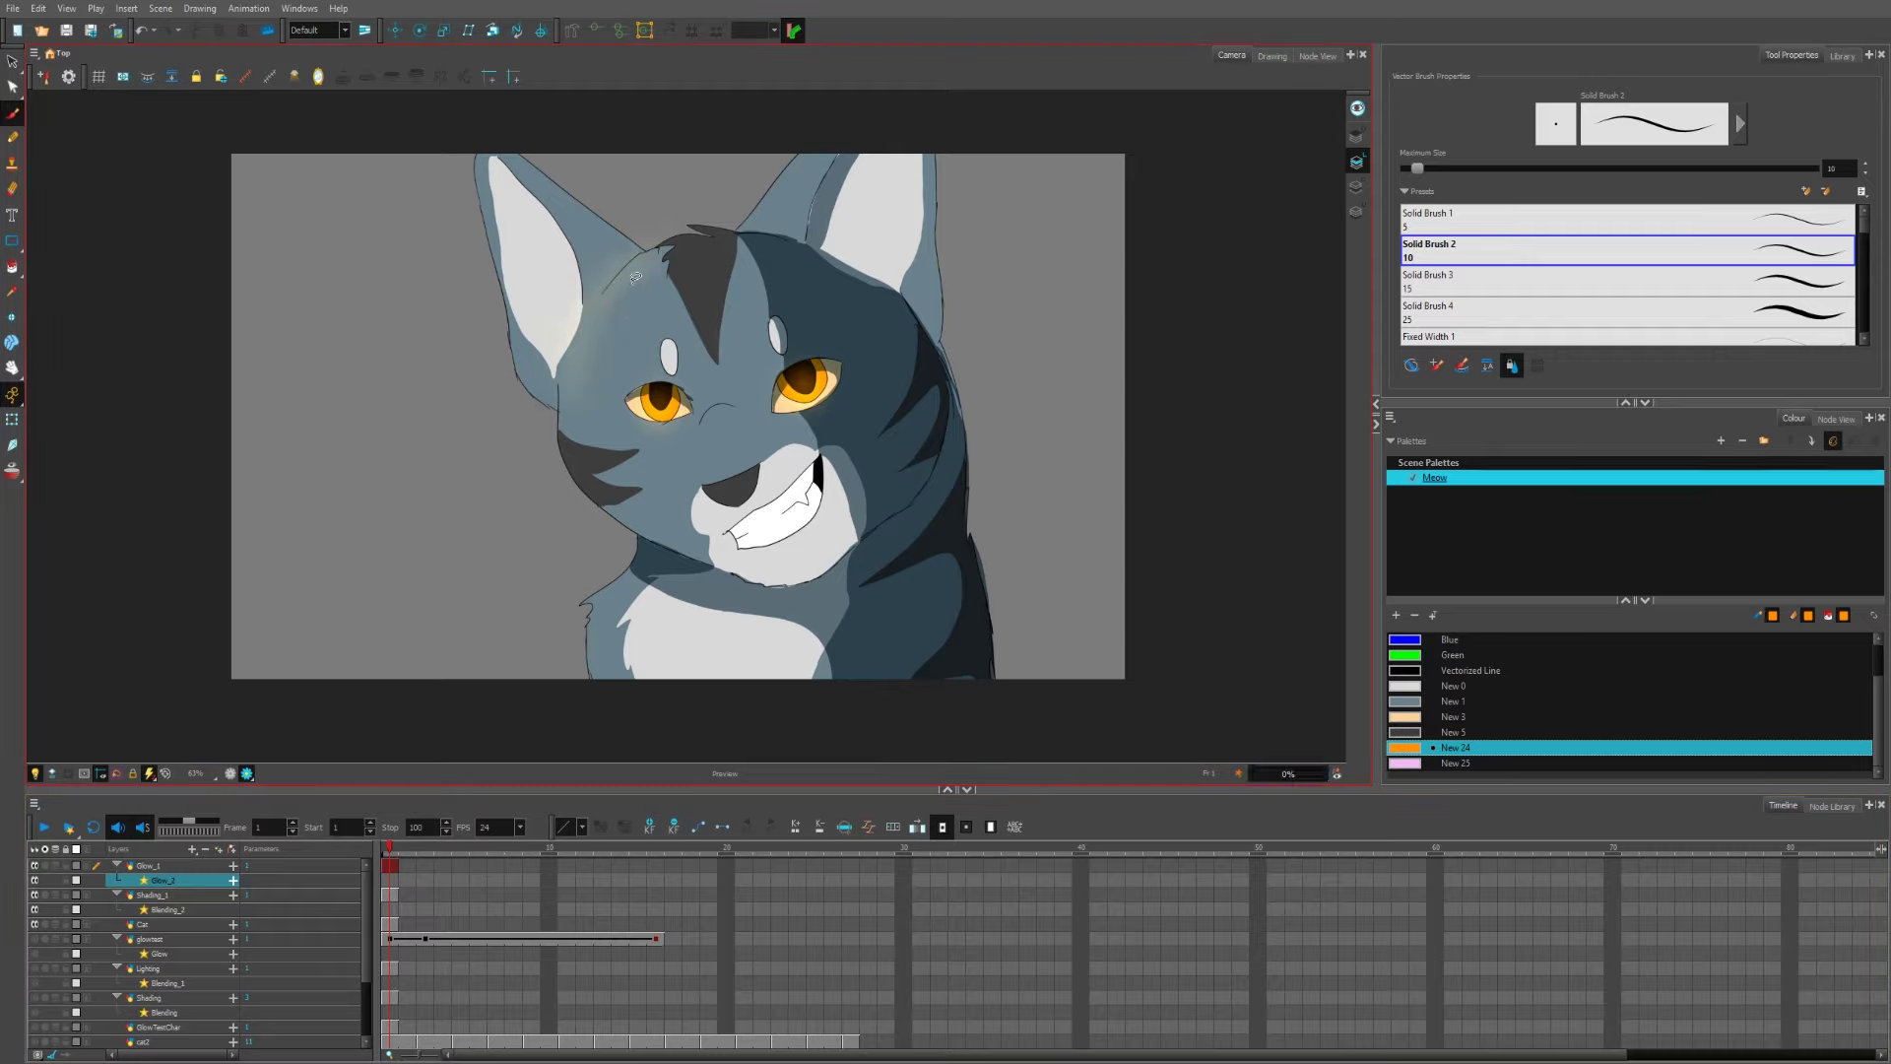
key(ctrl+z)
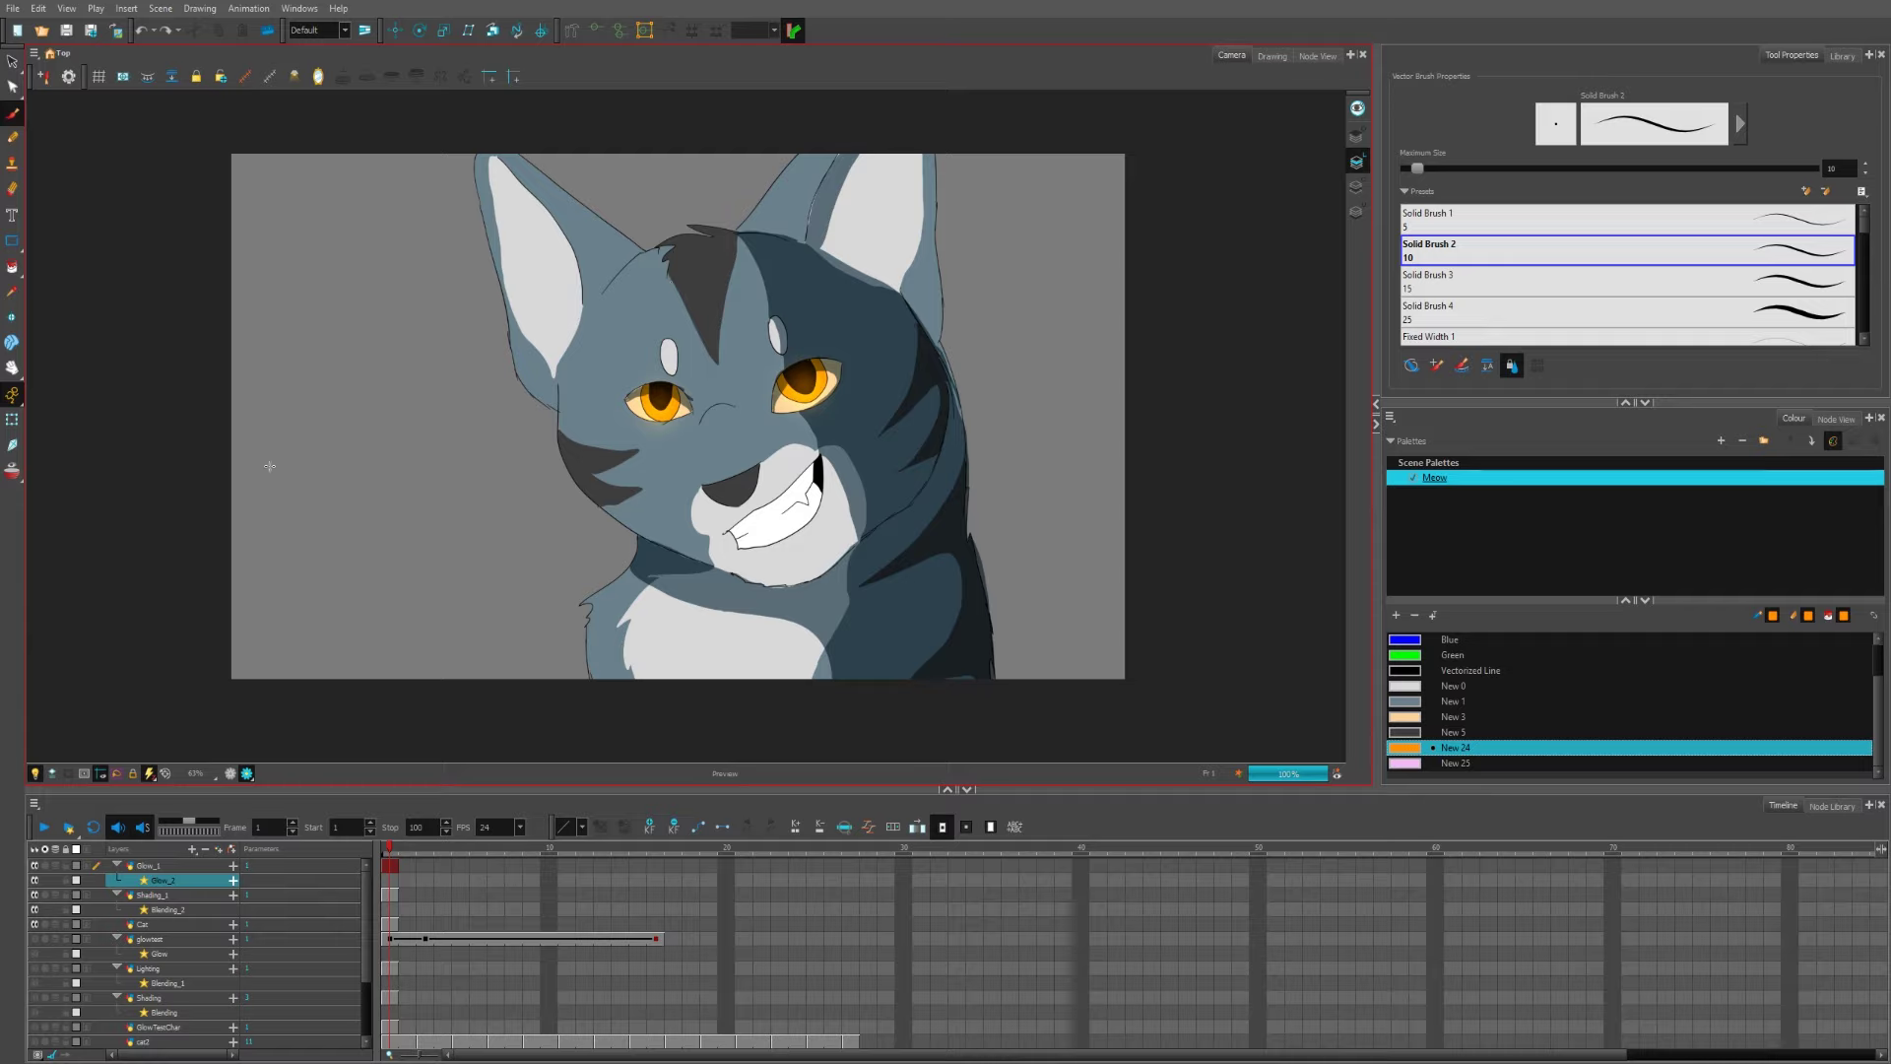
Step: On the Cat layer, draw the left and top edges of a lantern beside the cat with the Black colour
click(157, 894)
click(157, 924)
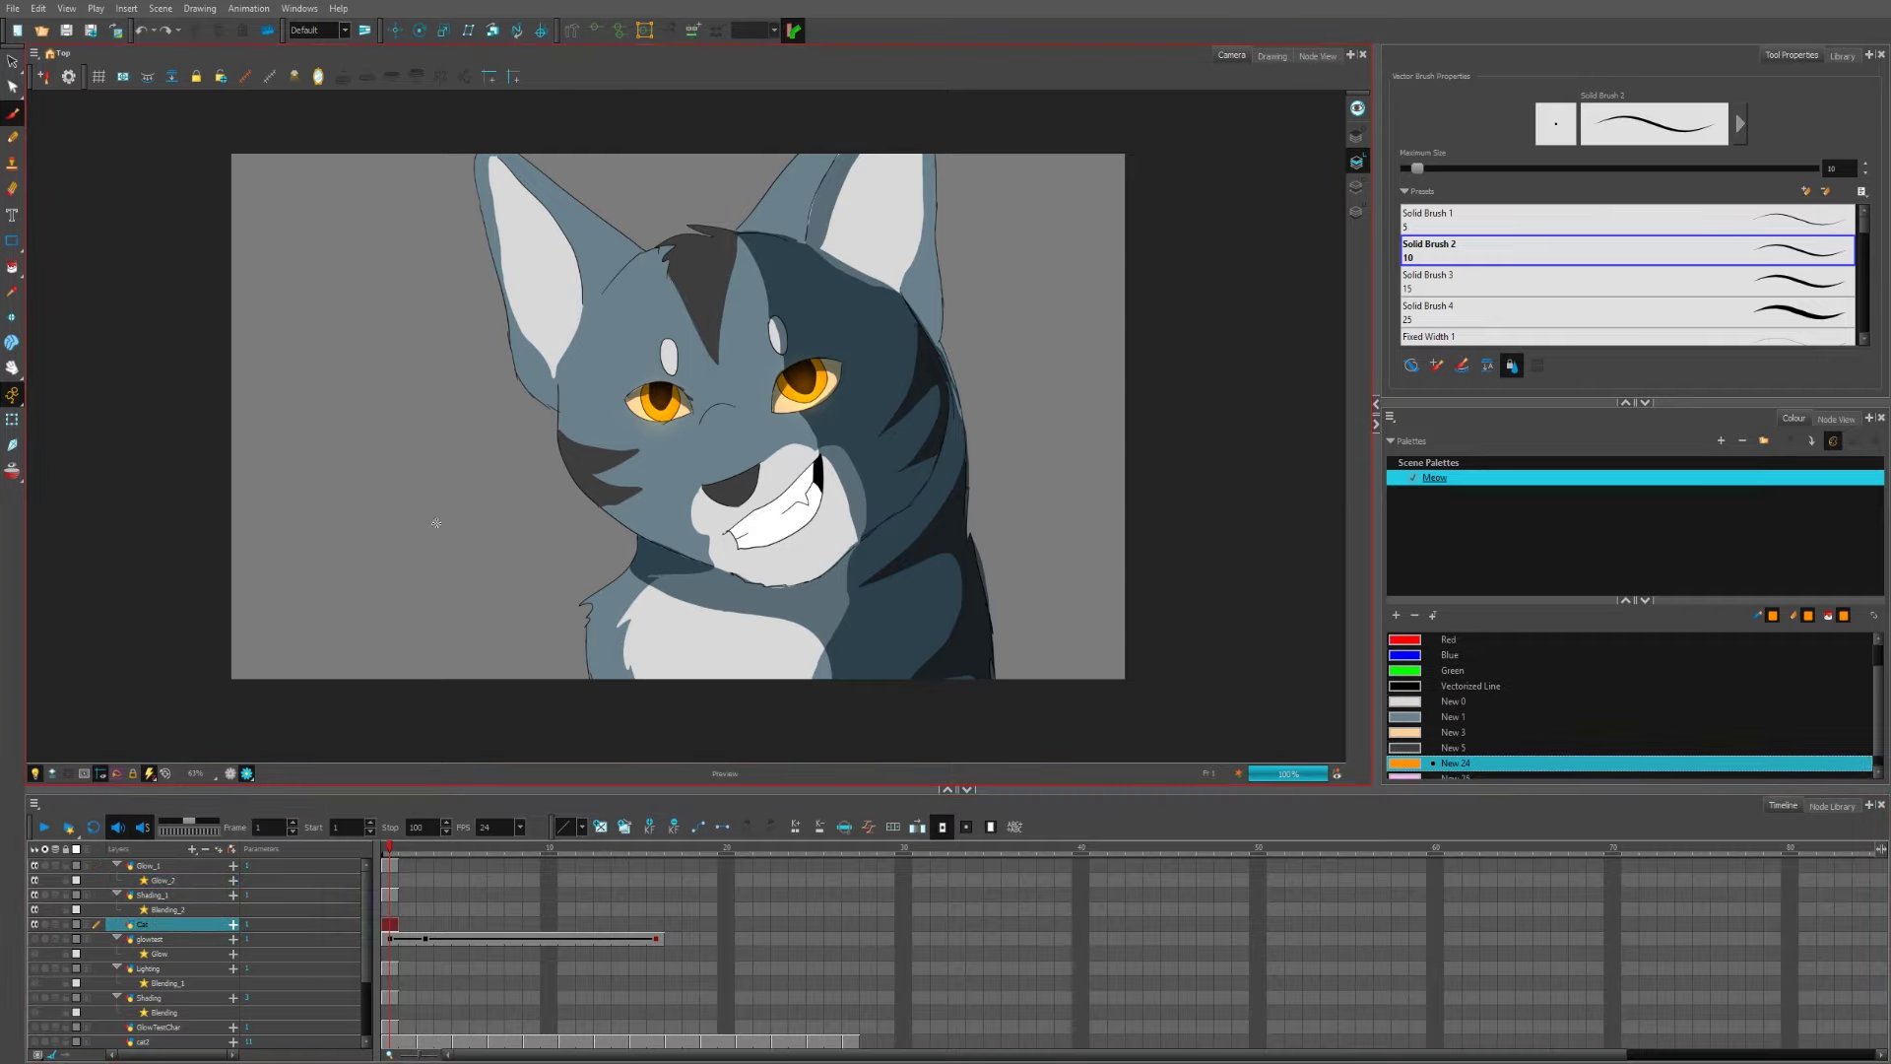
click(1468, 686)
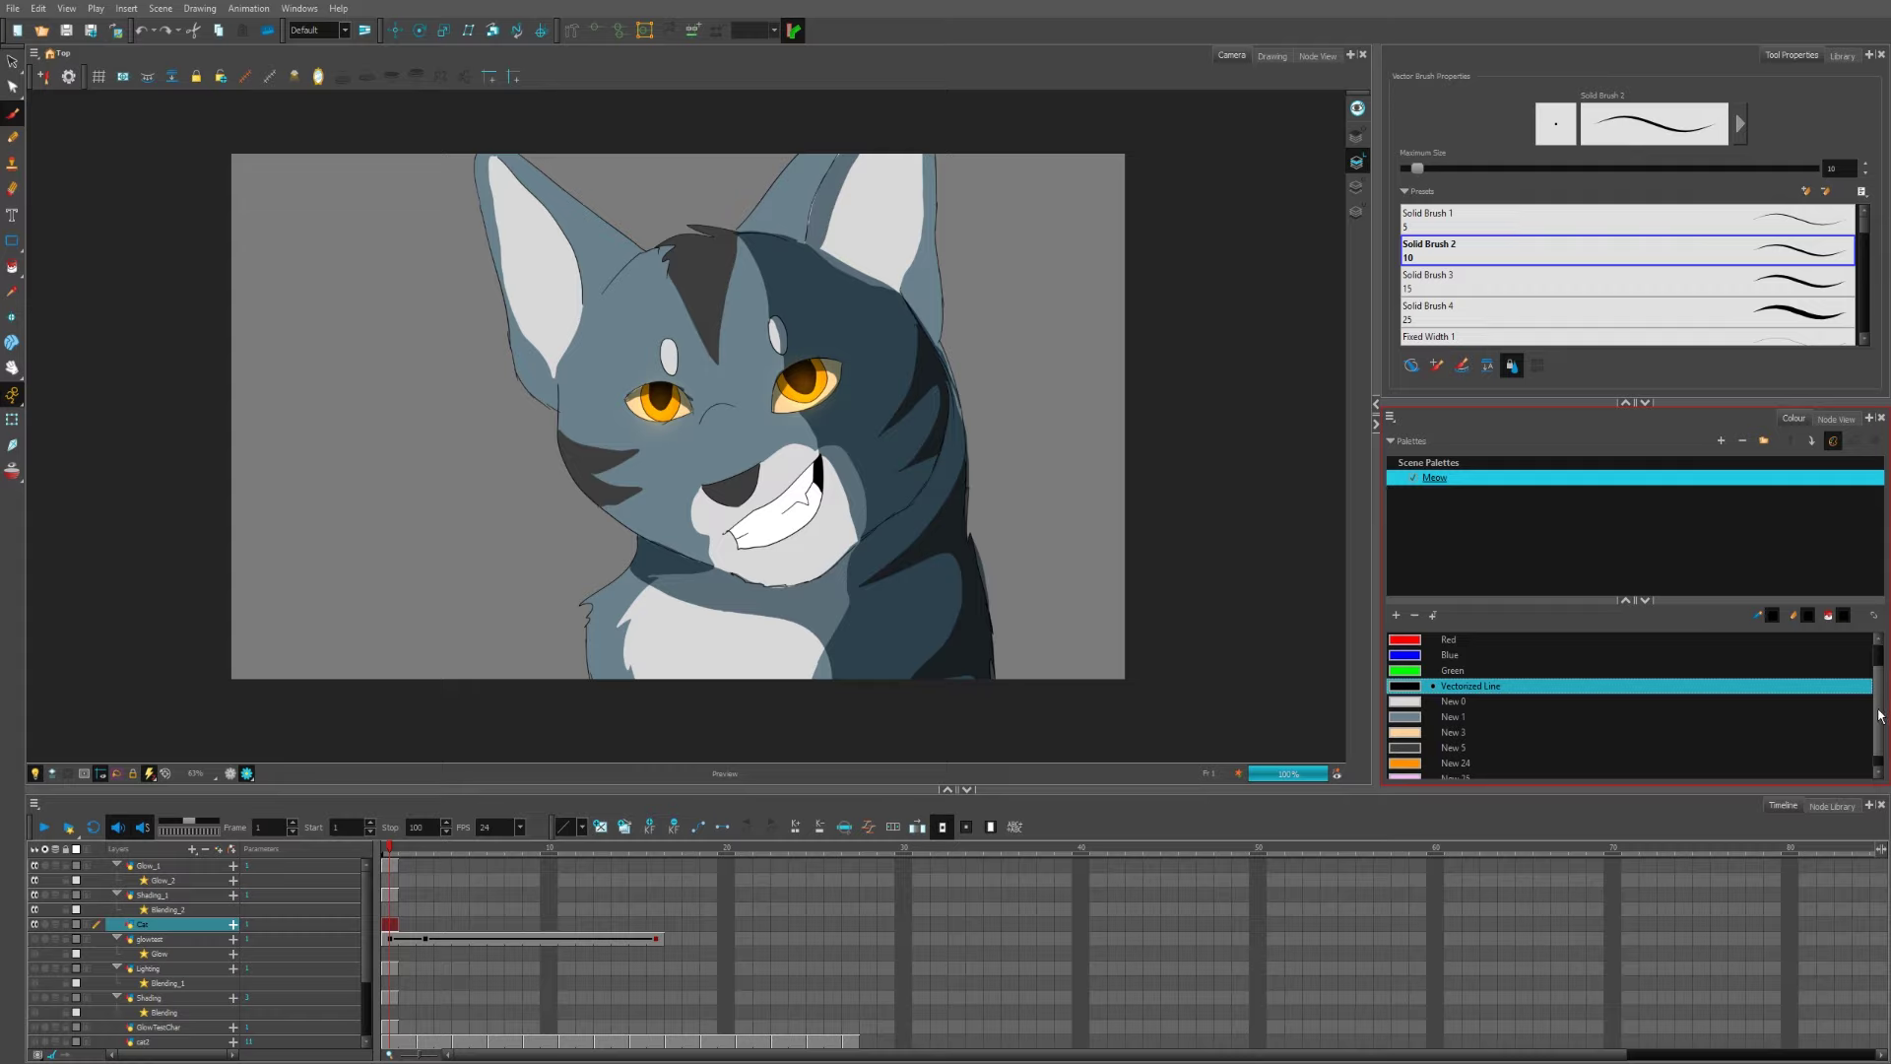
scroll(1879, 716, up, 1)
click(1448, 639)
drag(289, 316, 296, 439)
drag(289, 317, 351, 315)
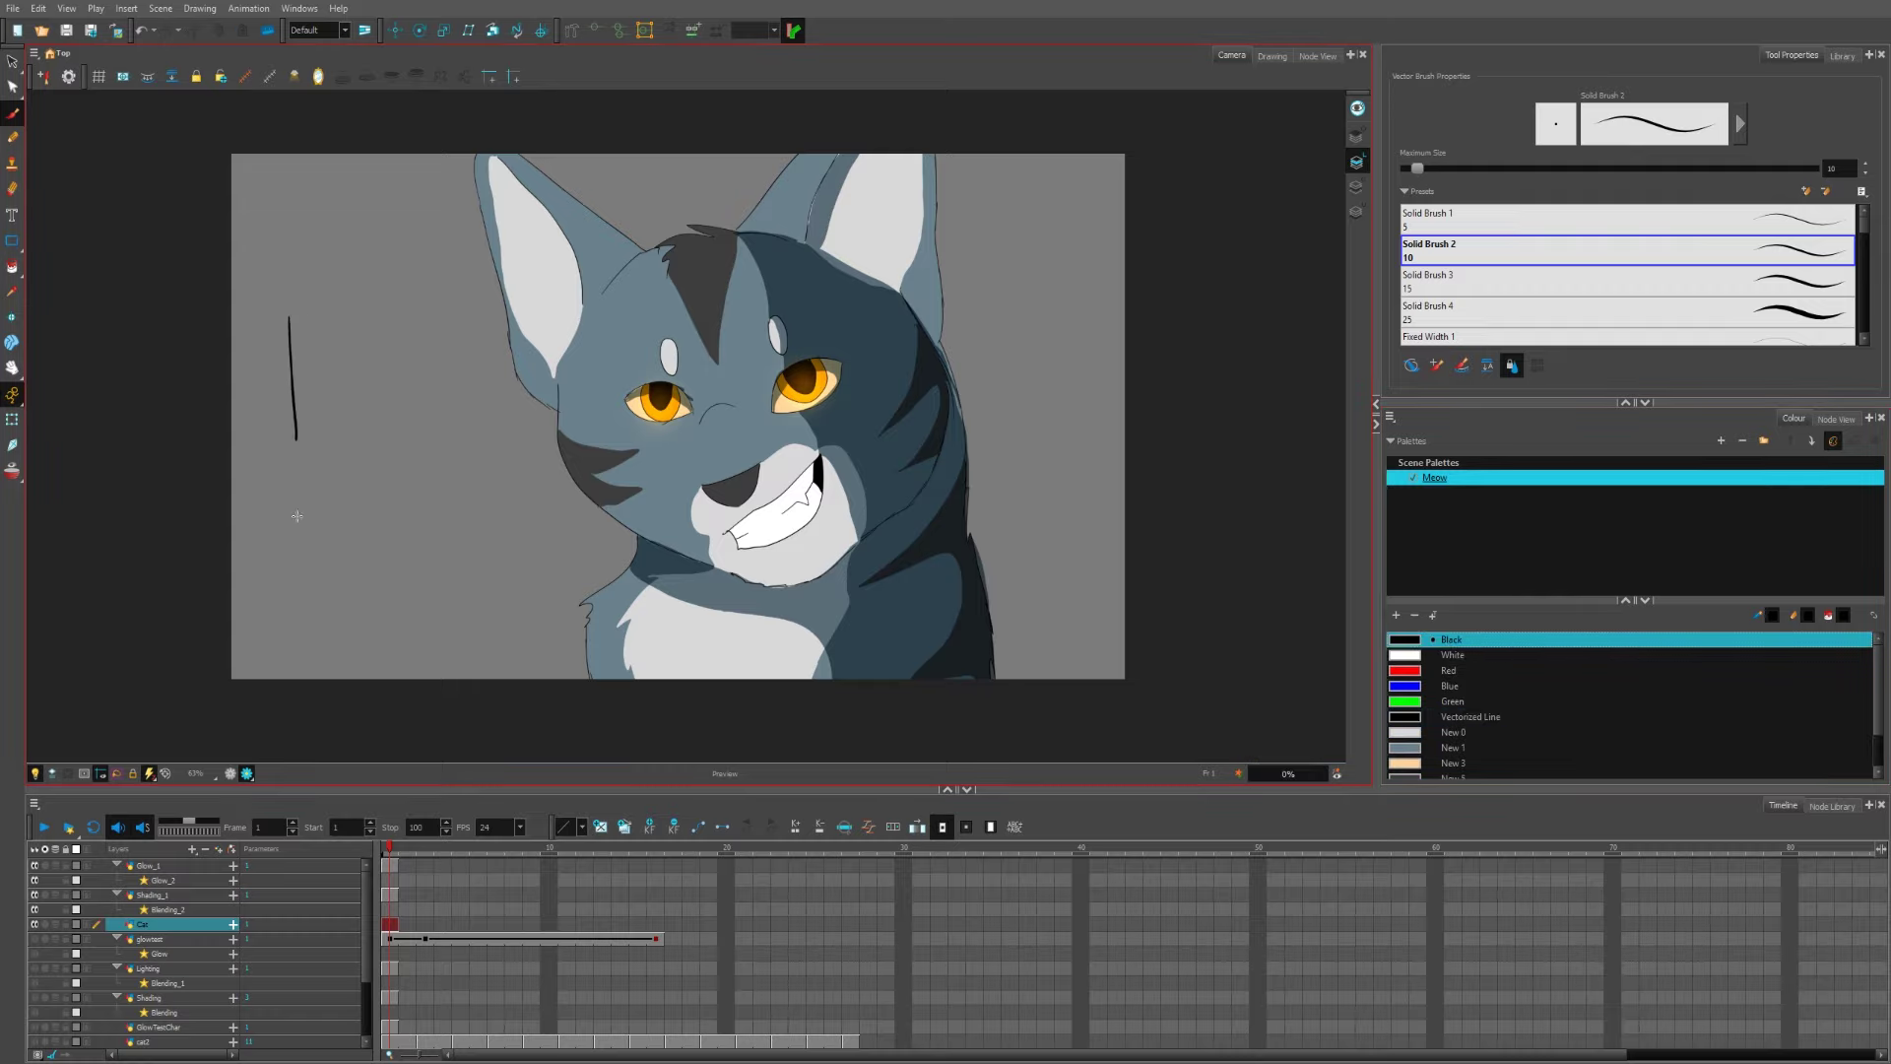
Step: Switch from the render preview to the OpenGL view and complete the lantern's black outline with an arched handle on top
click(231, 775)
drag(297, 441, 370, 435)
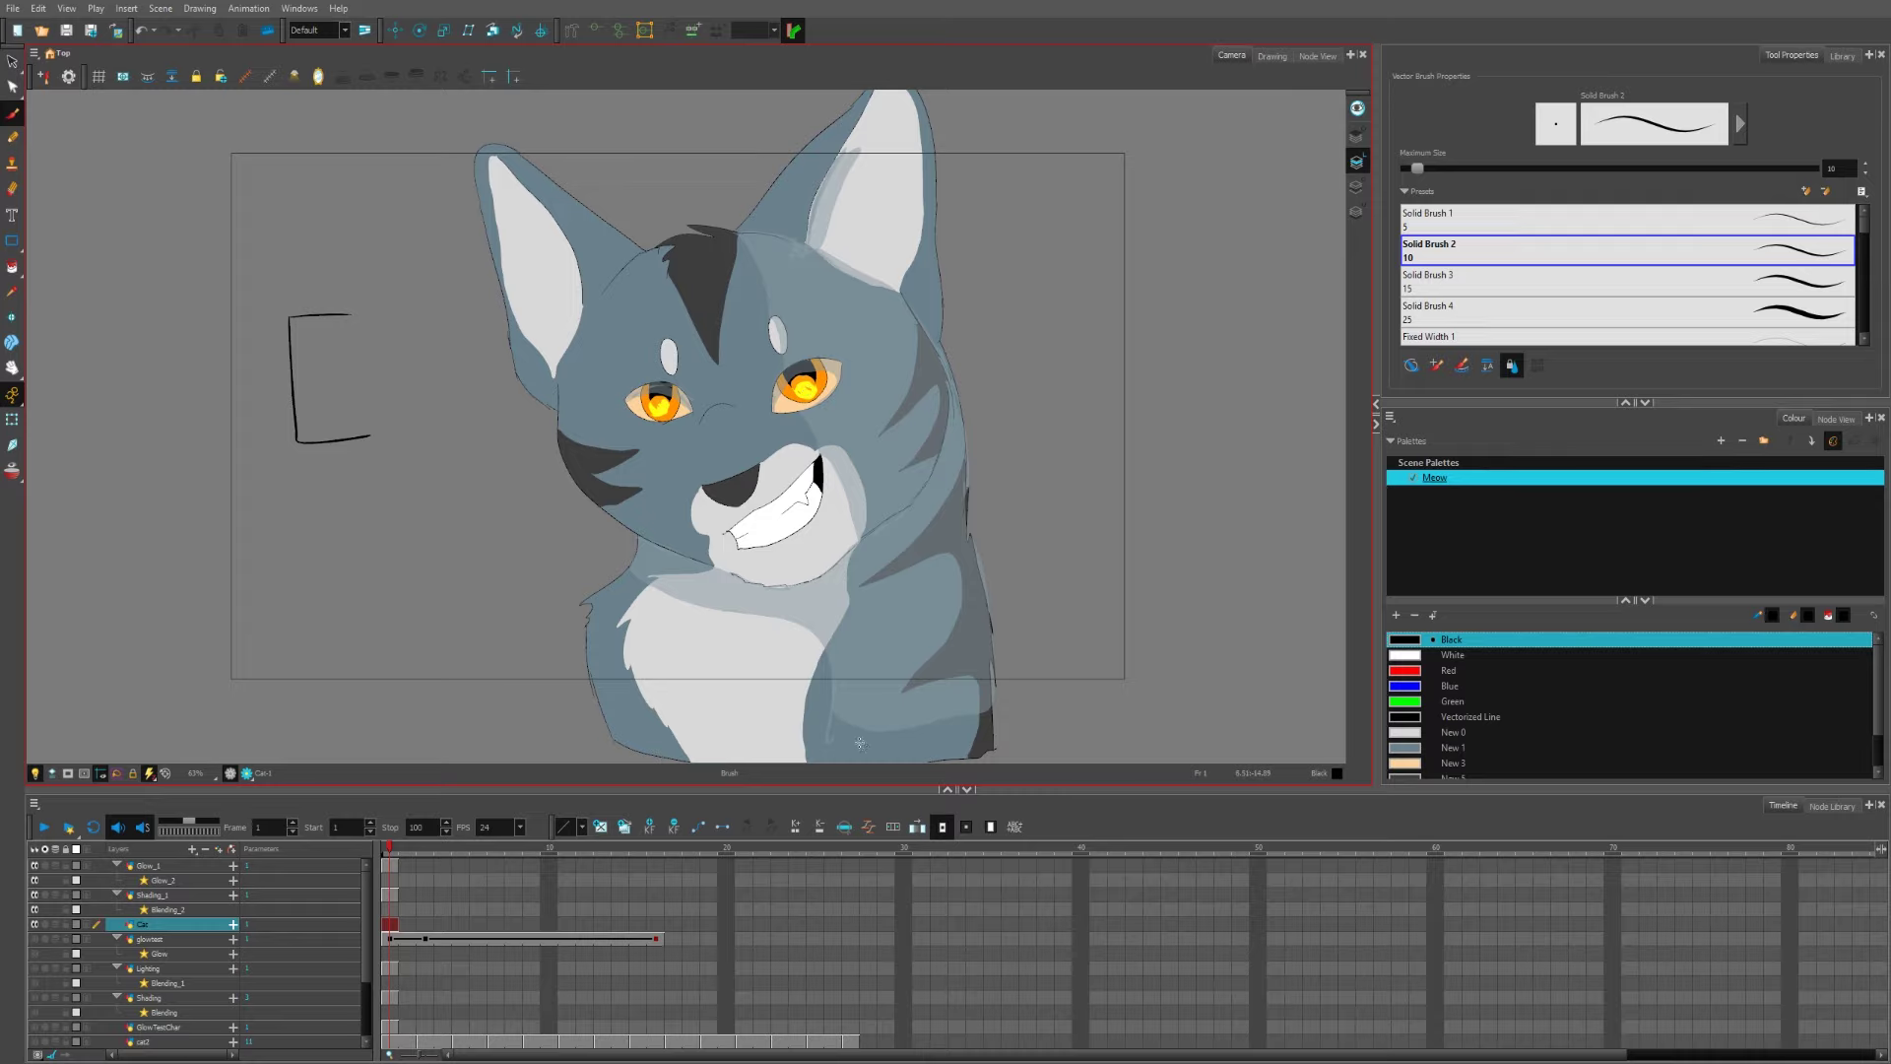
click(247, 774)
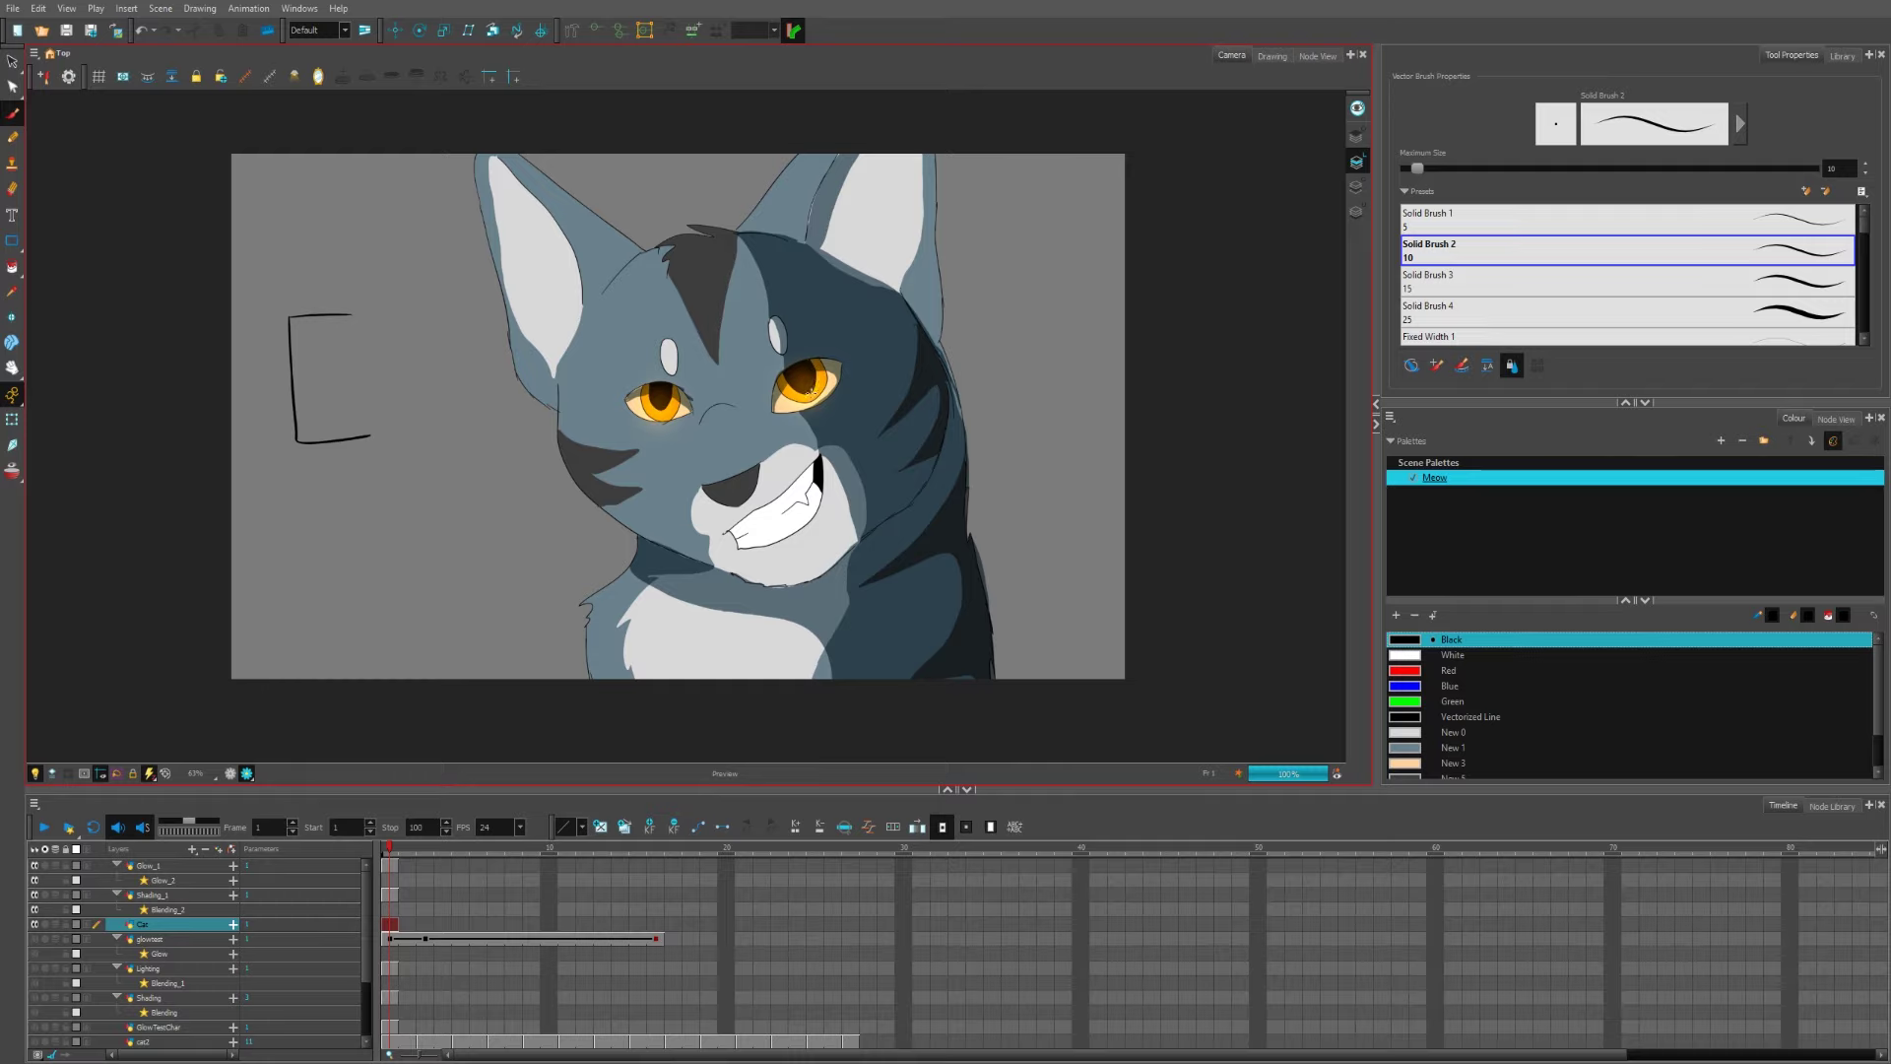
click(234, 775)
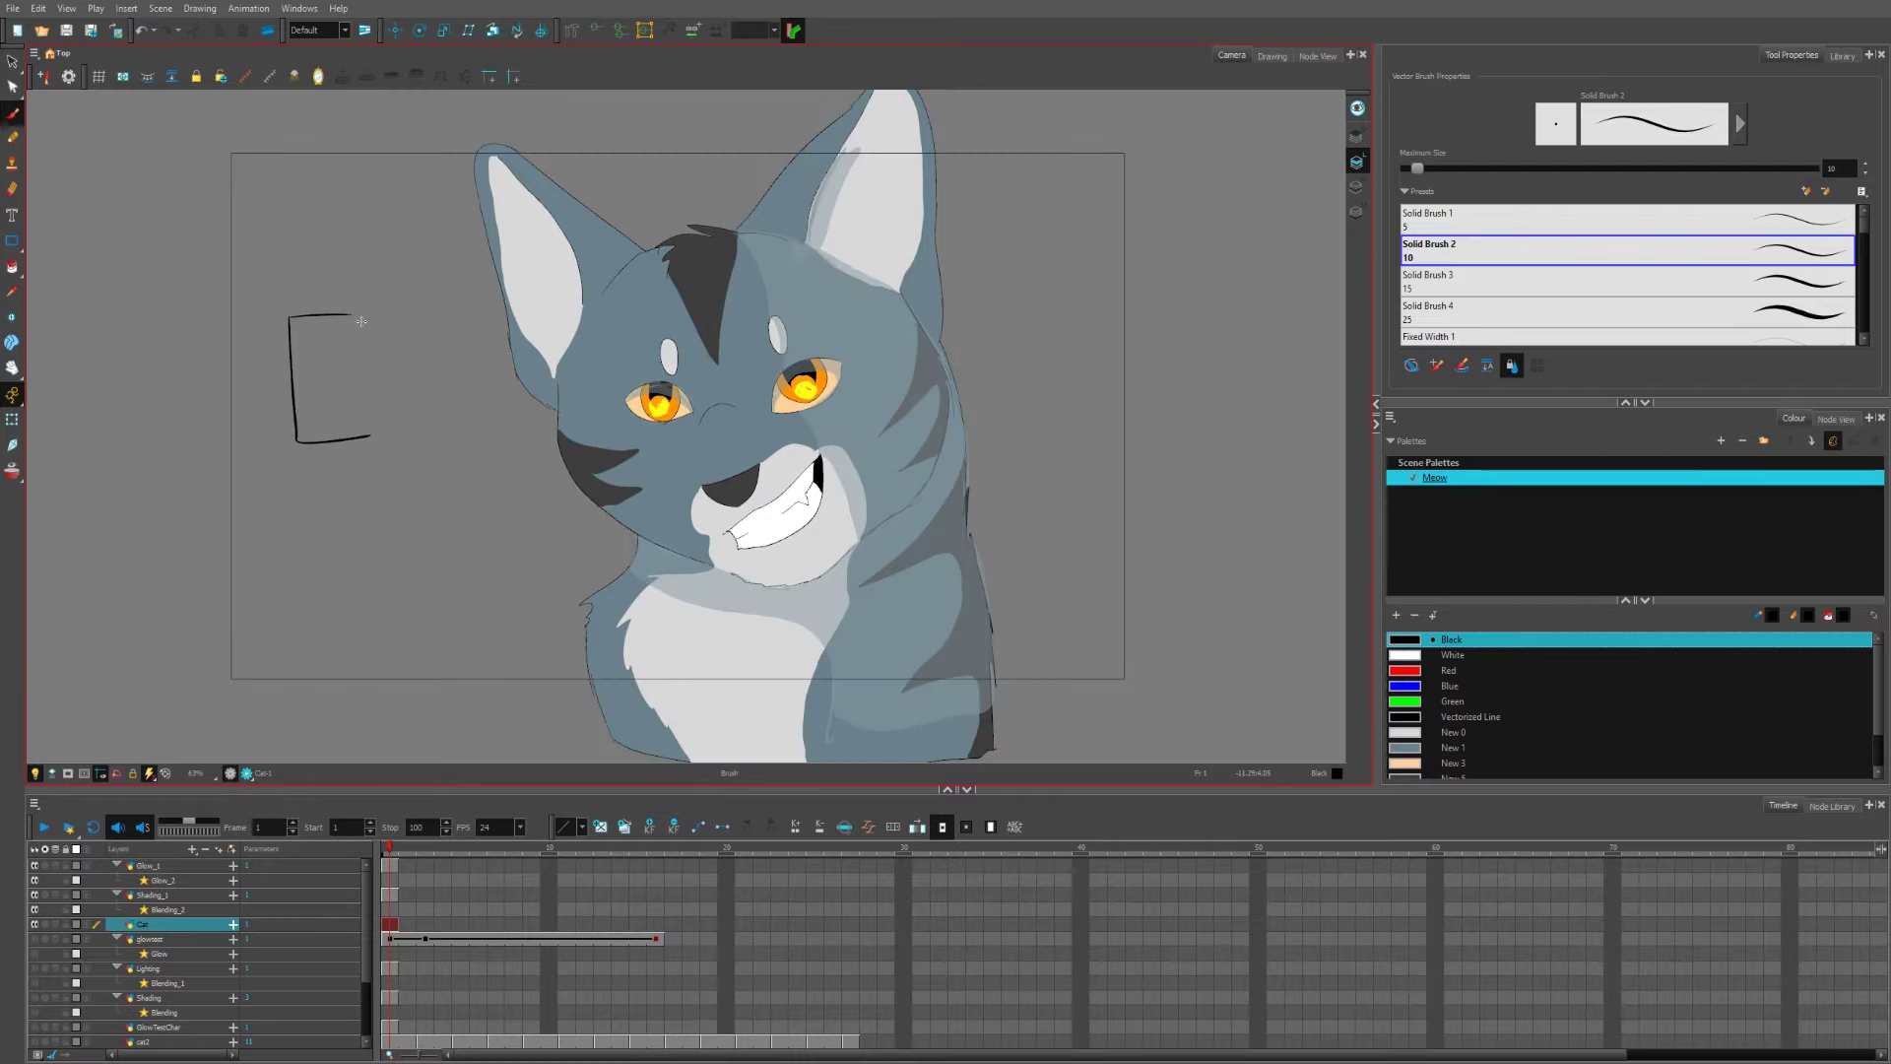
mouse_move(351, 315)
mouse_down()
mouse_move(374, 434)
mouse_move(302, 434)
mouse_move(378, 430)
mouse_up()
mouse_move(290, 316)
mouse_down()
mouse_move(355, 325)
mouse_move(320, 269)
mouse_move(342, 313)
mouse_up()
key(ctrl+z)
key(ctrl+z)
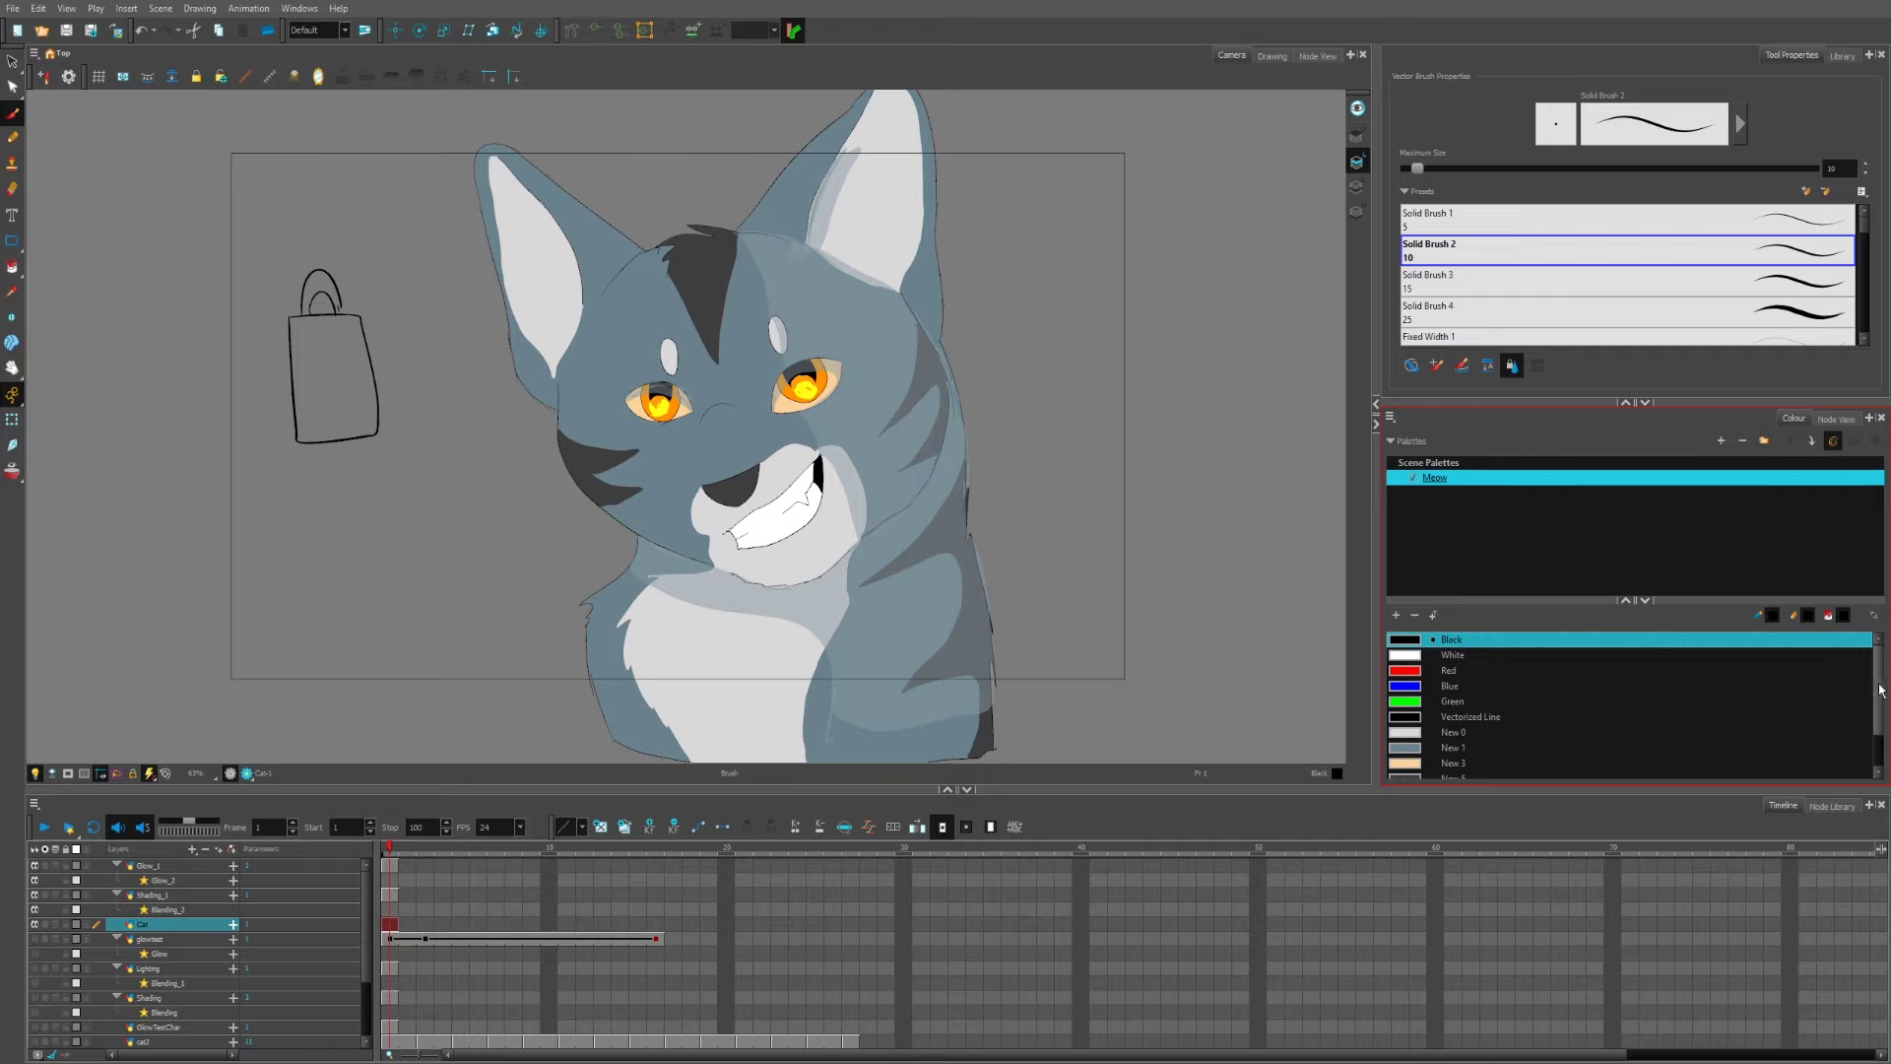
Step: Draw a flame inside the base of the lantern with the orange New 24 colour and fill it with the same orange
drag(1881, 700, 1880, 735)
click(1531, 763)
click(1458, 734)
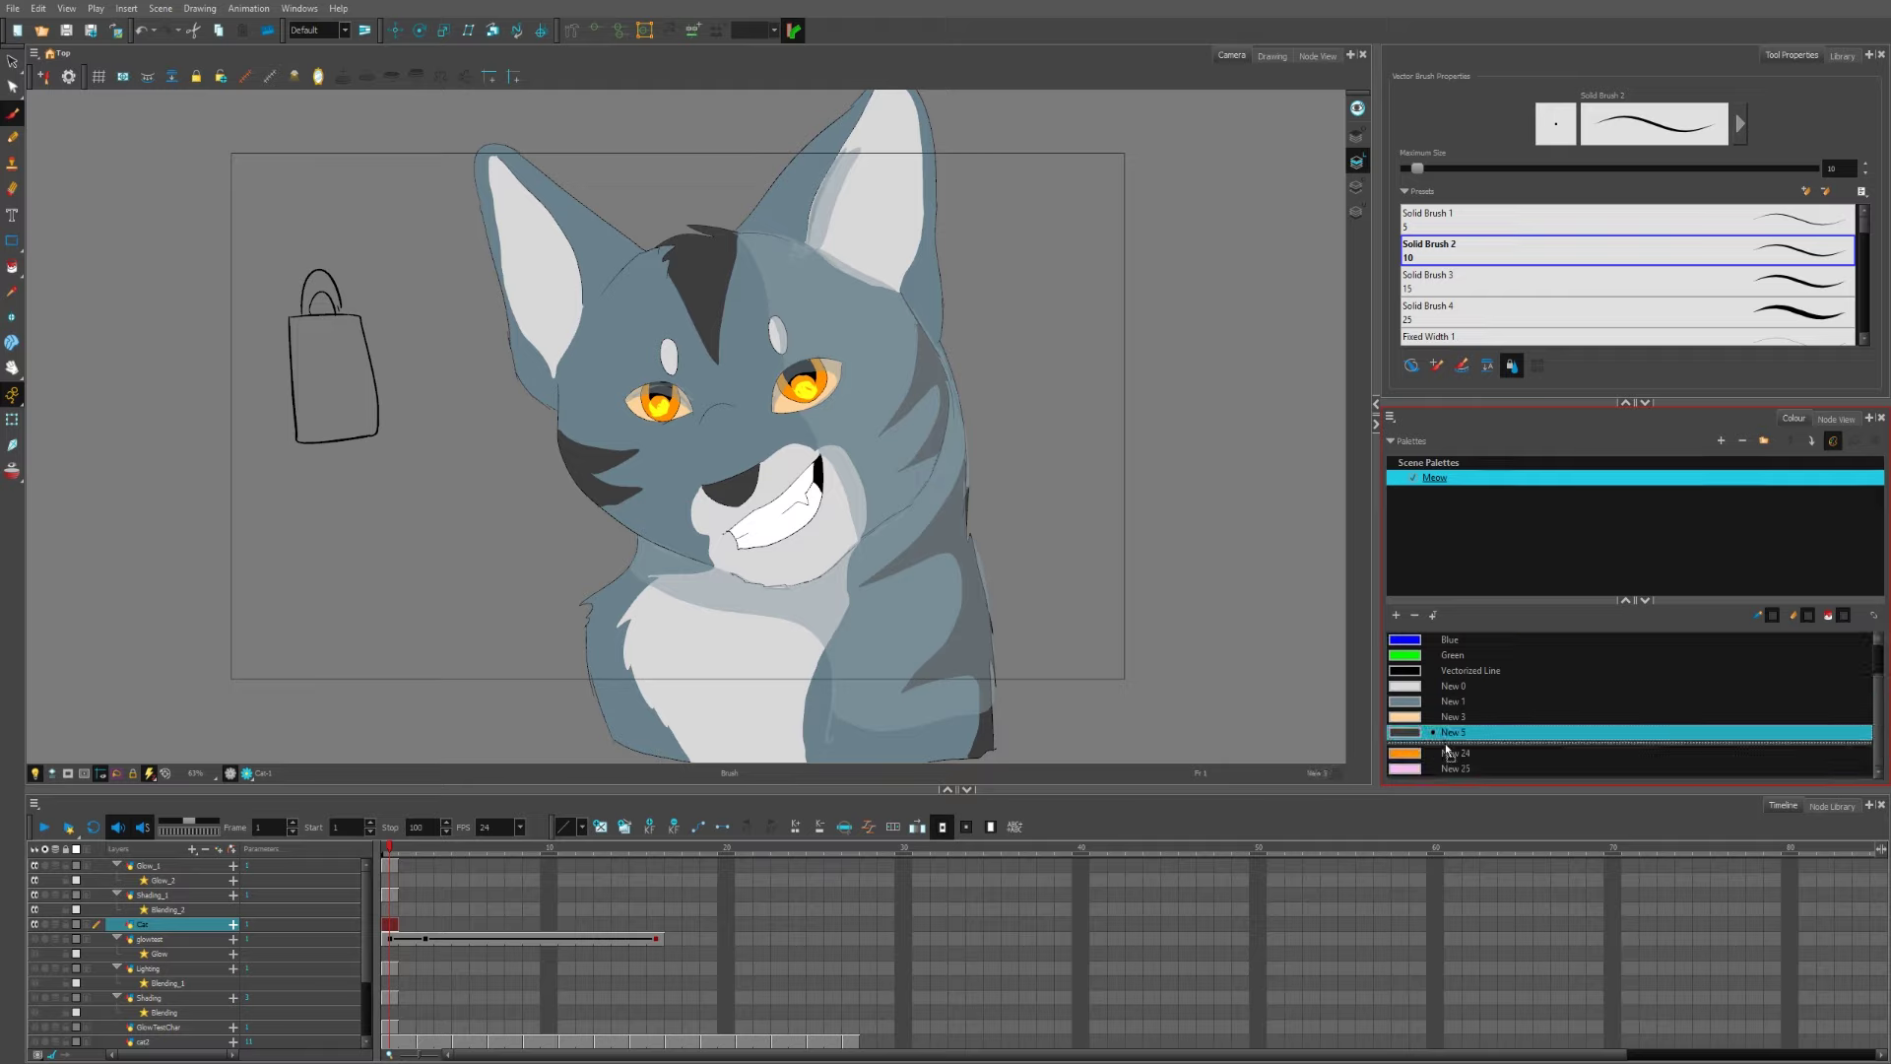
click(1452, 749)
mouse_move(325, 438)
mouse_down()
mouse_move(311, 401)
mouse_move(331, 389)
mouse_move(351, 396)
mouse_move(329, 436)
mouse_up()
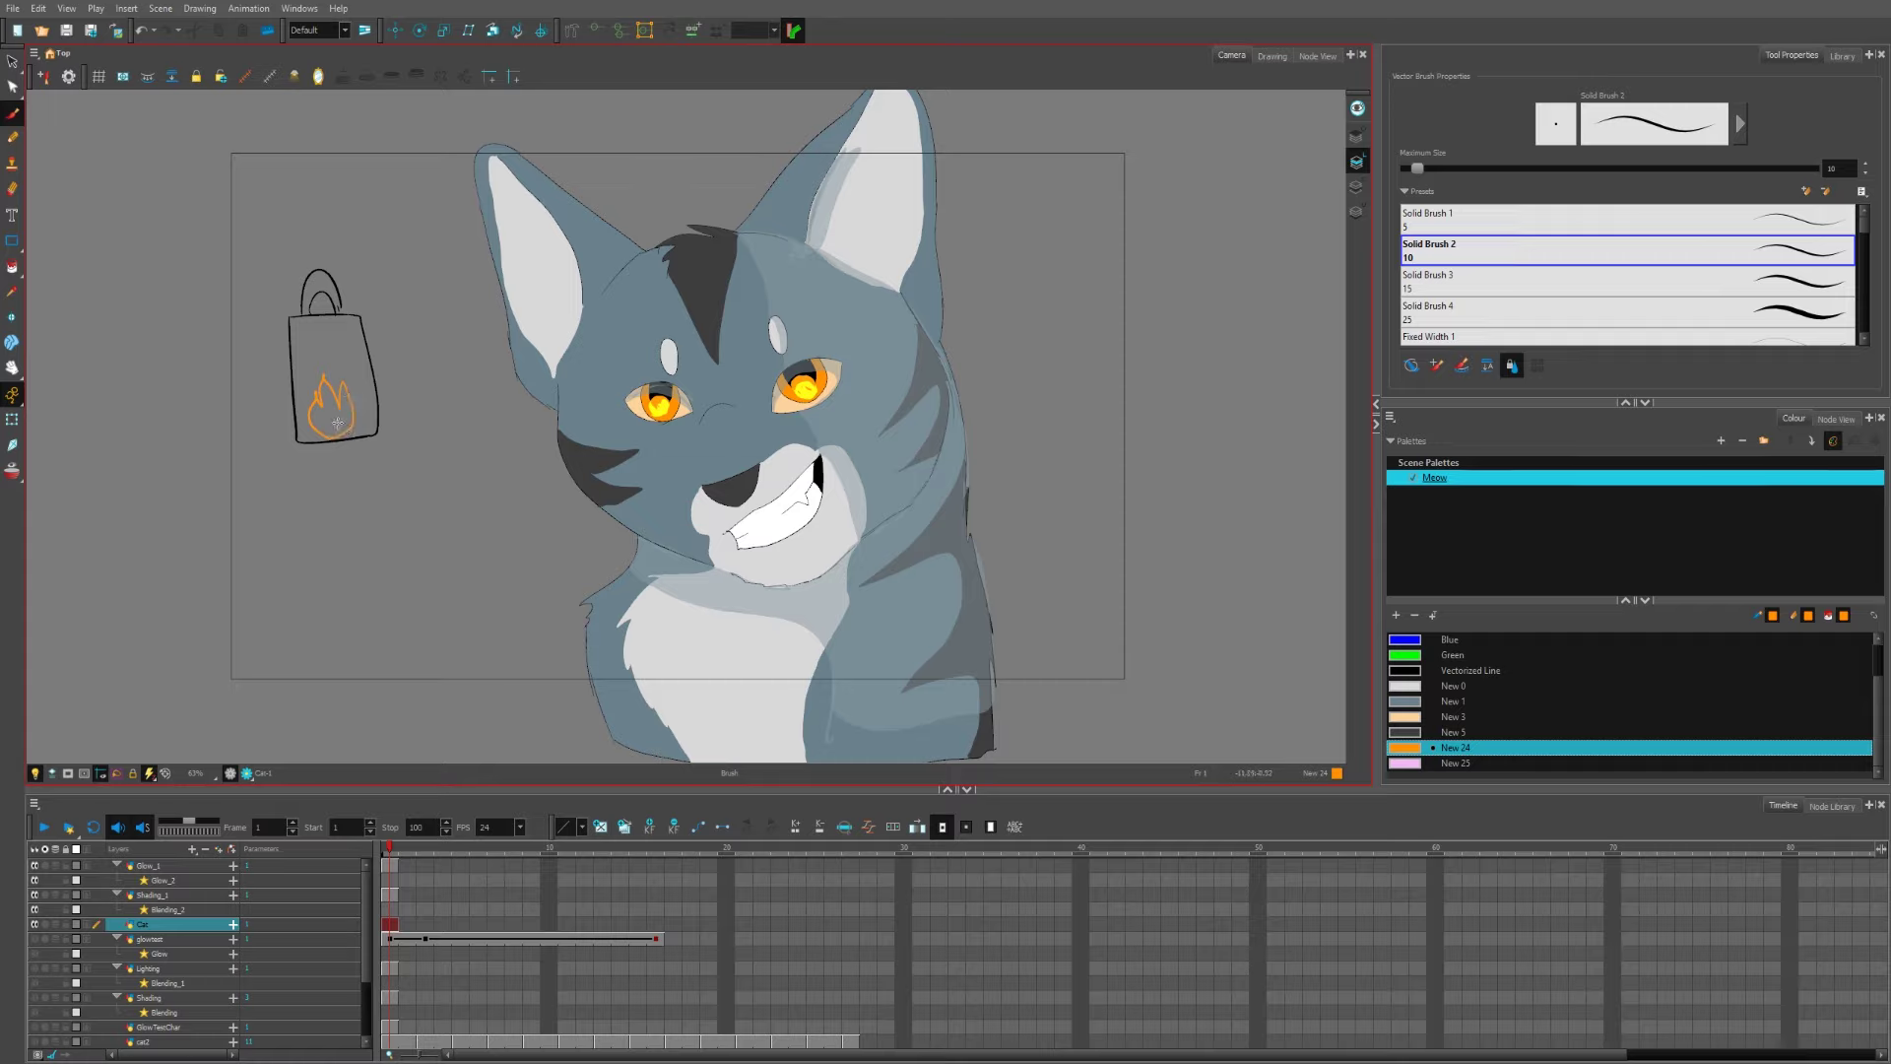
key(alt+i)
click(328, 414)
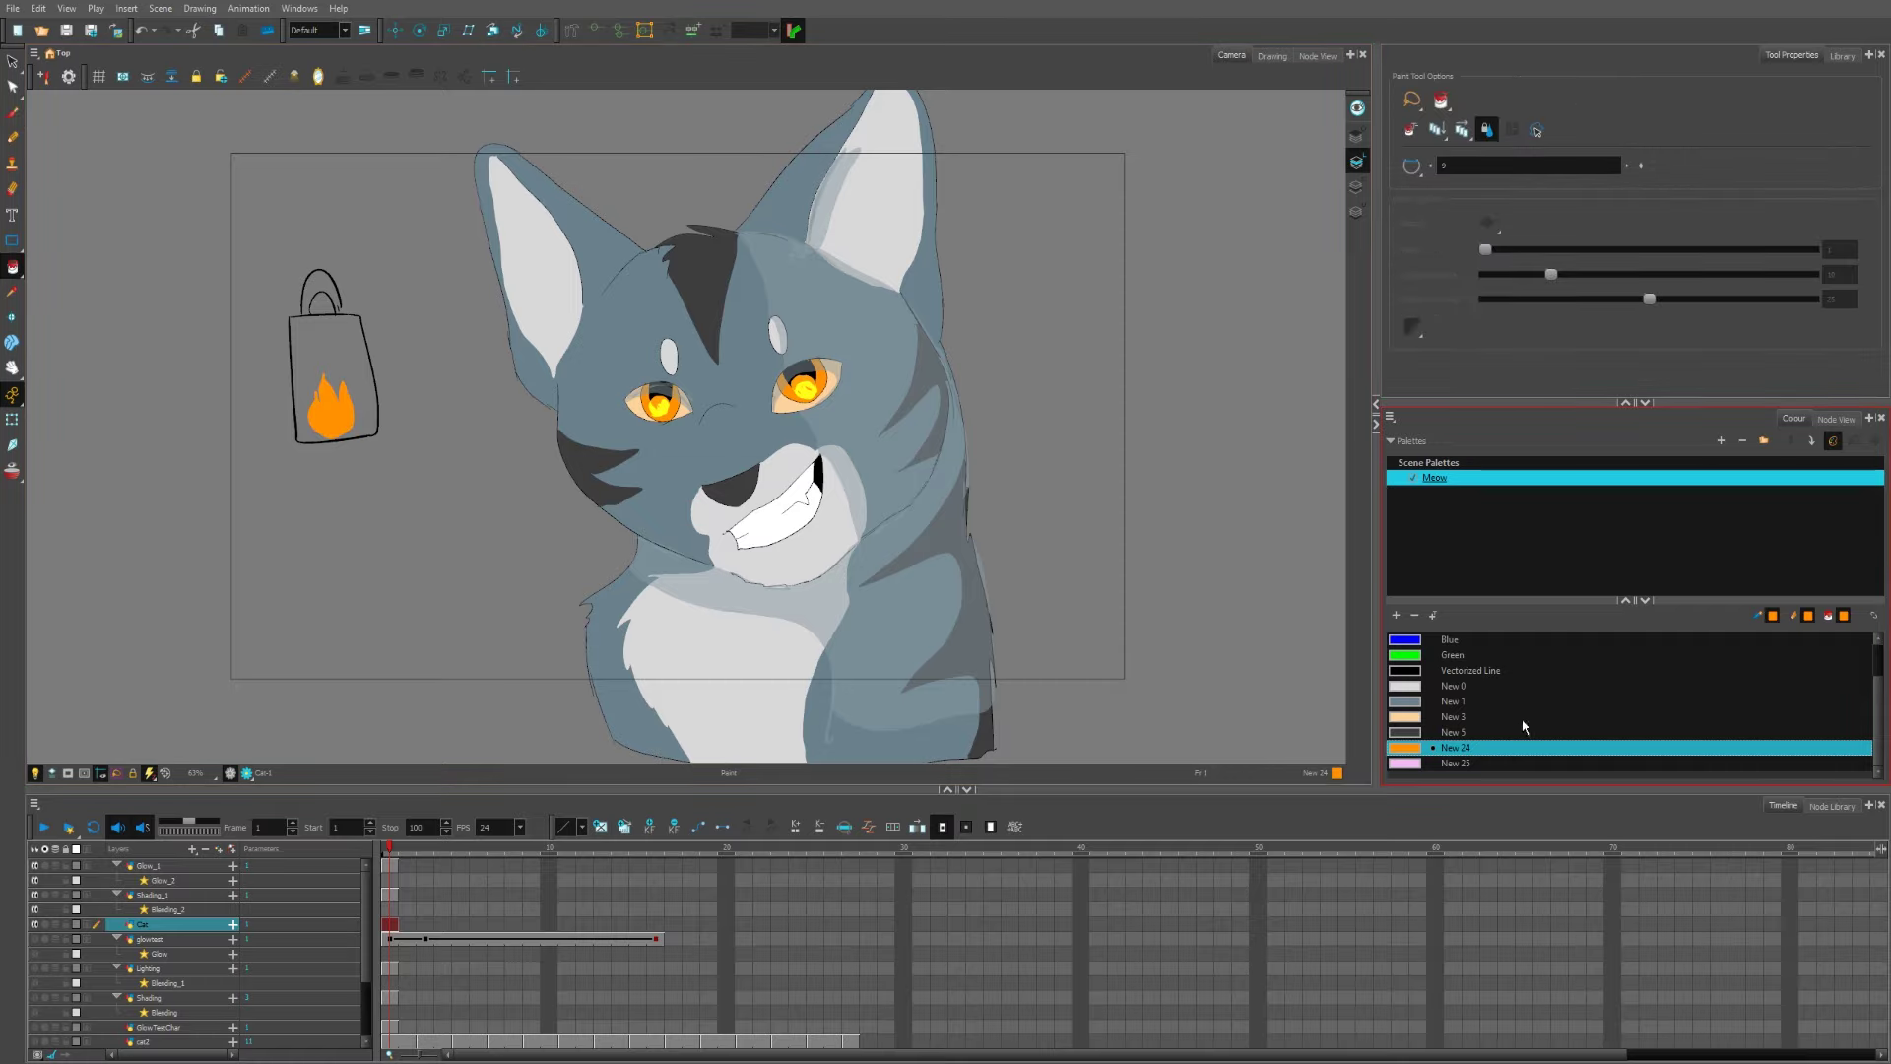
Step: Choose the light grey New 0 as the paint colour
click(1522, 687)
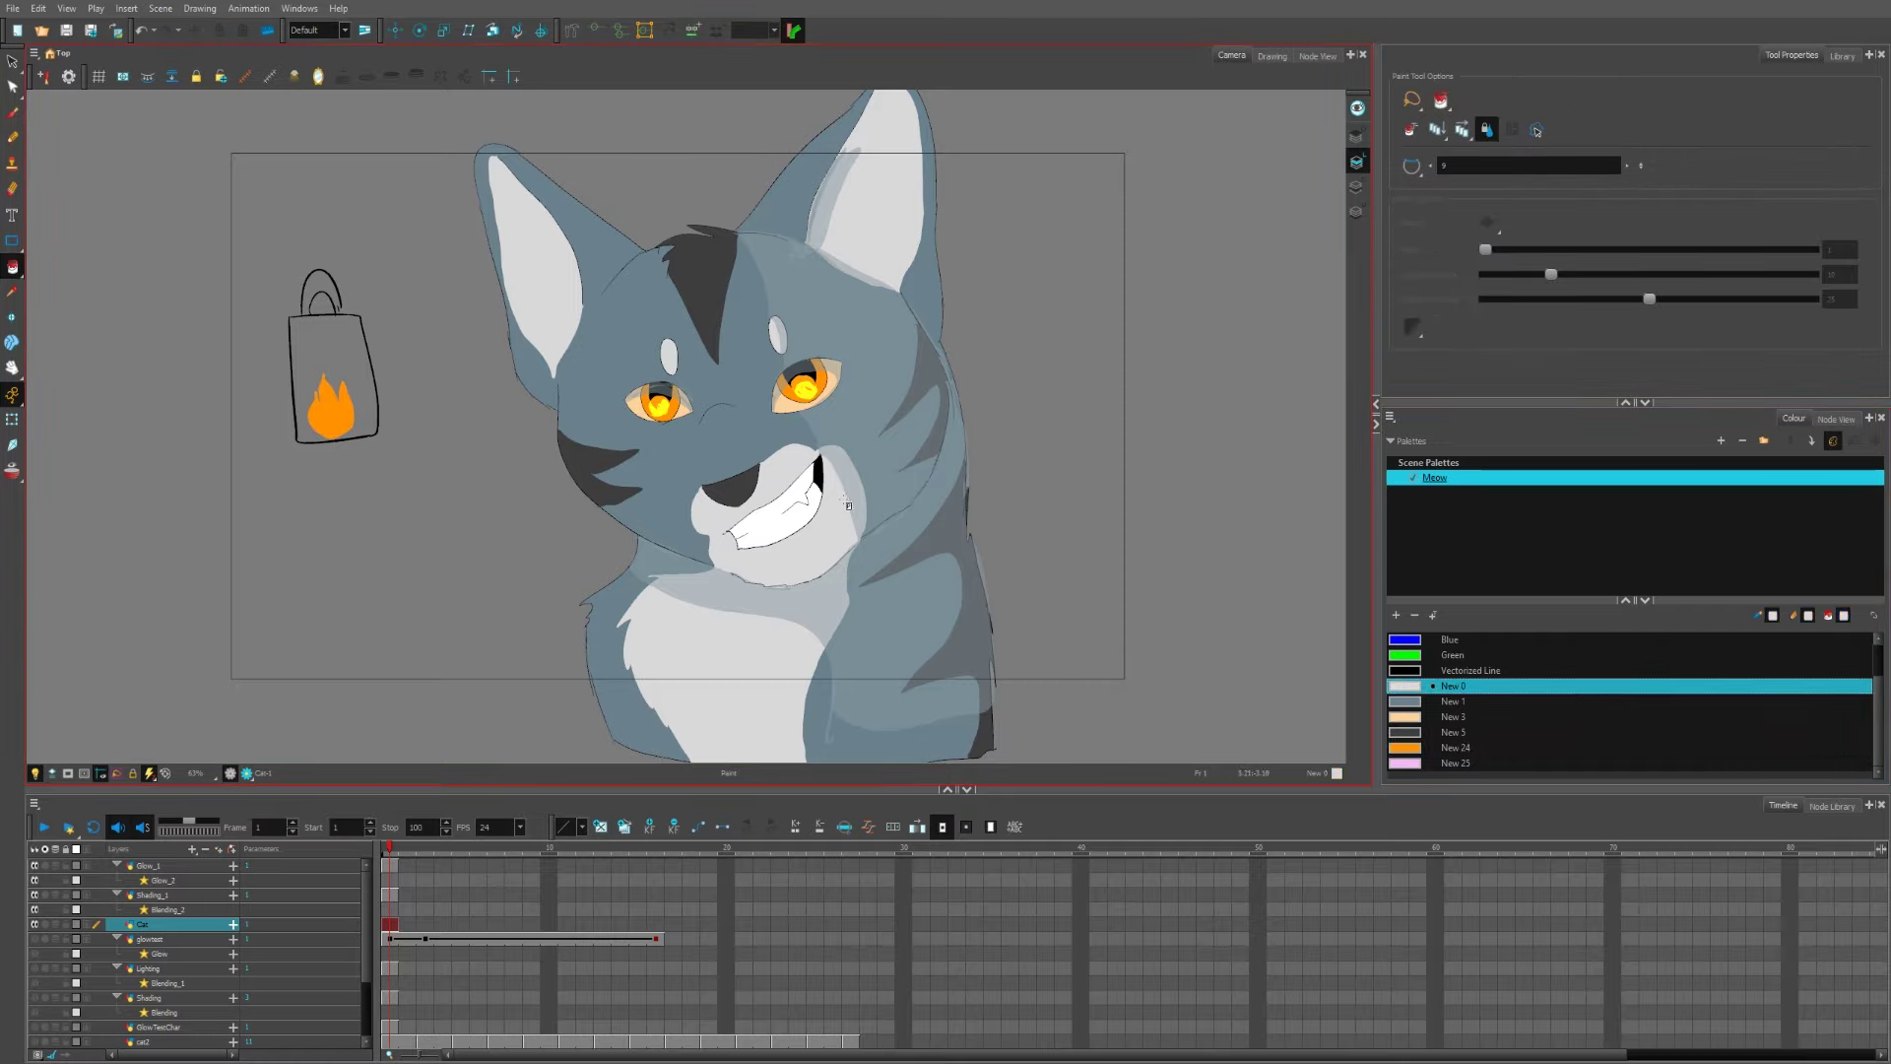